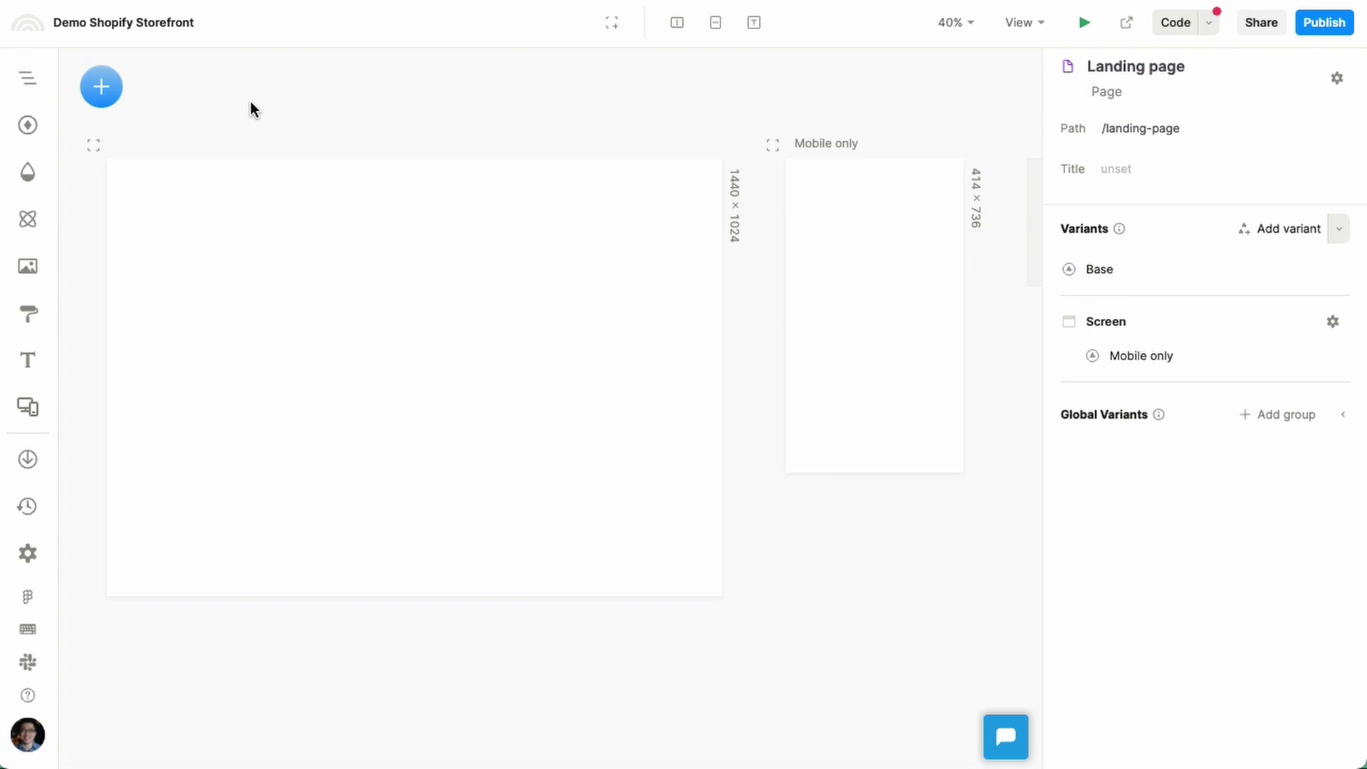
Step: Search component packages for 'shopify' and add the Shopify commerce package
left_click(109, 91)
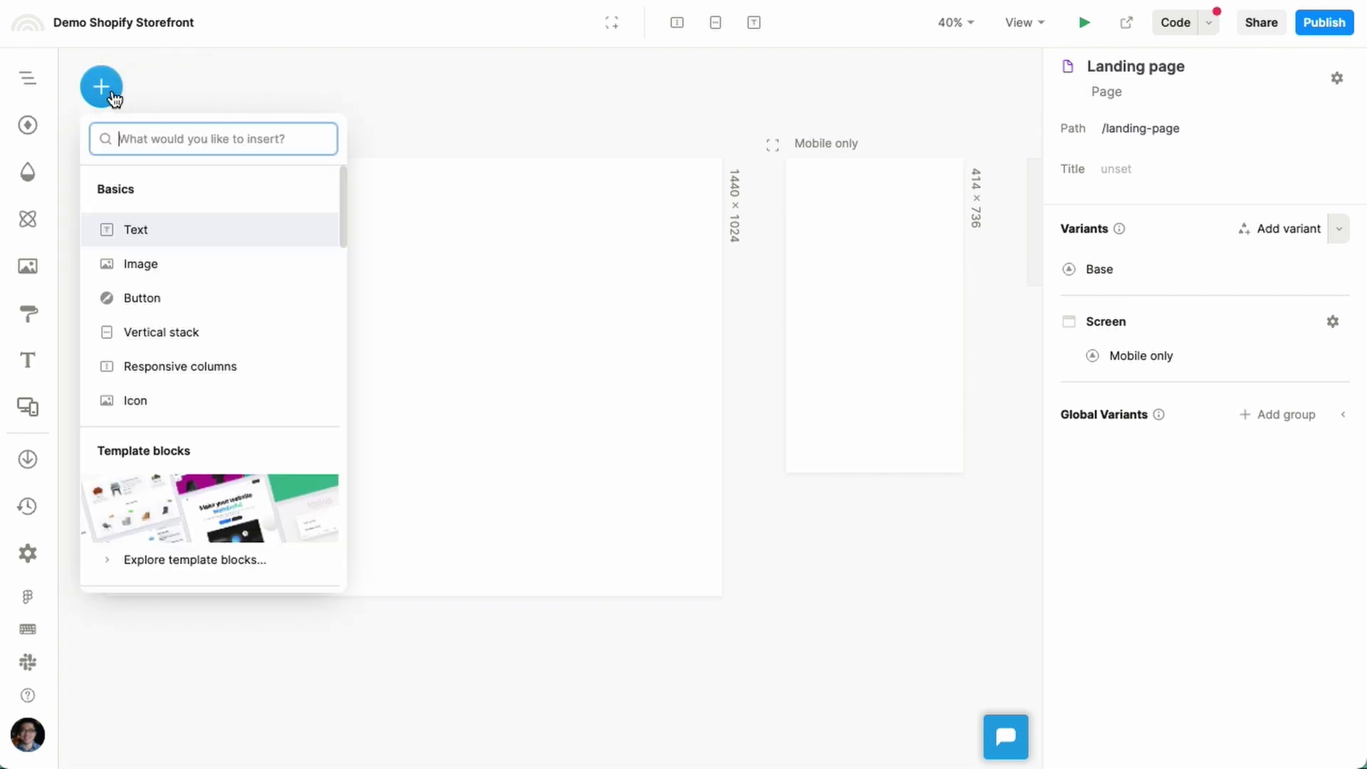
scroll(279, 314, "down", 4)
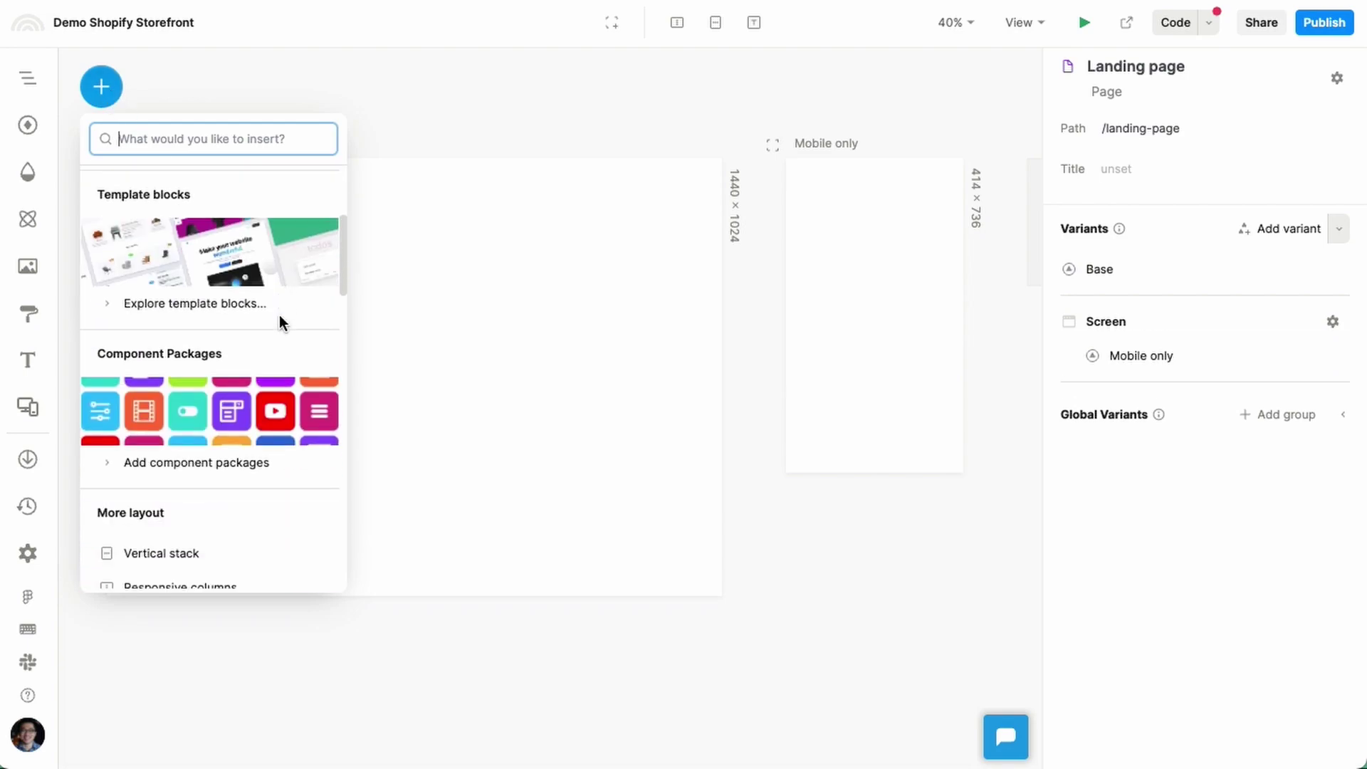
left_click(275, 420)
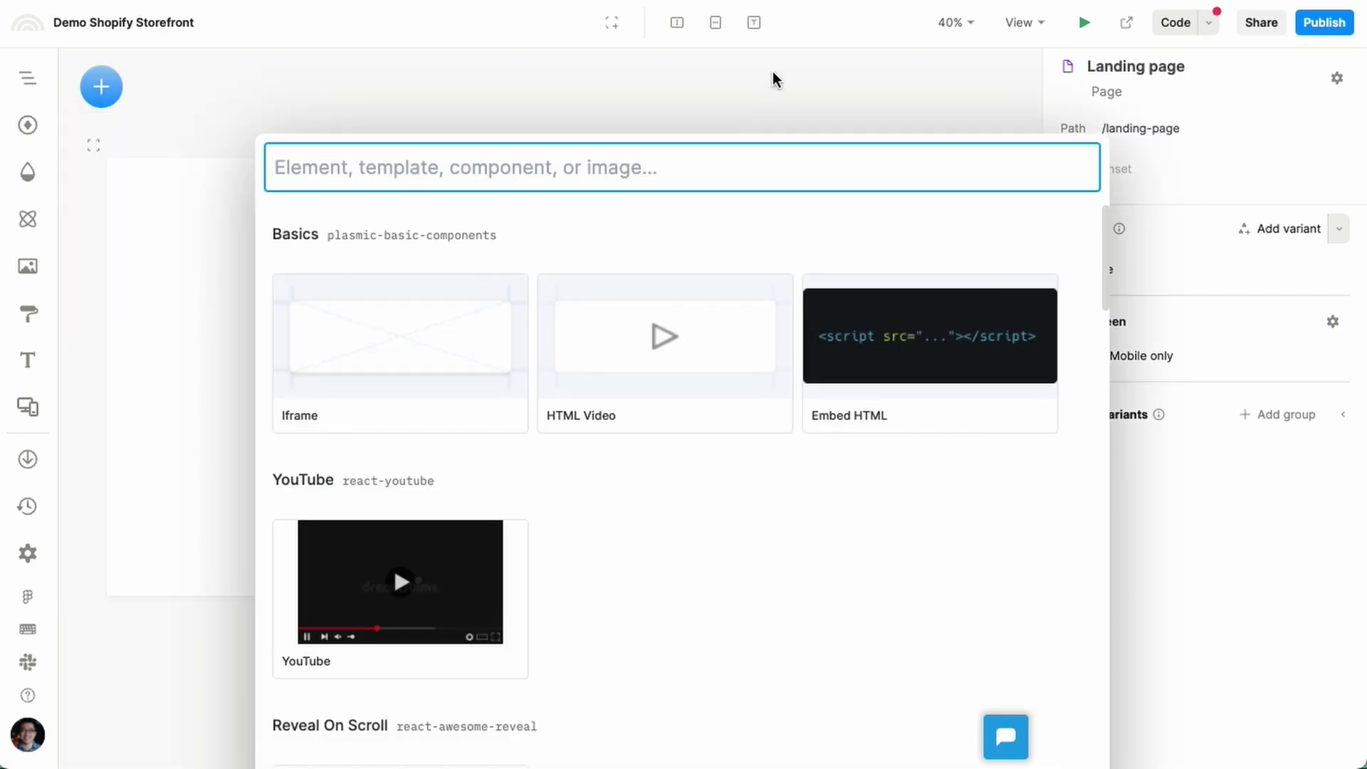
type("shopify")
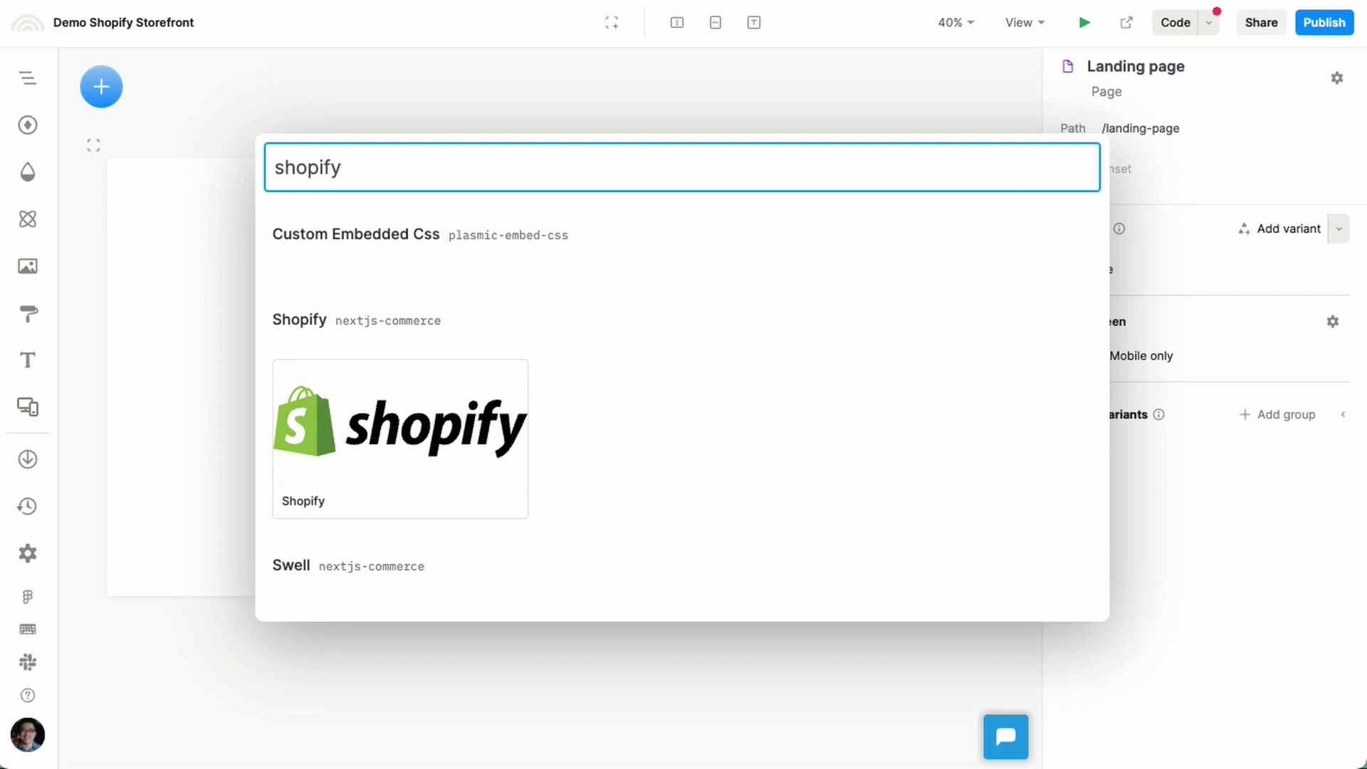
left_click(417, 483)
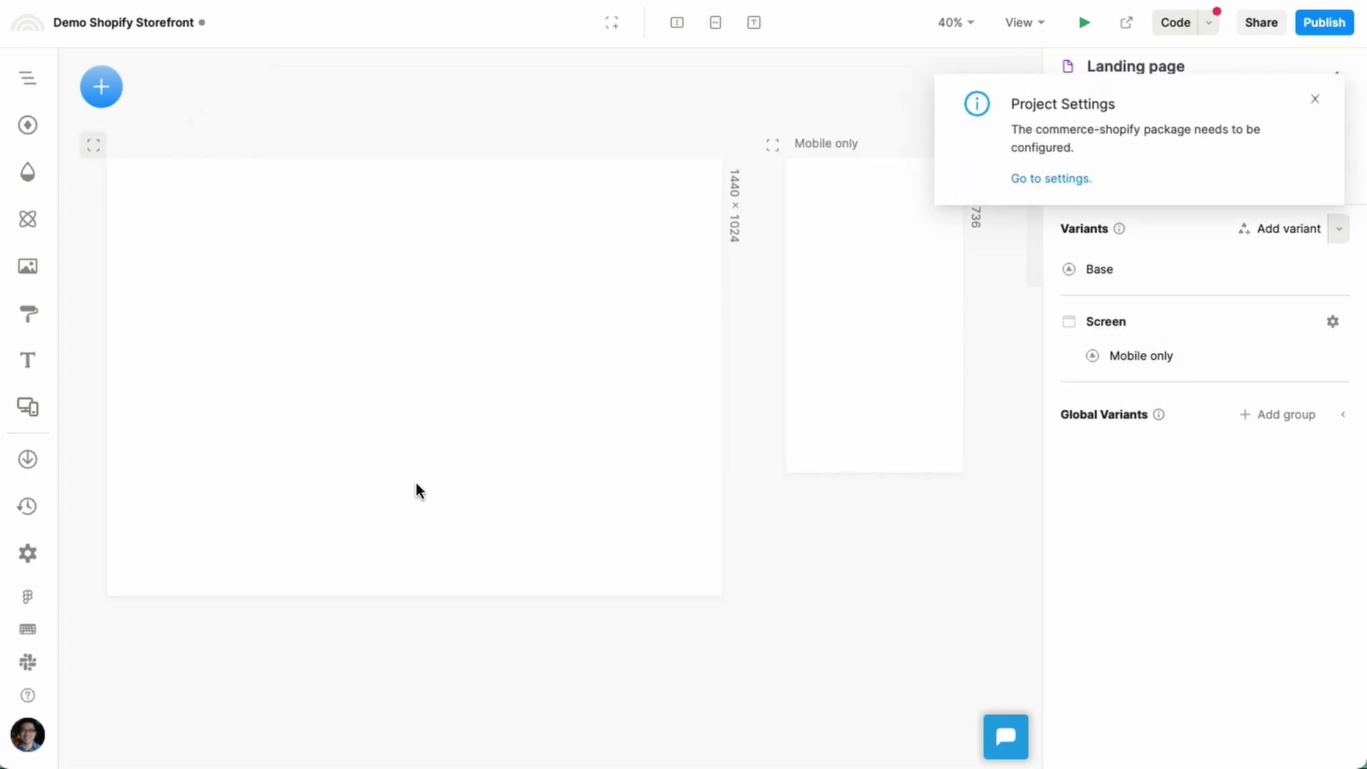
Step: In project settings, enter graphql.myshopify.com as the Shopify Provider's storeDomain
left_click(1066, 179)
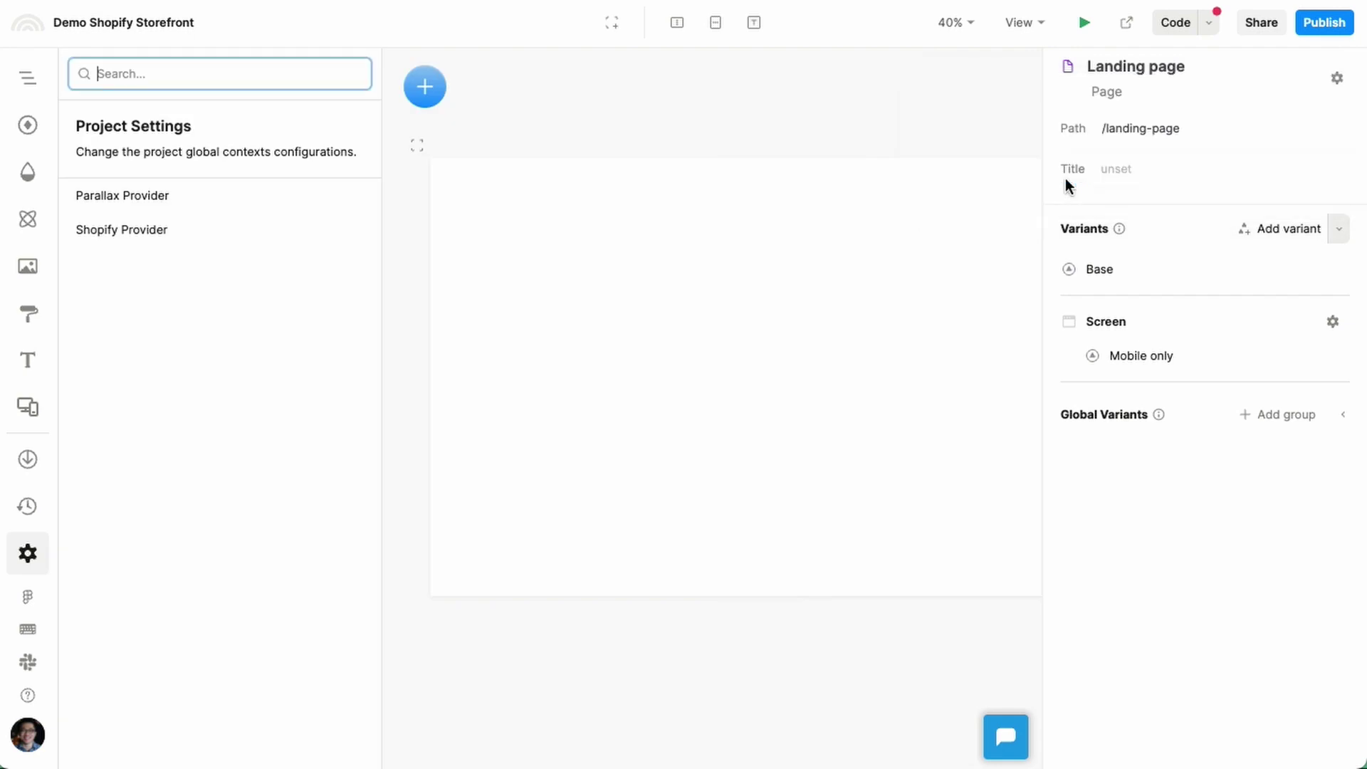
left_click(244, 242)
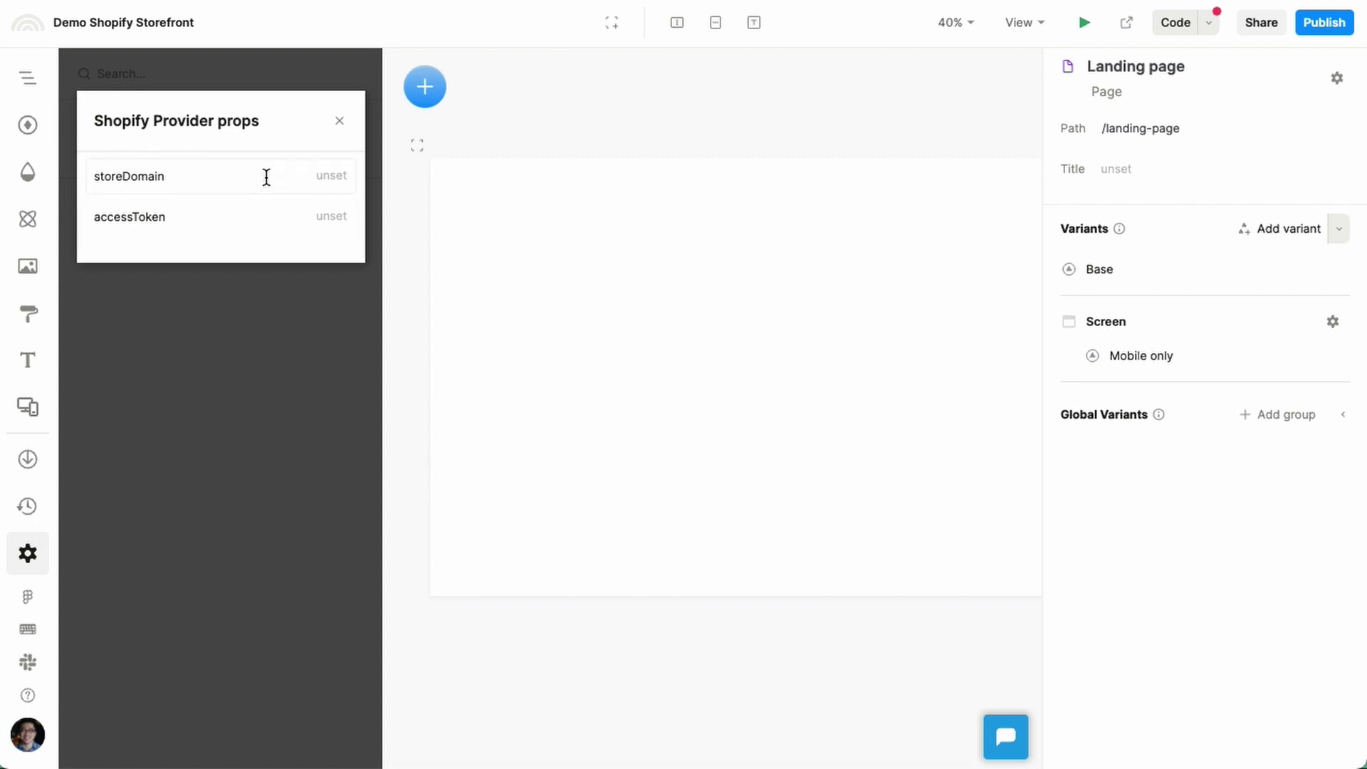
left_click(266, 178)
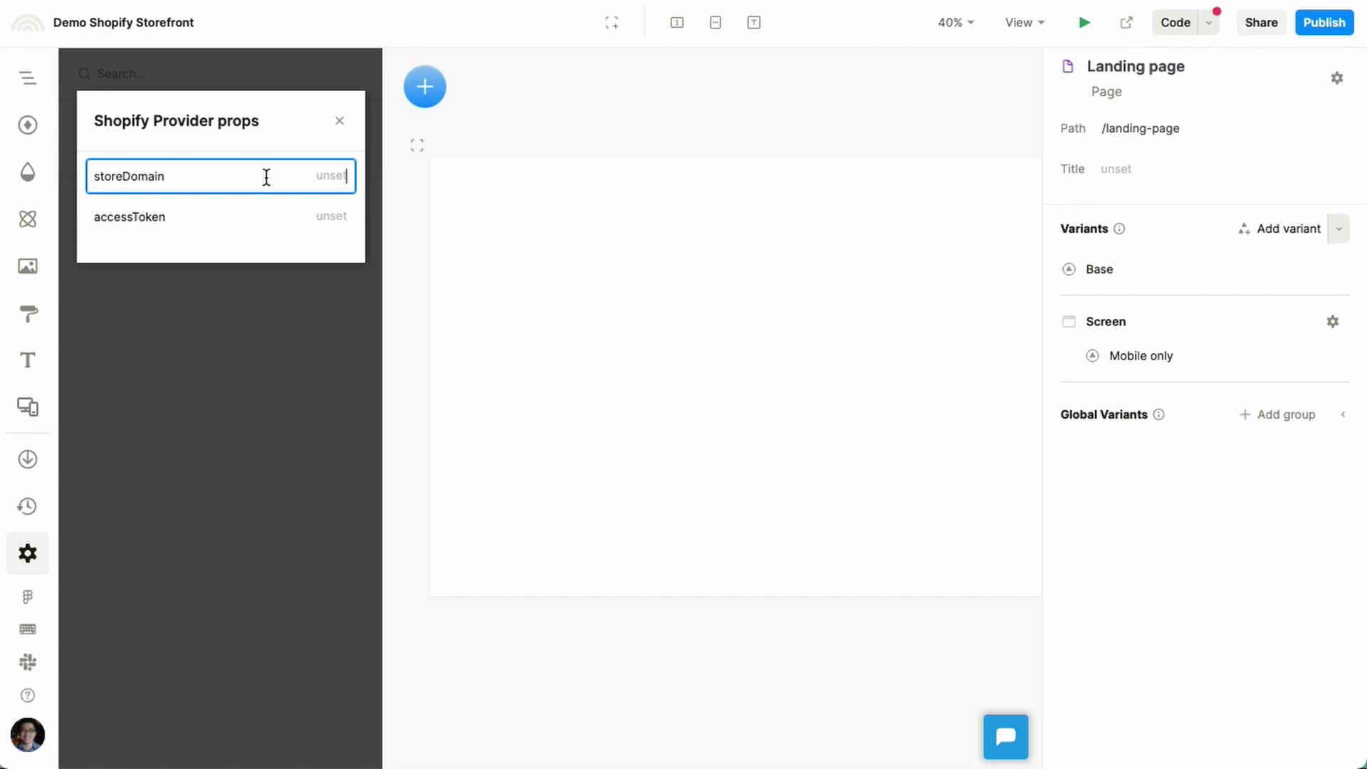
type("graphql.myshopify.com")
key("Tab")
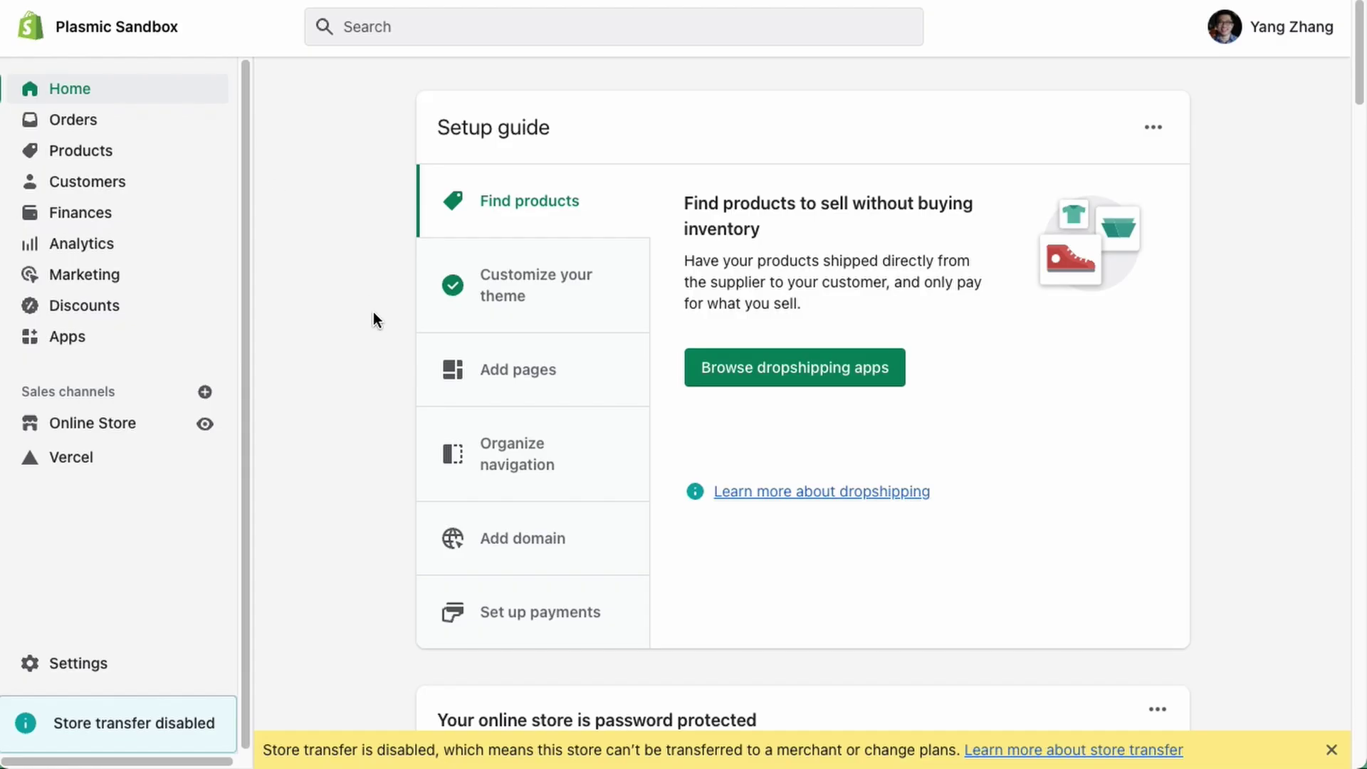
Step: Go to Apps > Develop apps > Plasmic Sandbox Private App and scroll to its Storefront access token
left_click(151, 349)
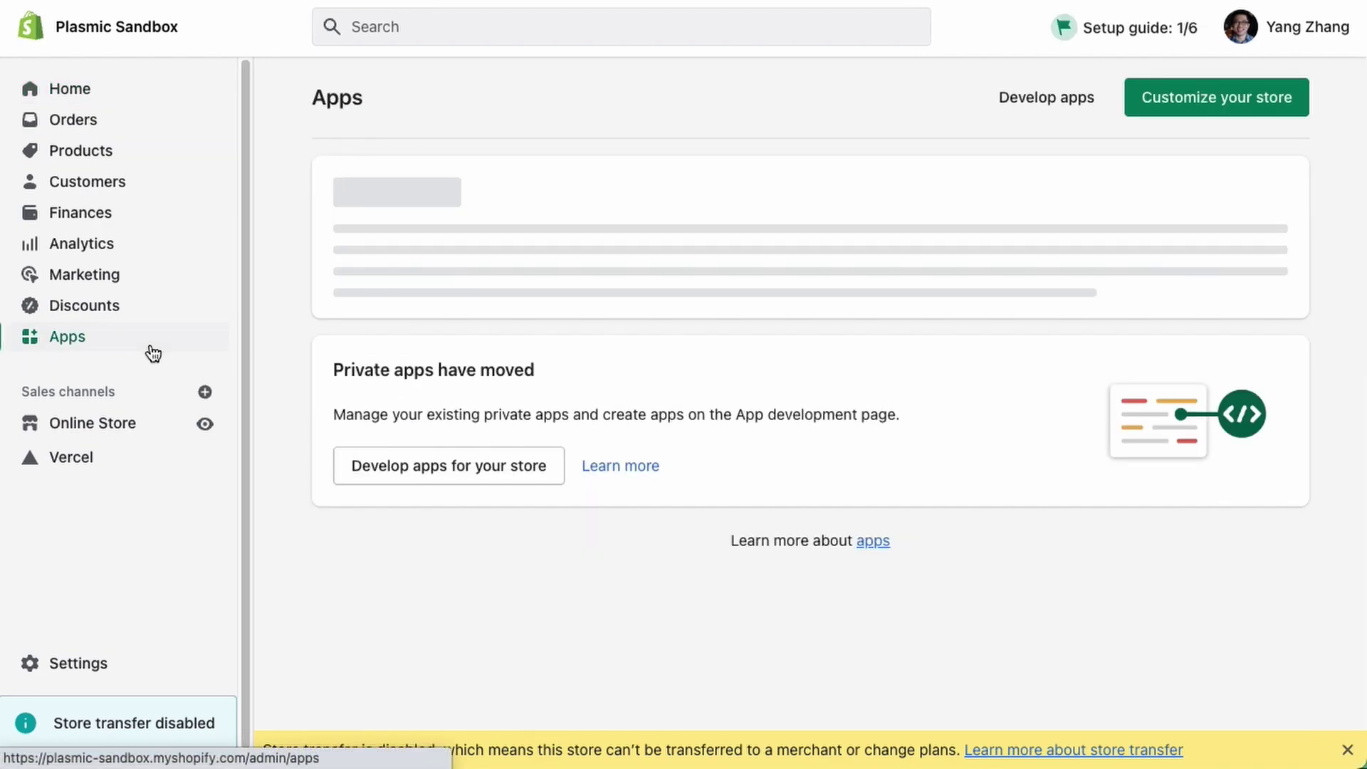
left_click(1035, 93)
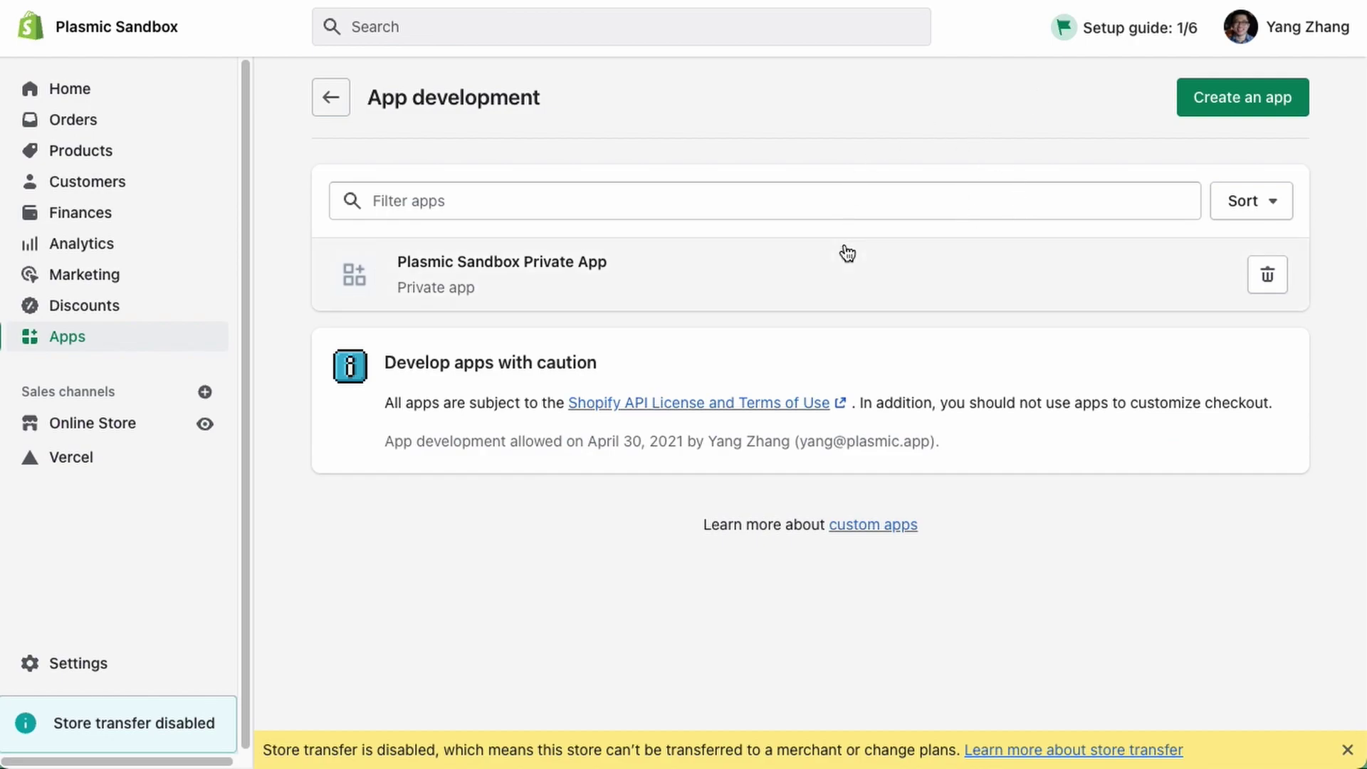
left_click(741, 273)
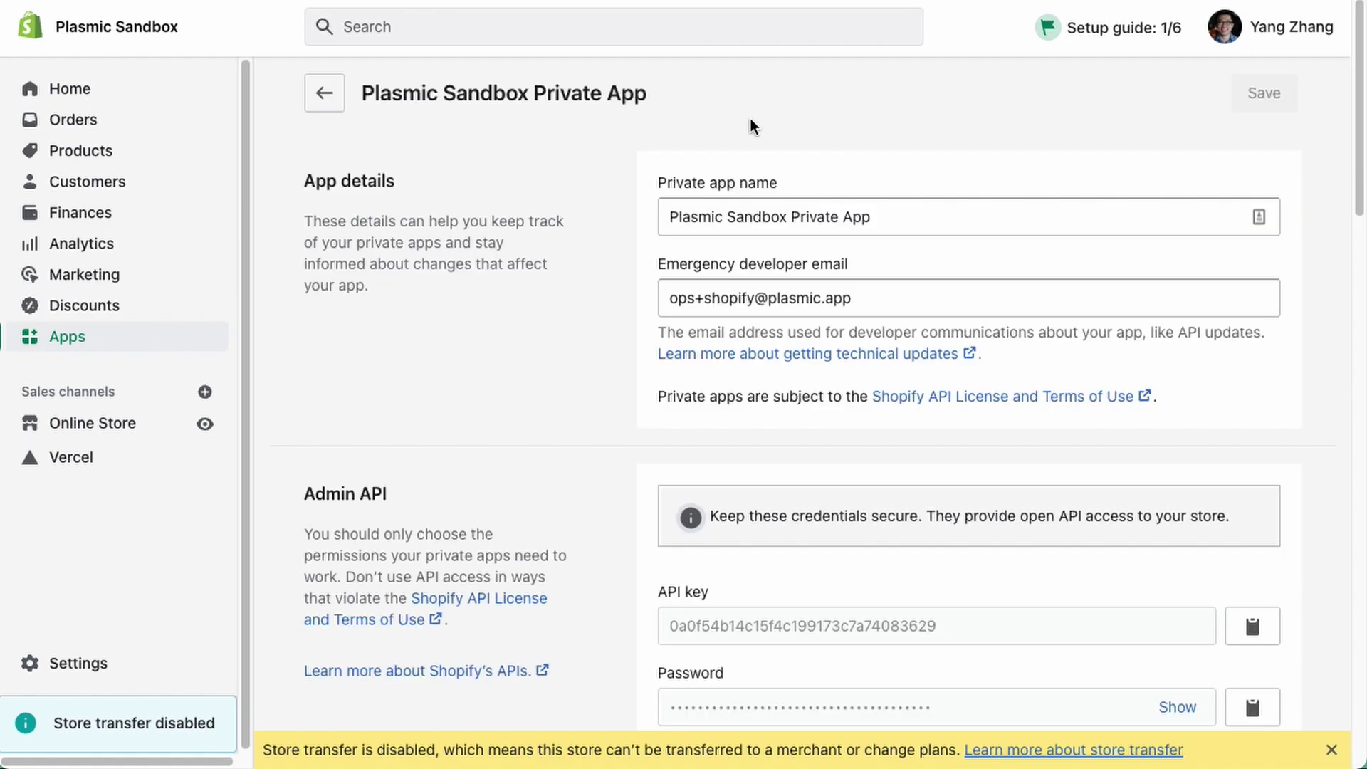
scroll(750, 120, "down", 20)
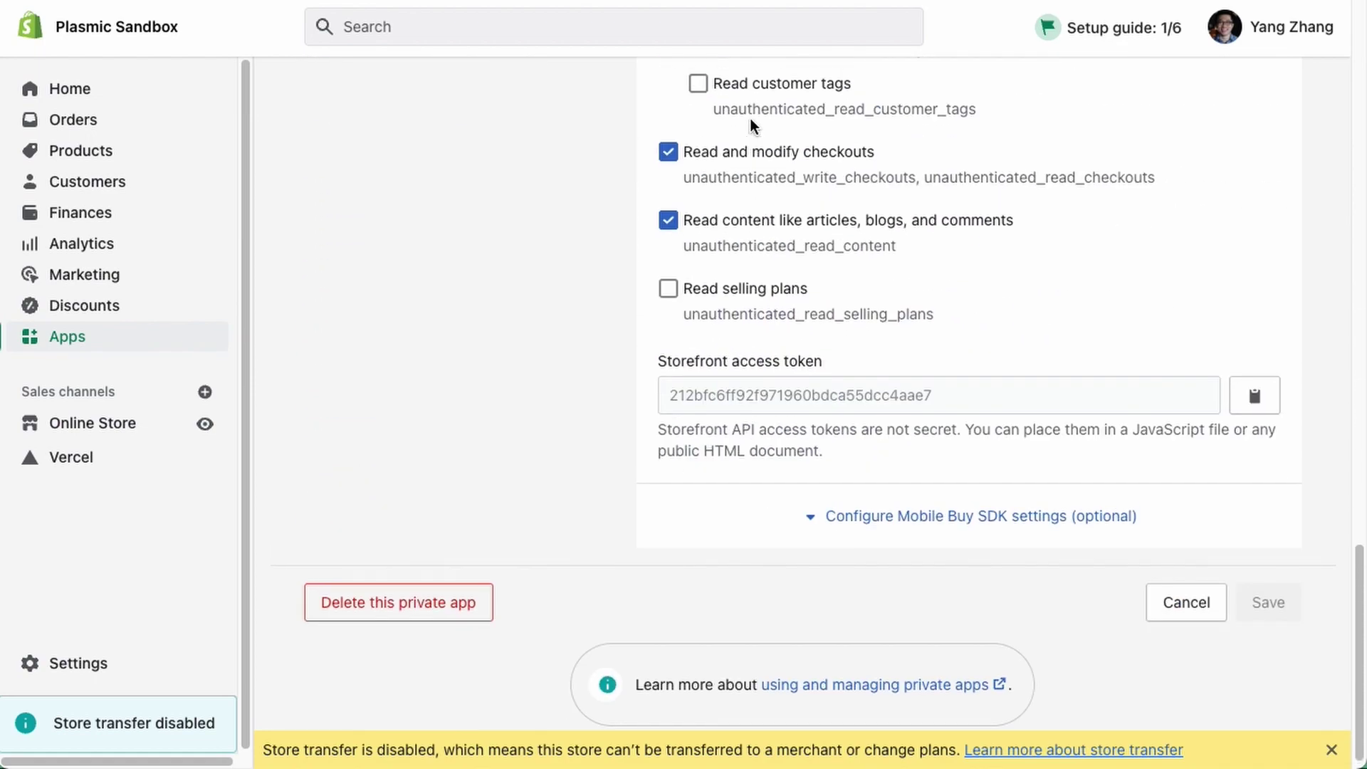
scroll(750, 118, "up", 9)
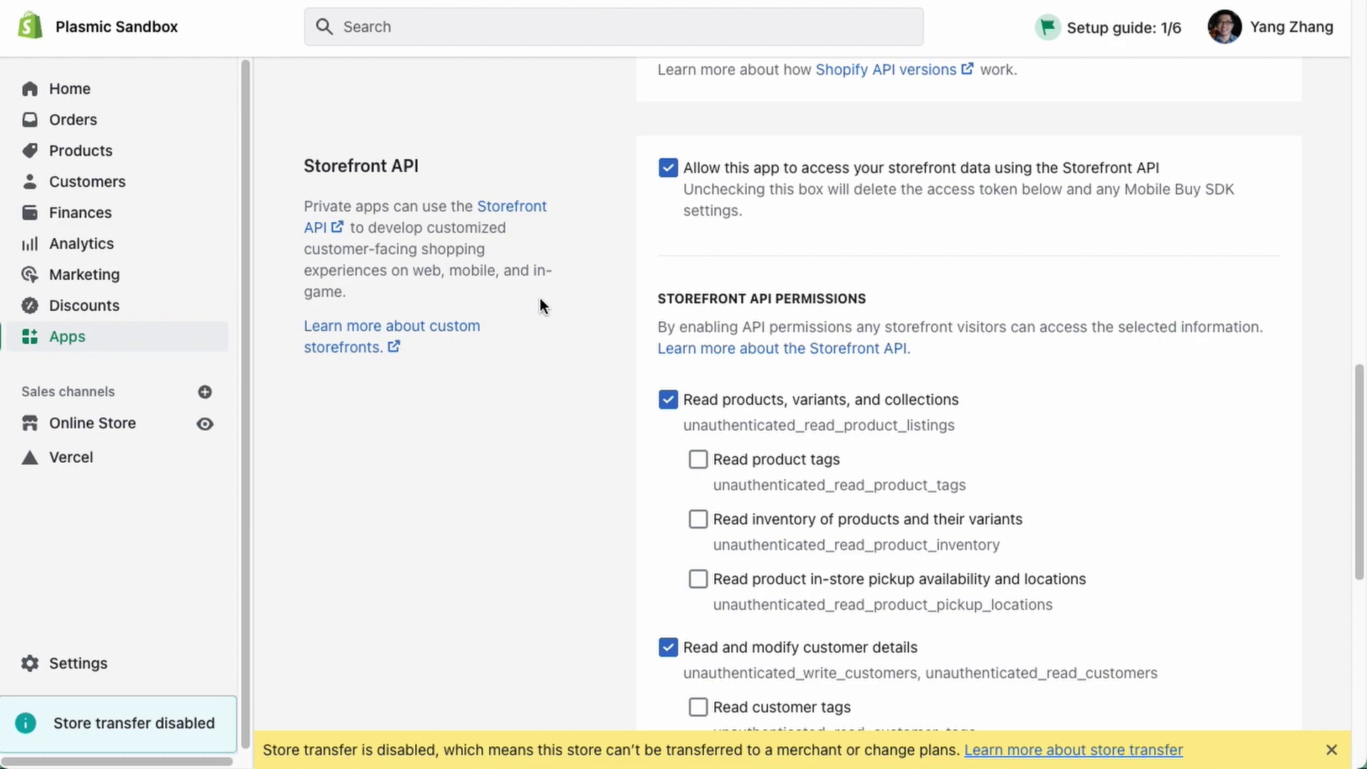
scroll(787, 302, "down", 9)
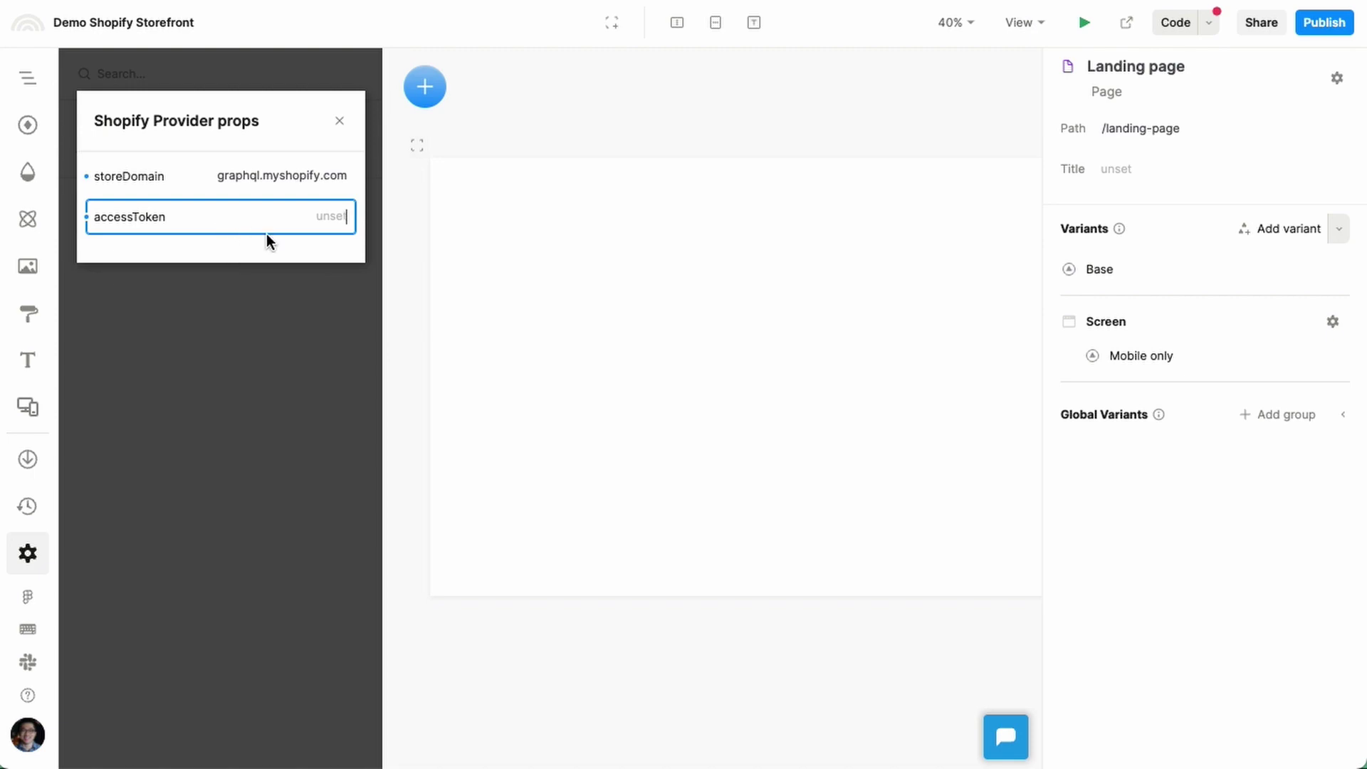
Step: Paste the Storefront access token as accessToken and close the Shopify Provider props
key("ctrl+v")
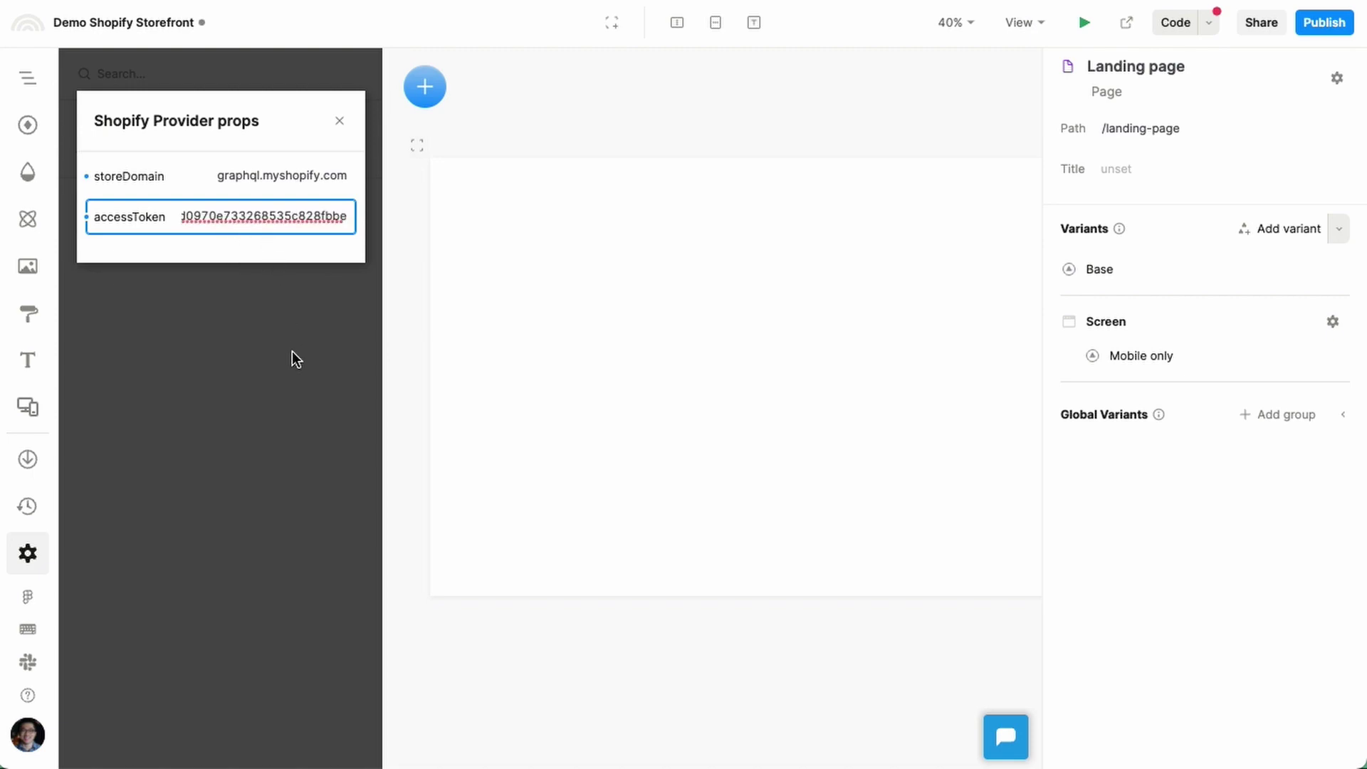
left_click(291, 351)
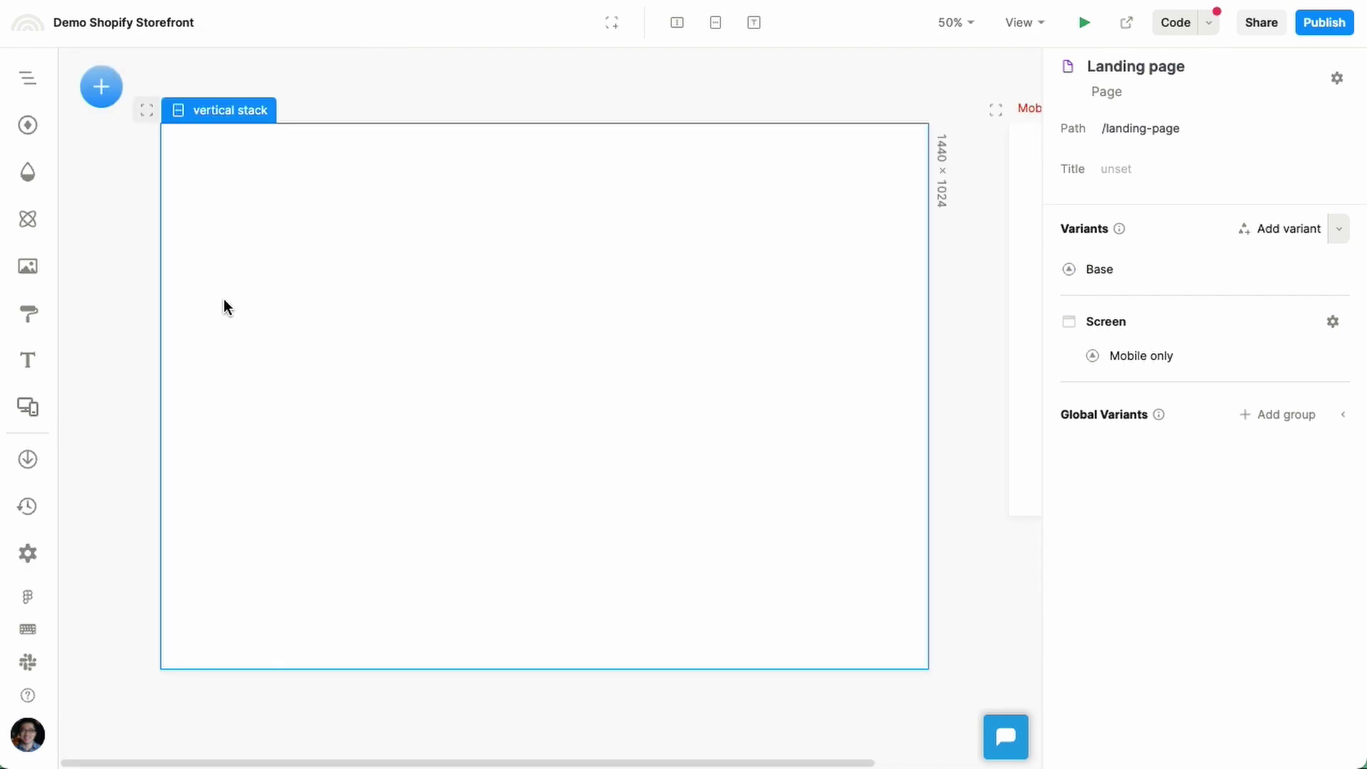
Step: Insert a heading reading 'Ethically sourced. Lasting quality.' into the page's vertical stack
left_click(223, 300)
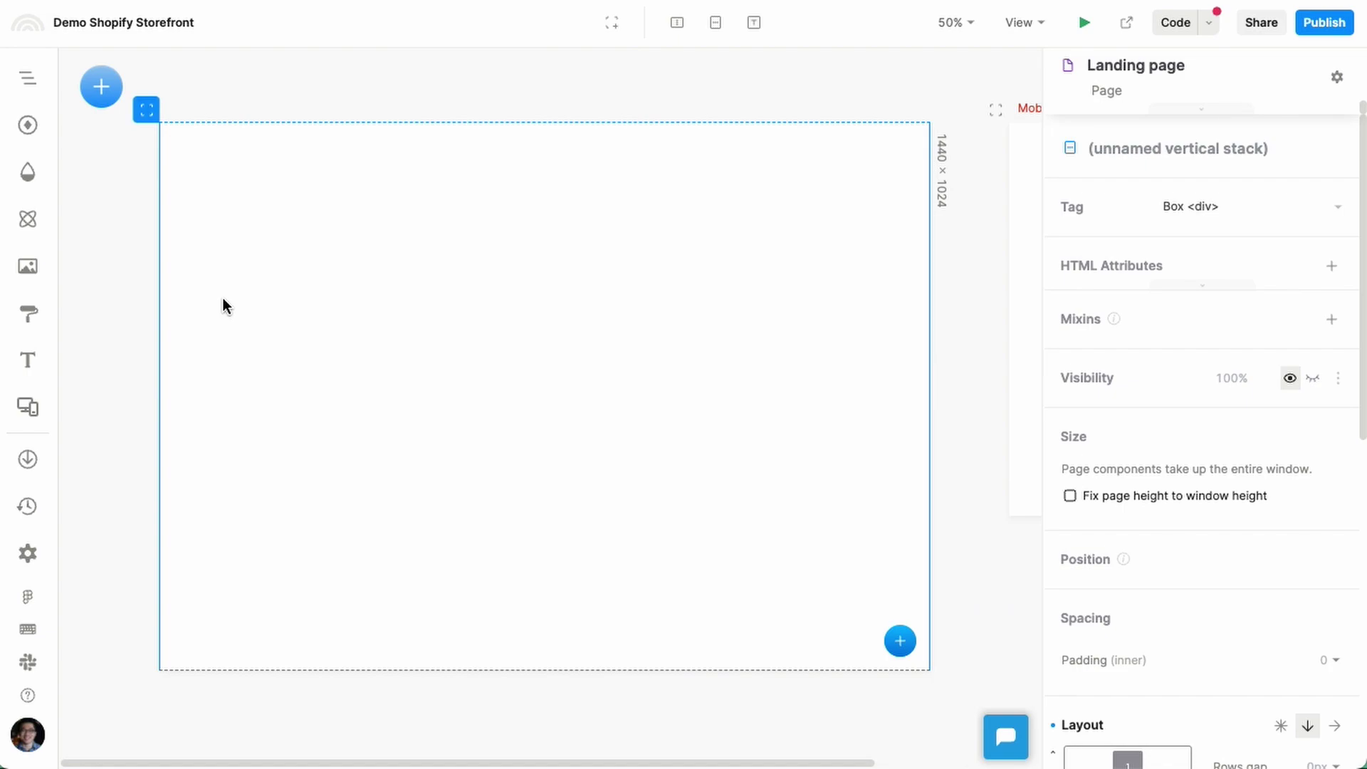
type("q")
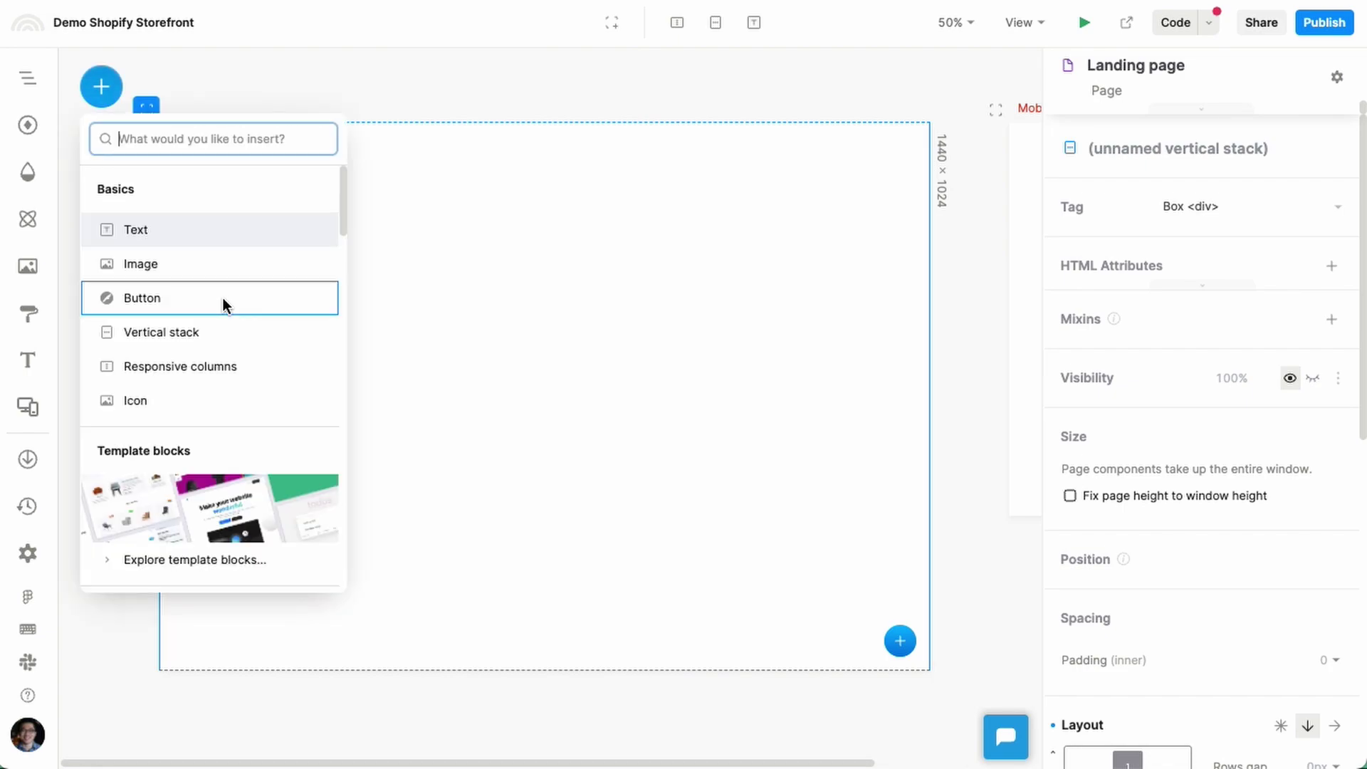
type("head")
key("Return")
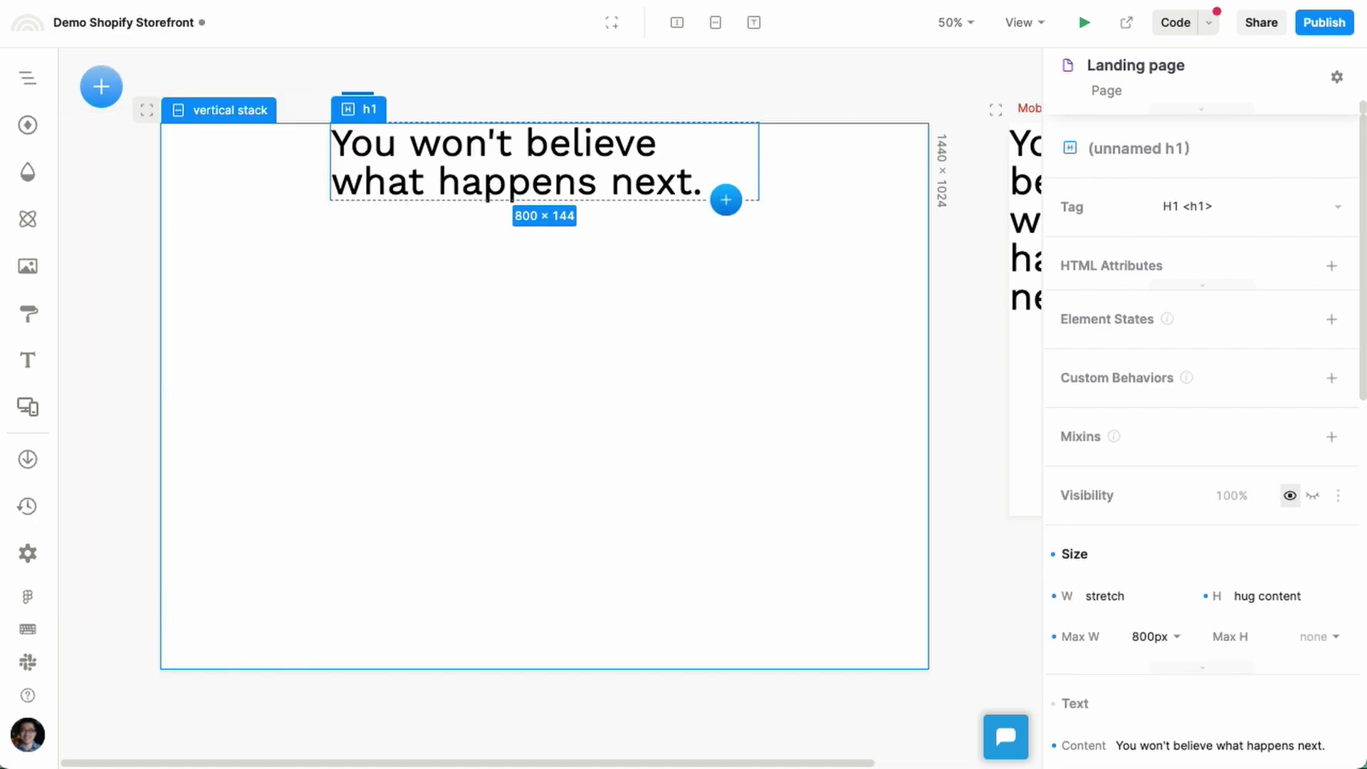
type("Ethically ")
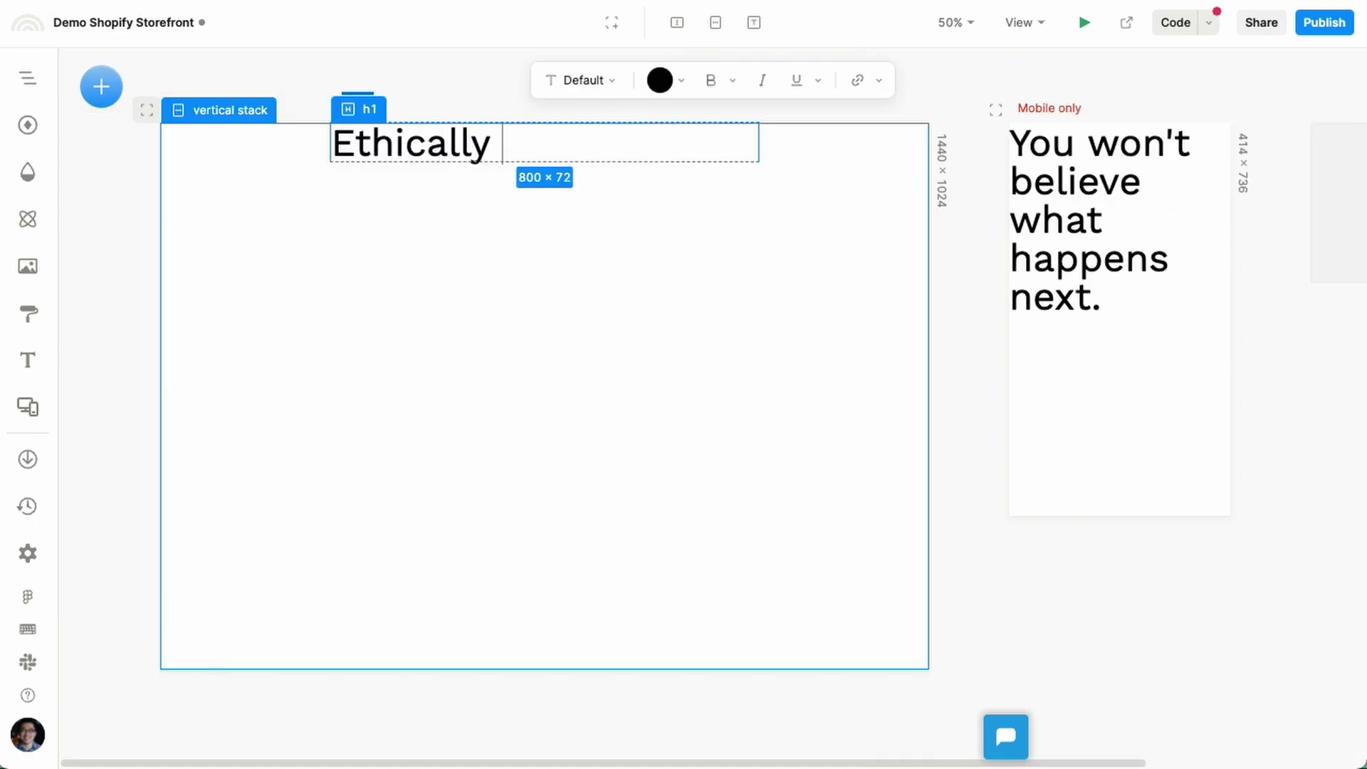
type("sourced. Lasting quality.")
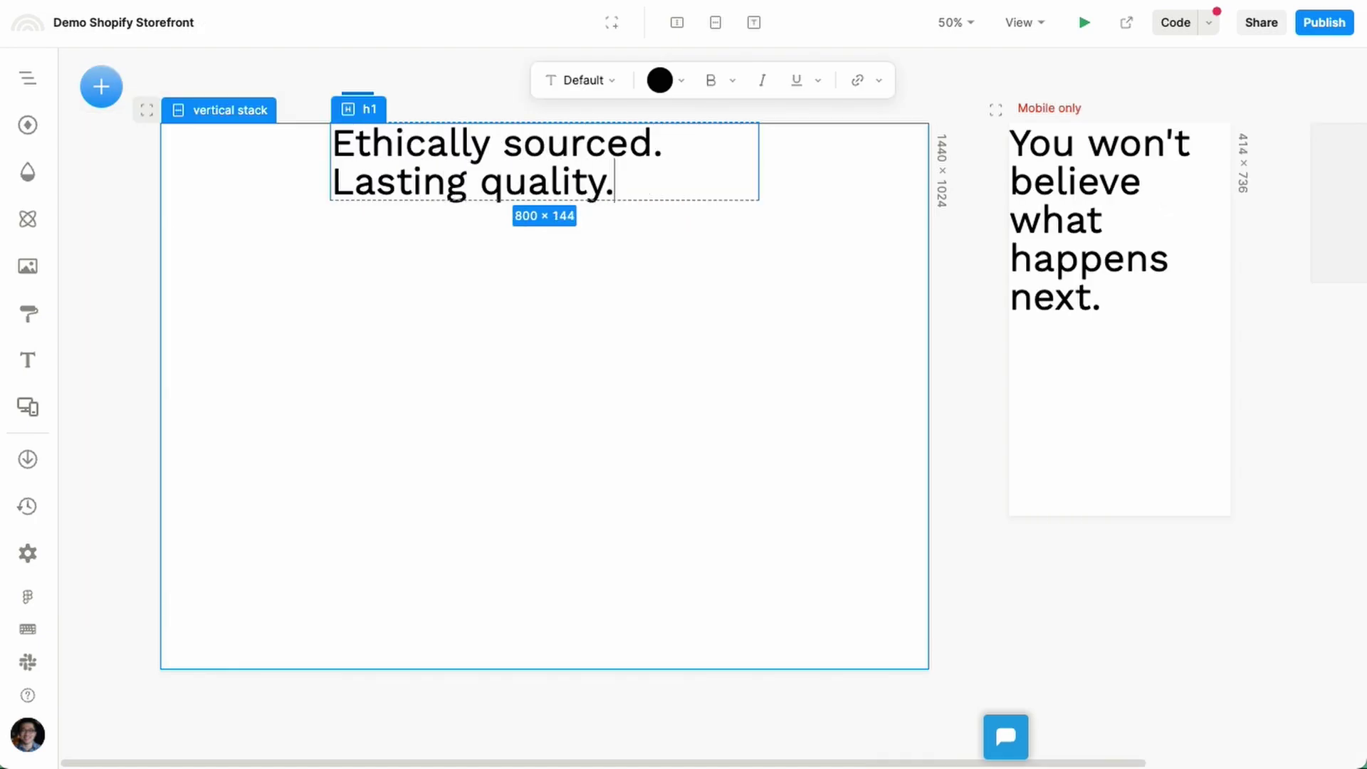
key("Escape")
Step: Add a text element below the heading with the pasted recycled-materials and organic-cotton paragraph
type("q")
type("text")
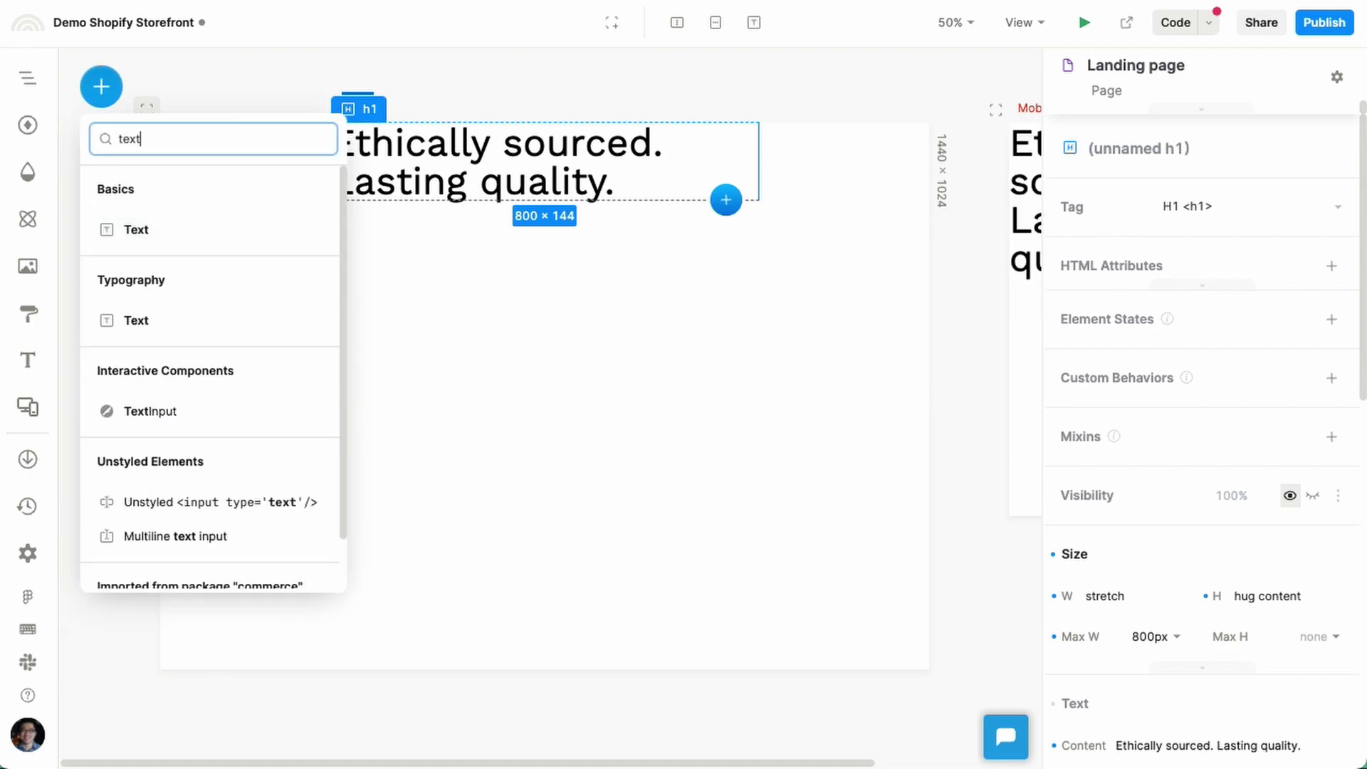
key("Return")
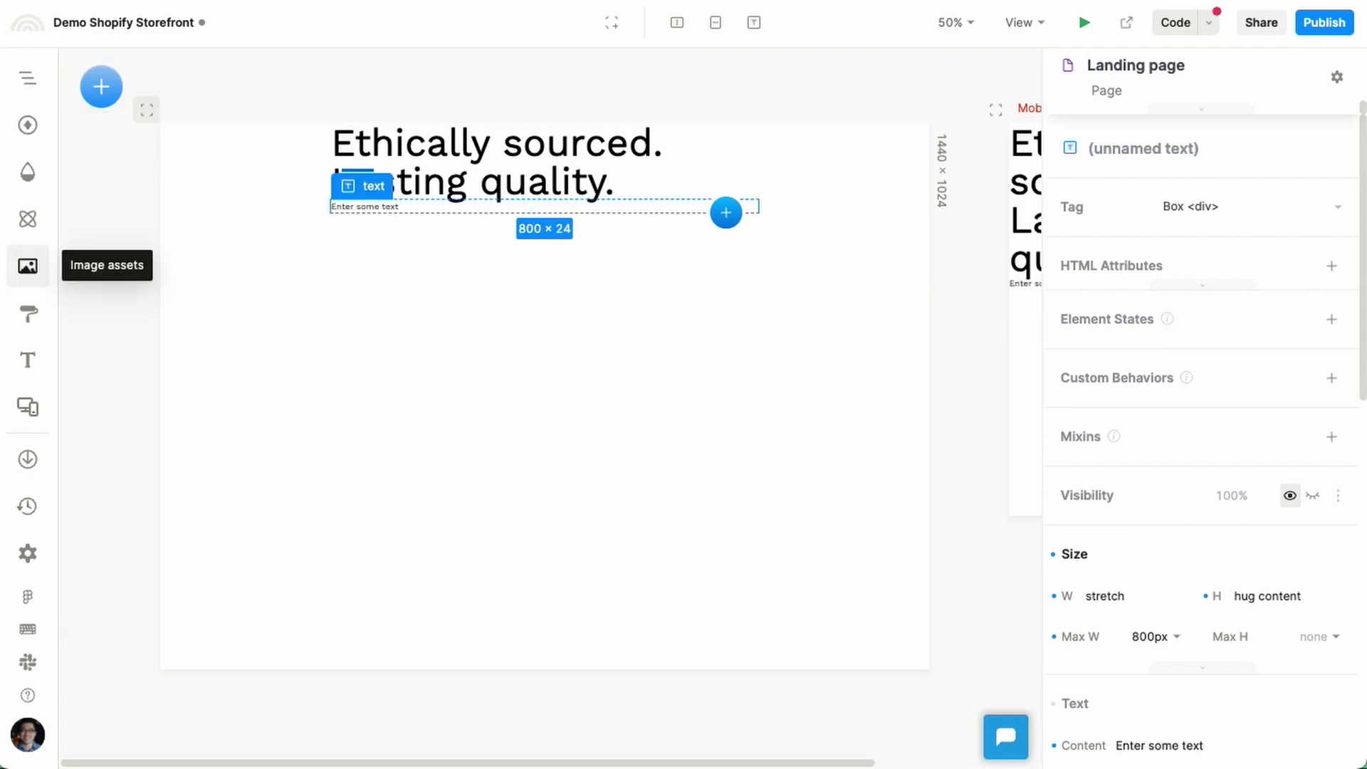
key("Return")
key("super+v")
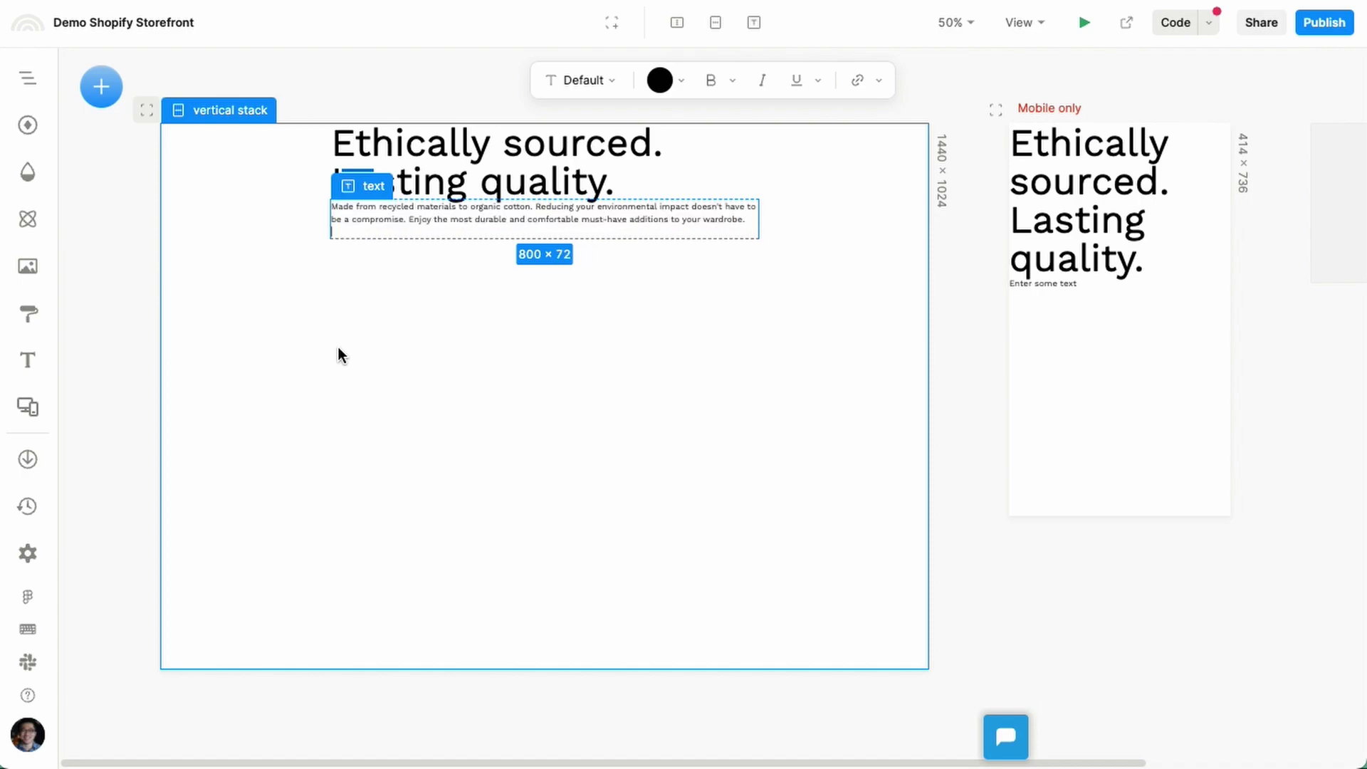
key("Escape")
scroll(519, 202, "up", 5)
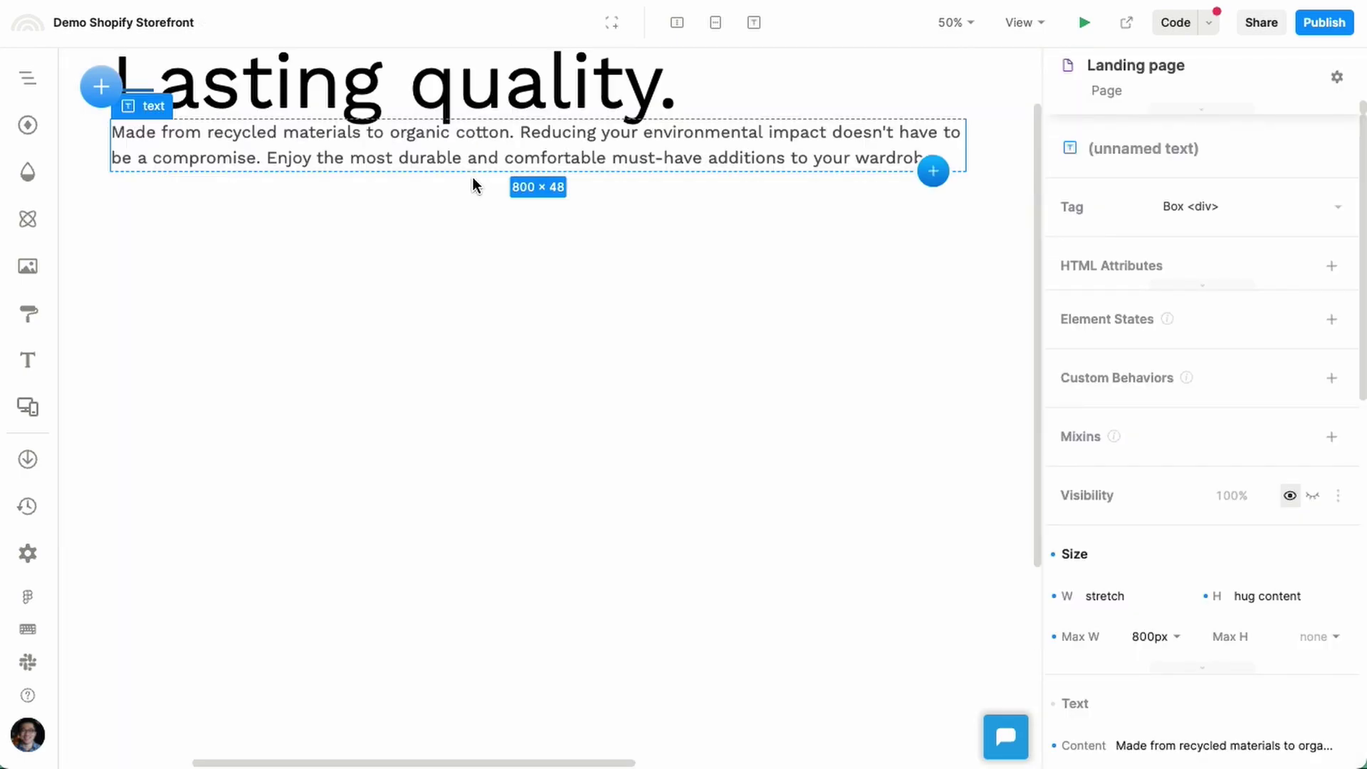
left_click(383, 288)
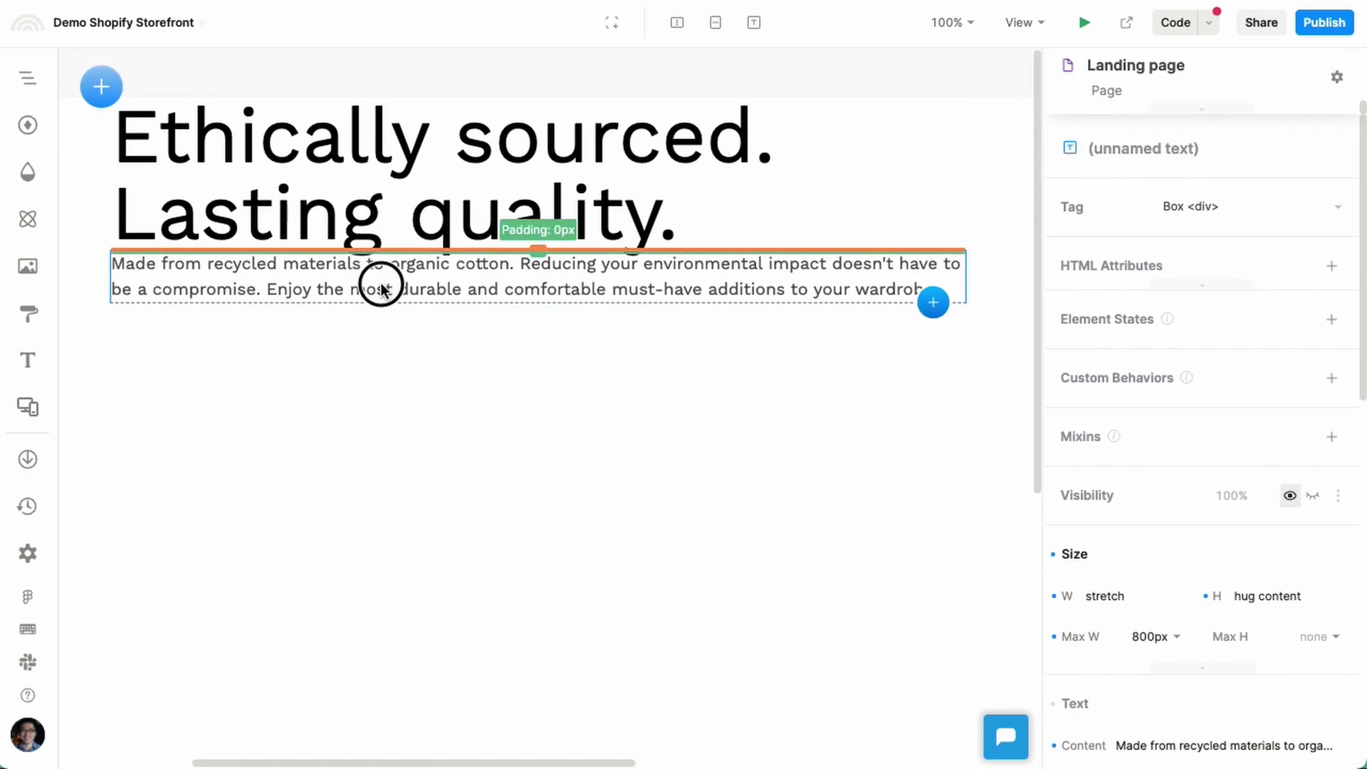
scroll(384, 409, "down", 3)
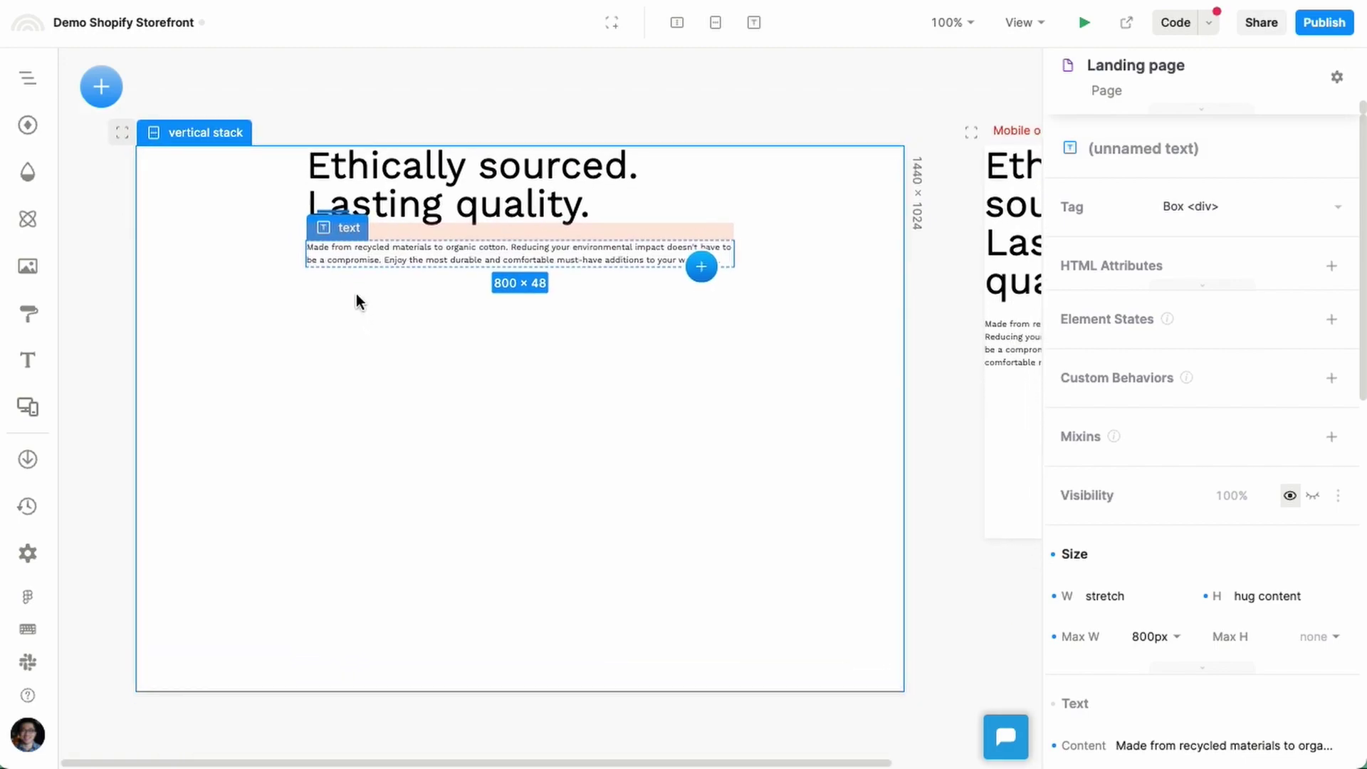
left_click(371, 330)
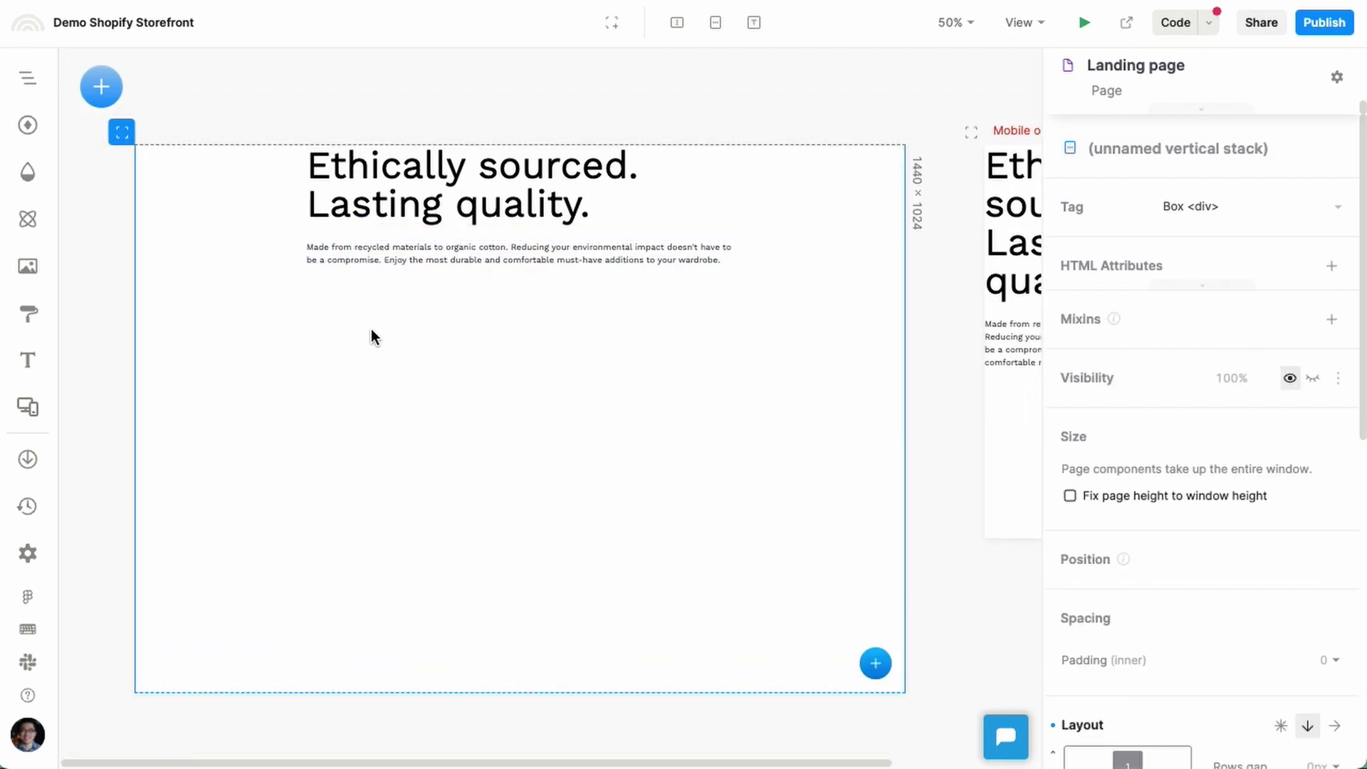
Step: Drag a Product Collection from the insert list onto the page below the hero text
key("q")
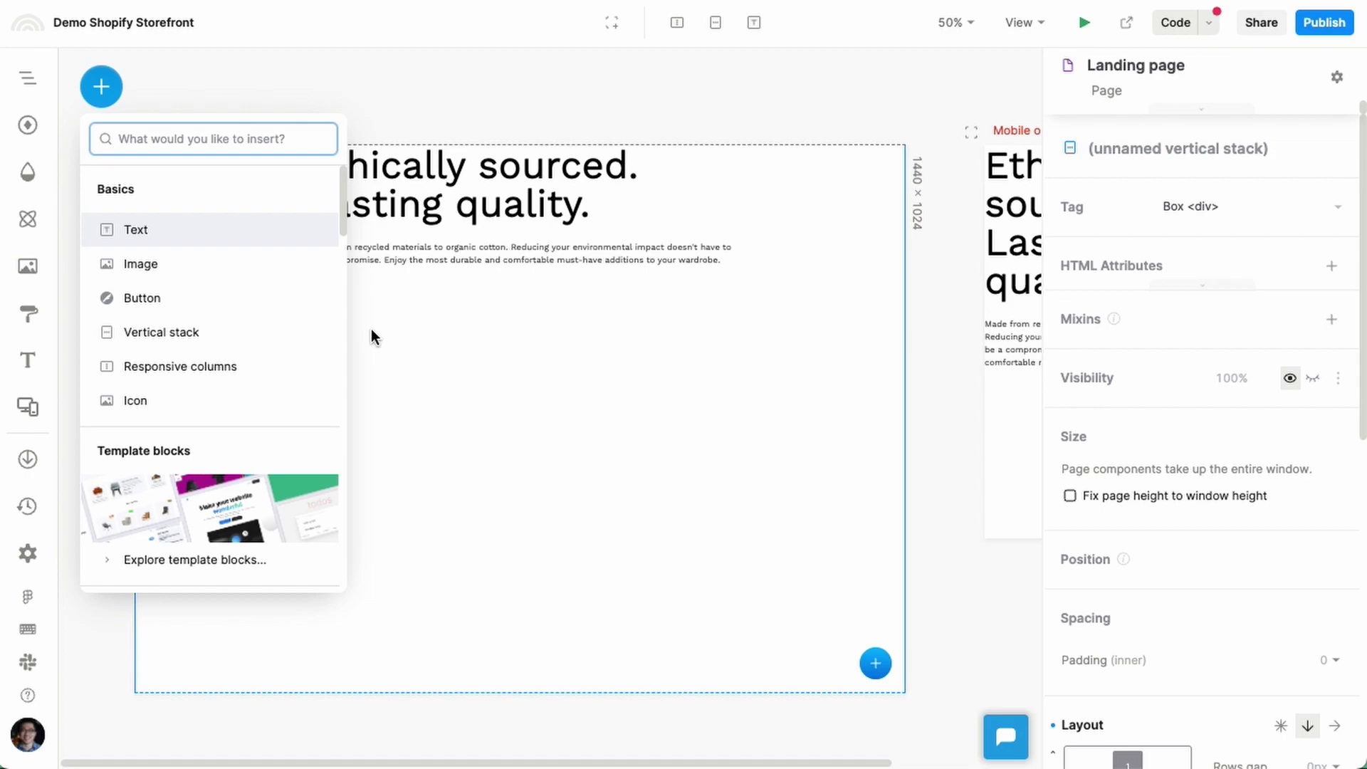
type("product")
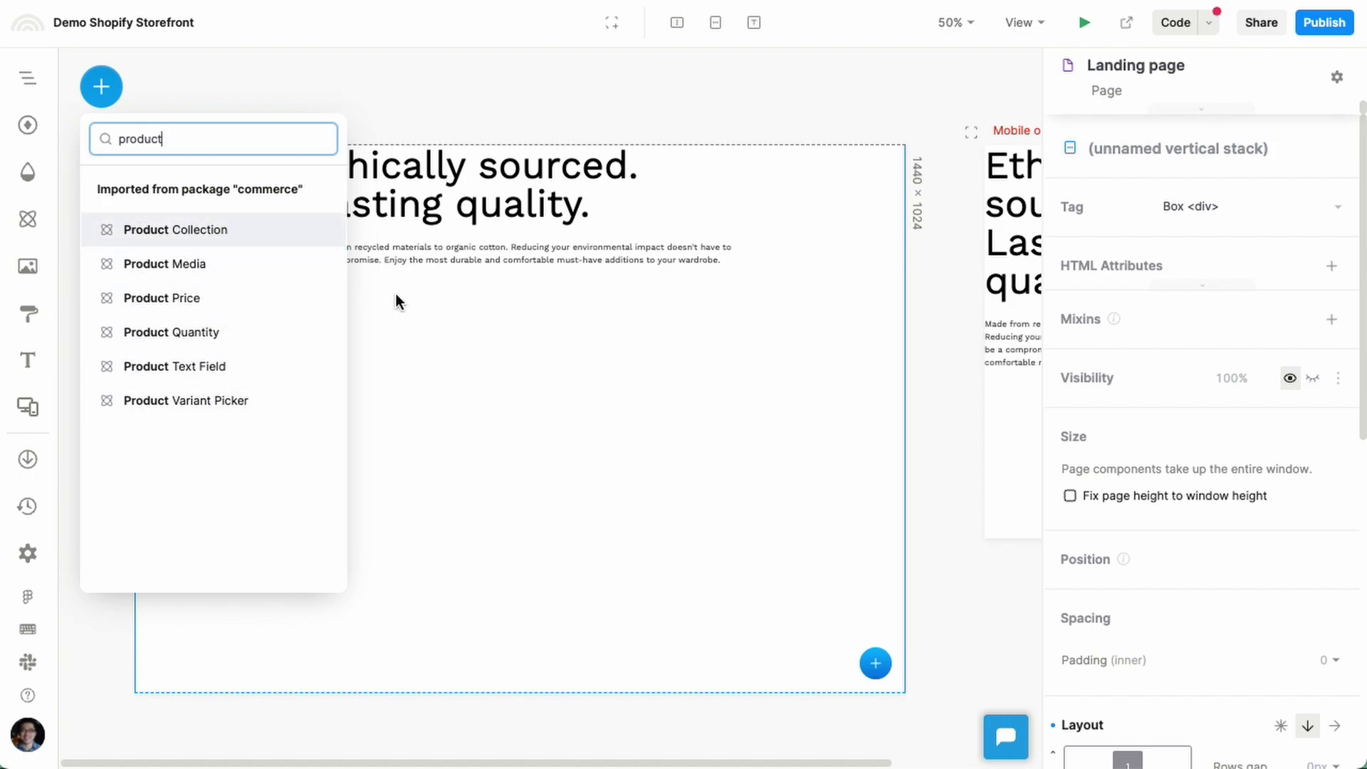
left_click(256, 236)
left_click_drag(256, 236, 446, 349)
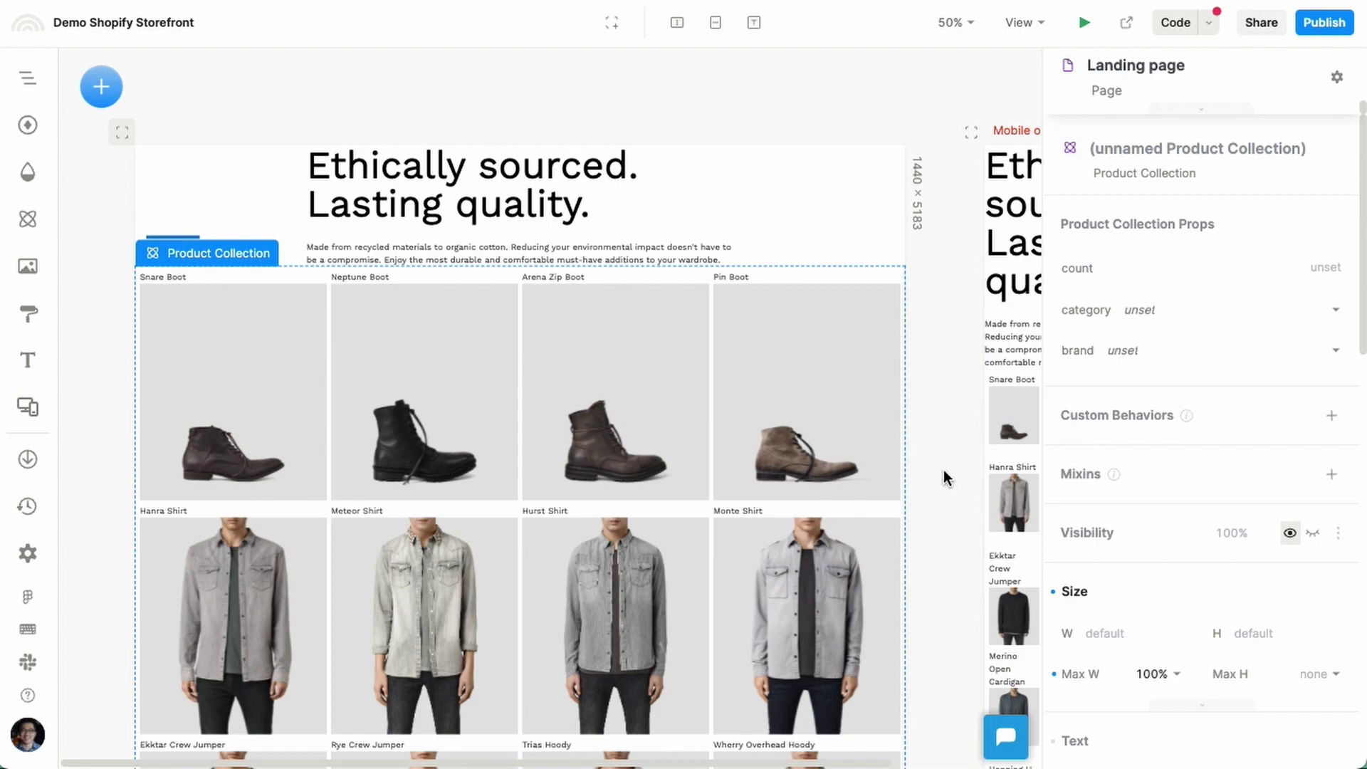
Step: Filter the collection to the Casual Things category and set its count to 4
left_click(1274, 327)
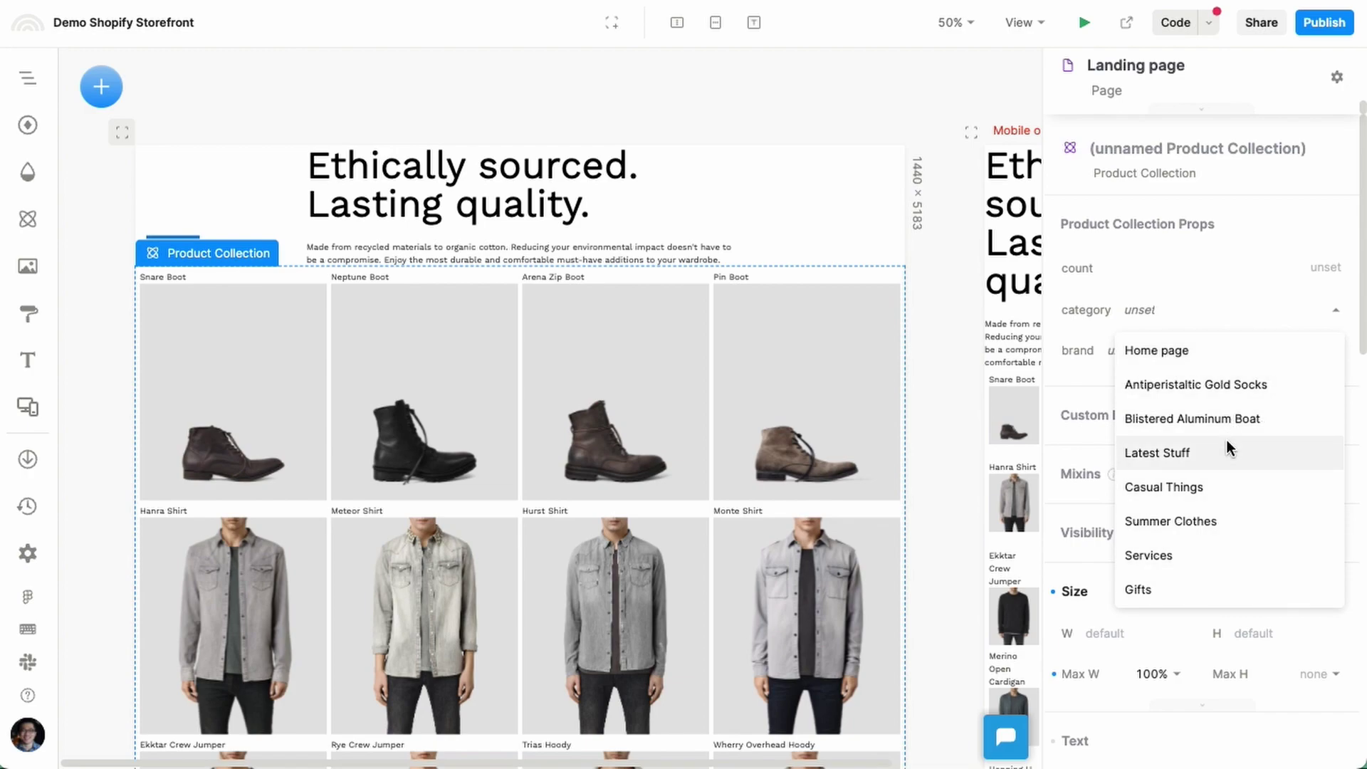
left_click(1215, 488)
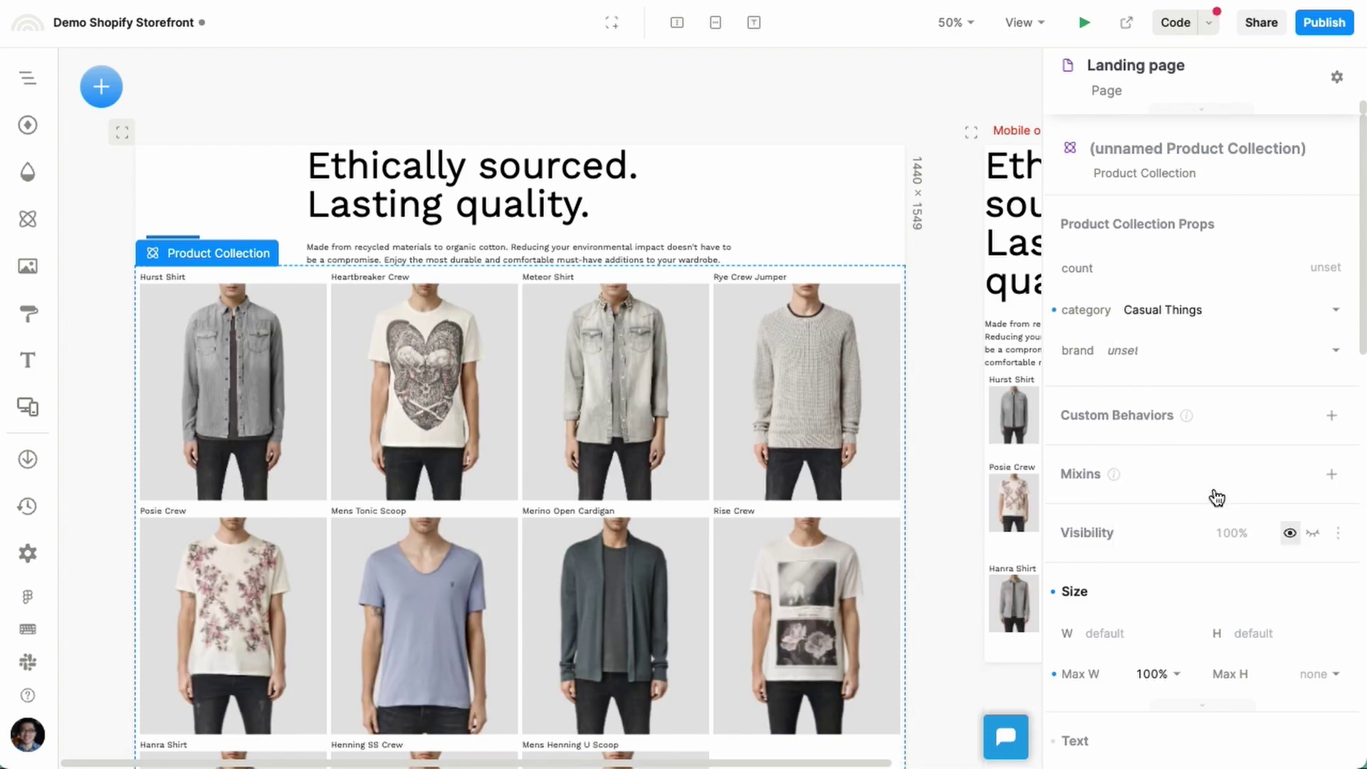
left_click(1168, 267)
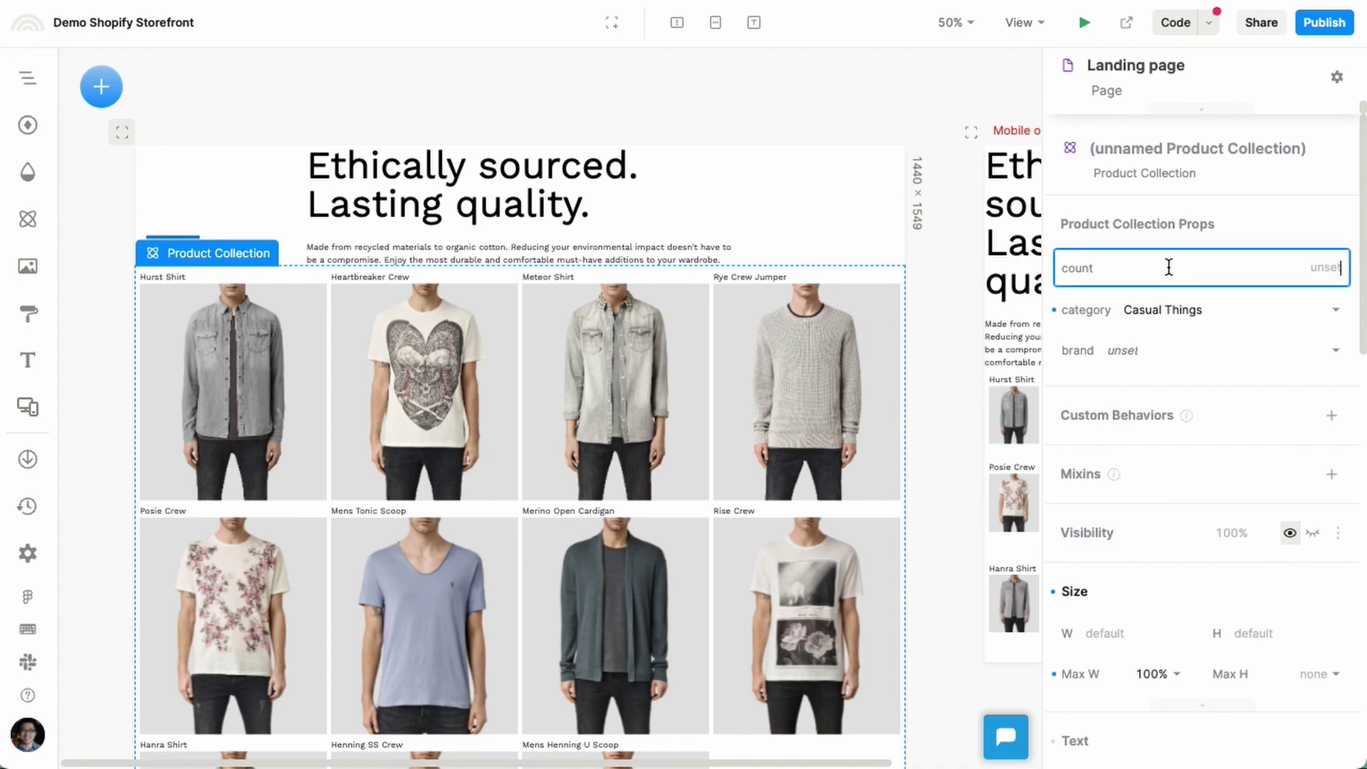
type("4")
key("Return")
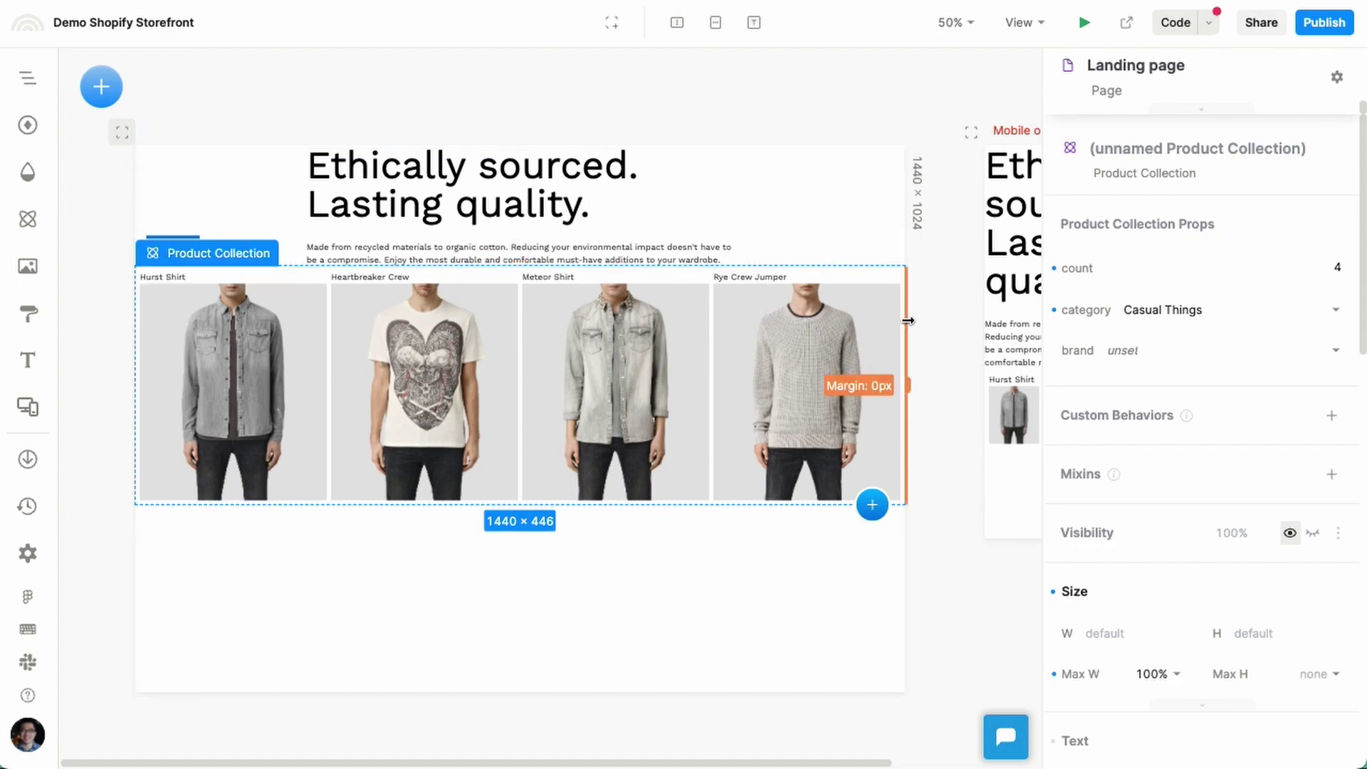
Step: Narrow the product grid to 968px wide and bring the mobile layout into view
left_click_drag(908, 321, 650, 339)
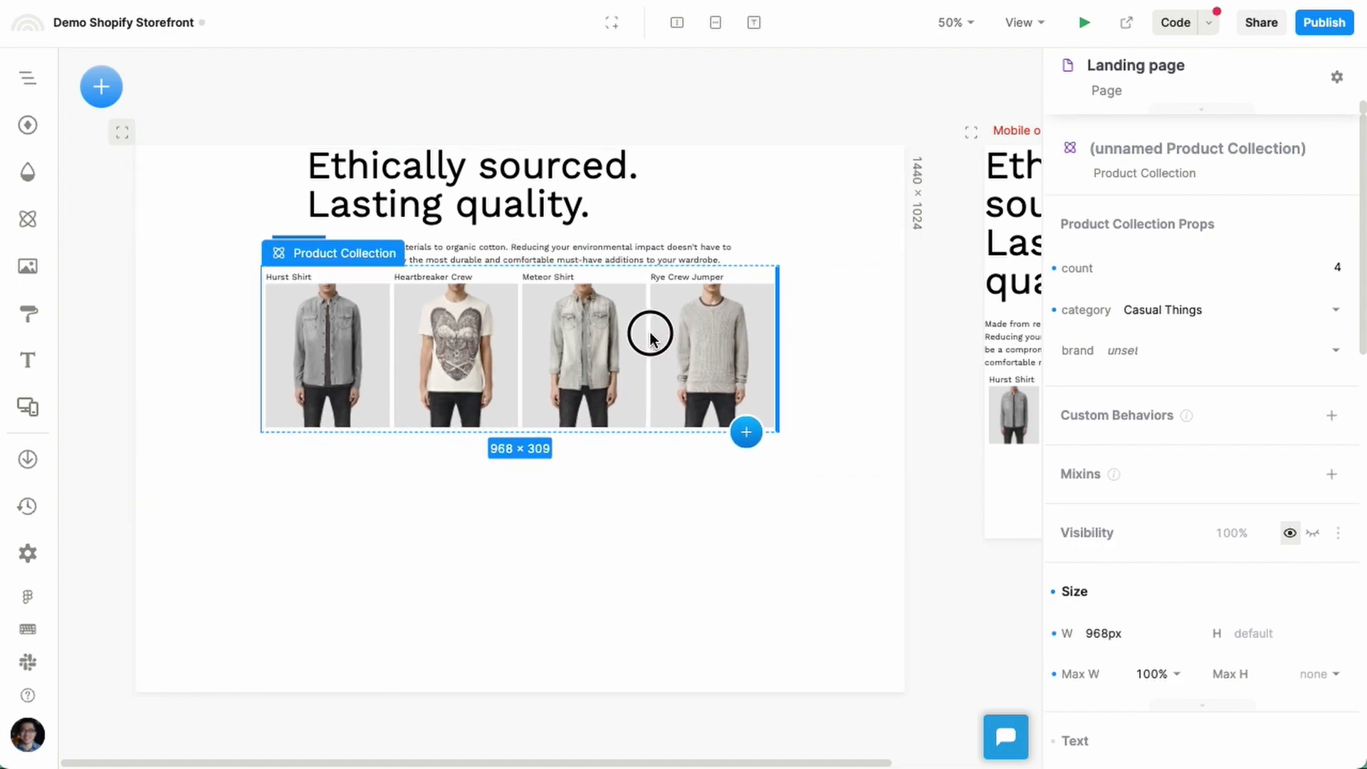
left_click_drag(853, 480, 571, 445)
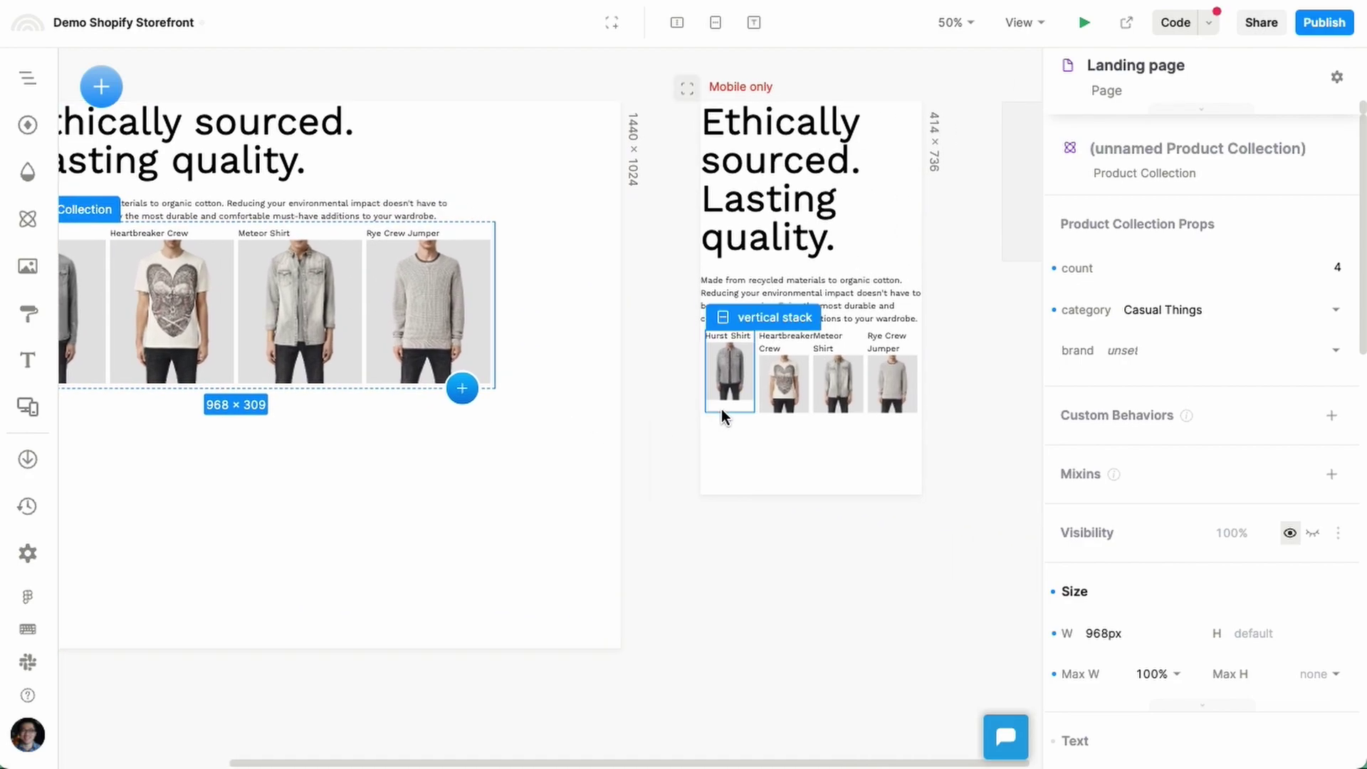
scroll(720, 408, "left", 5)
scroll(815, 481, "right", 2)
scroll(1227, 604, "down", 10)
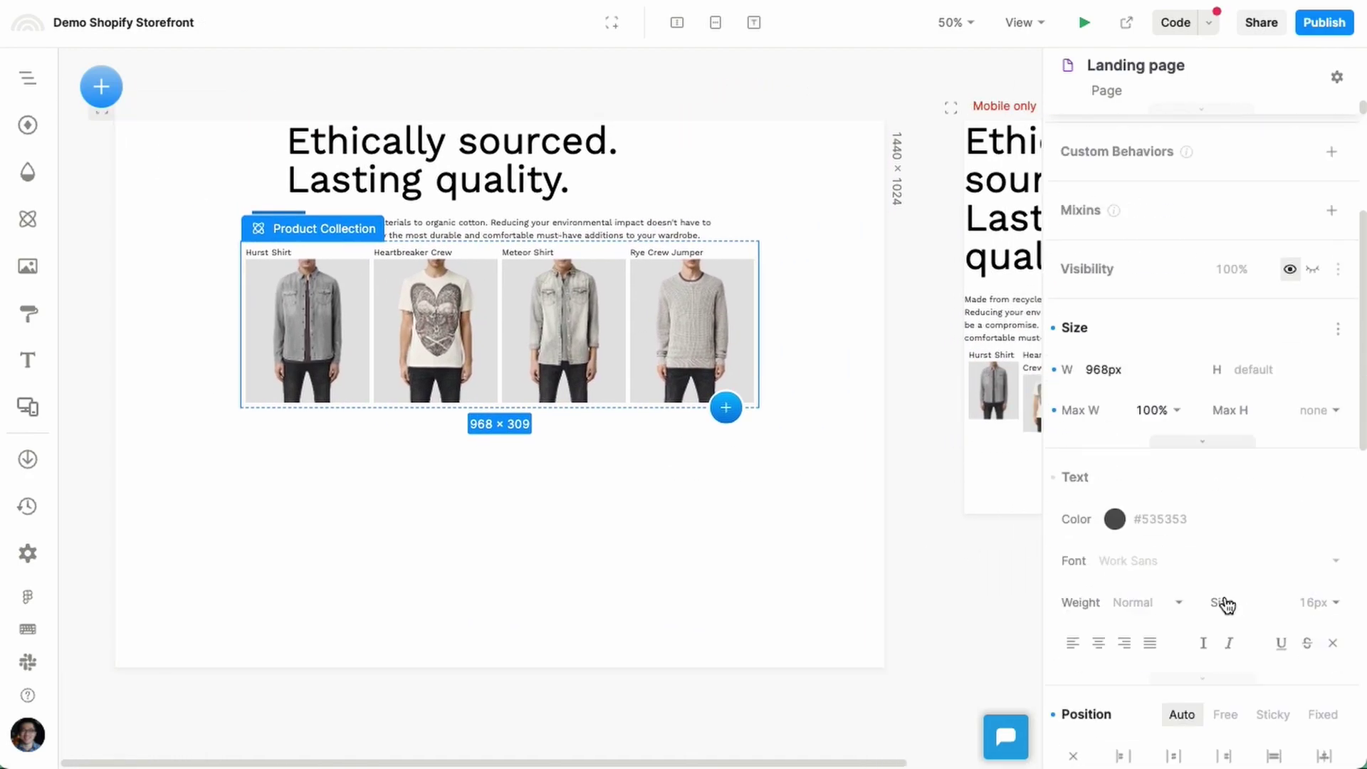
scroll(1212, 516, "up", 2)
scroll(1212, 516, "down", 5)
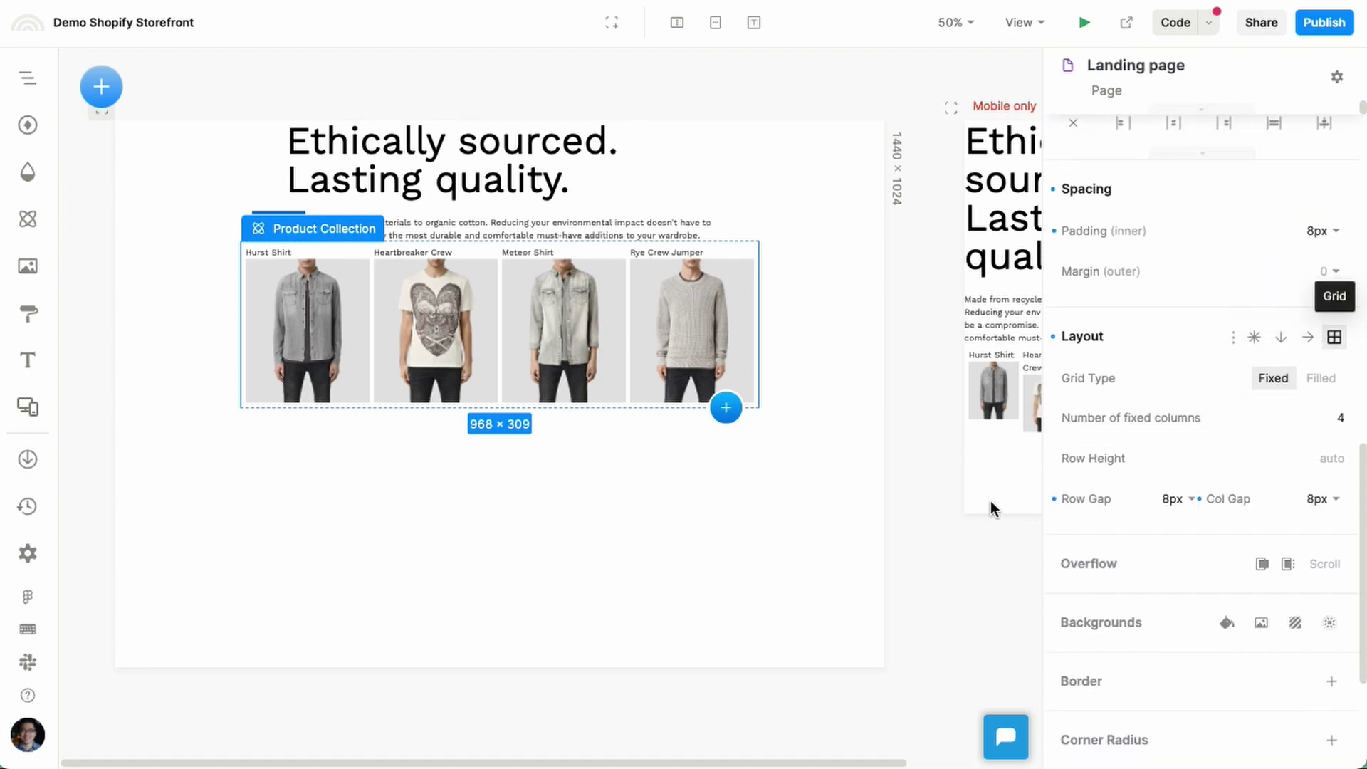
scroll(883, 547, "right", 4)
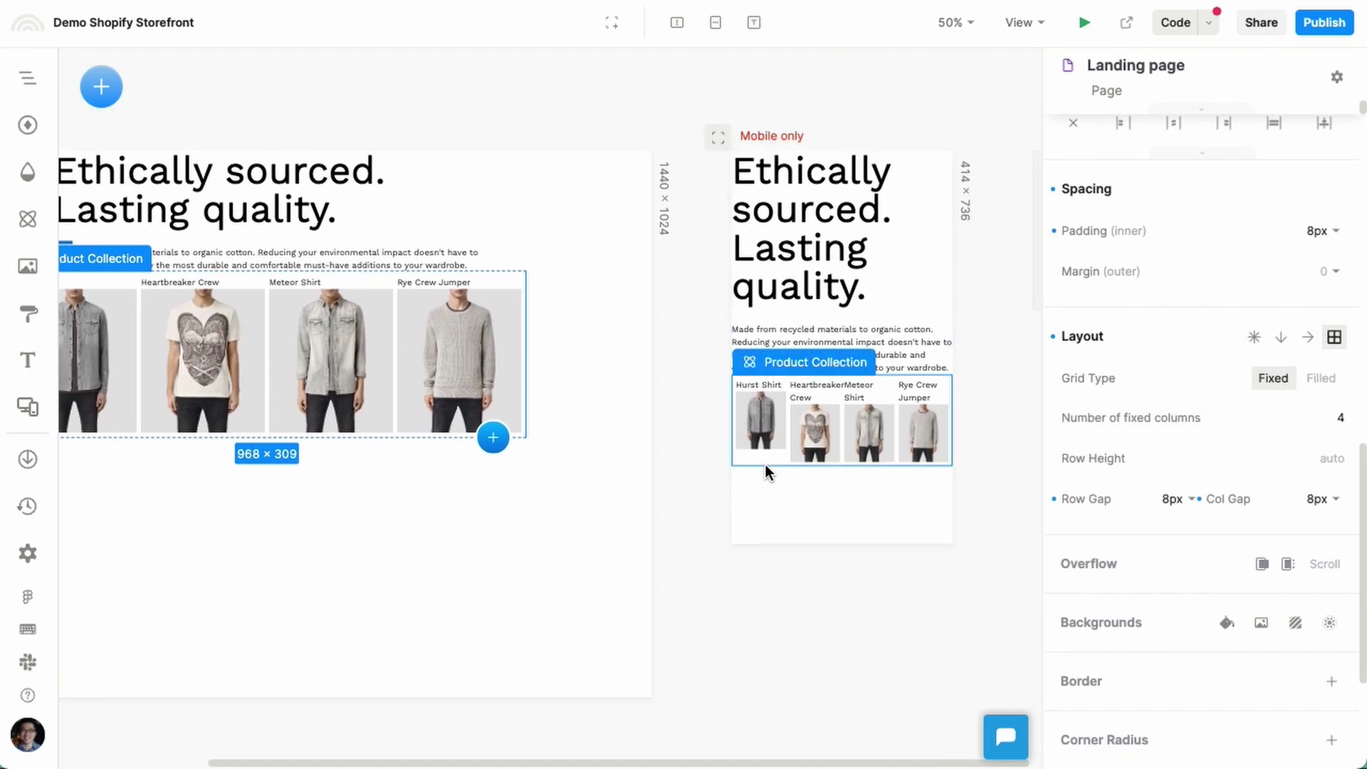
Step: Set the mobile-only product grid to 2 fixed columns
left_click(766, 469)
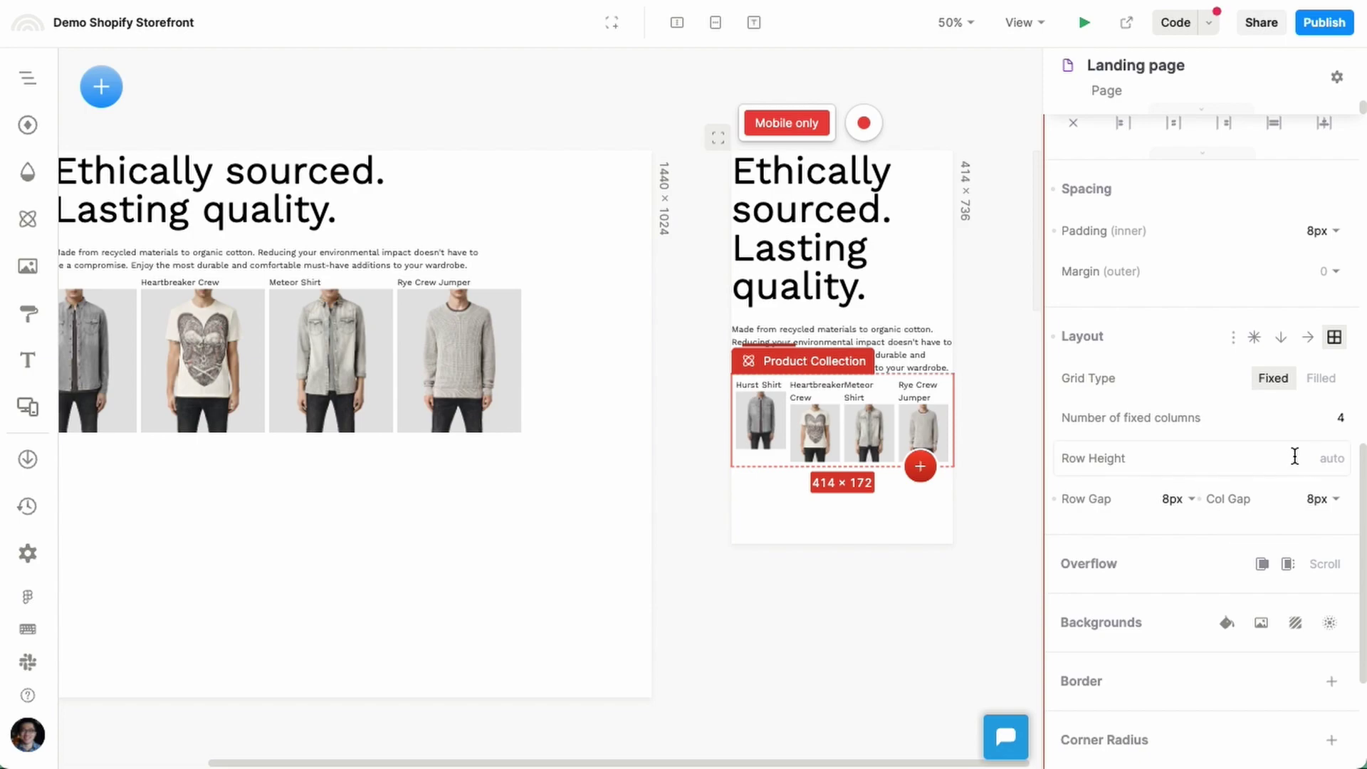
left_click(1317, 422)
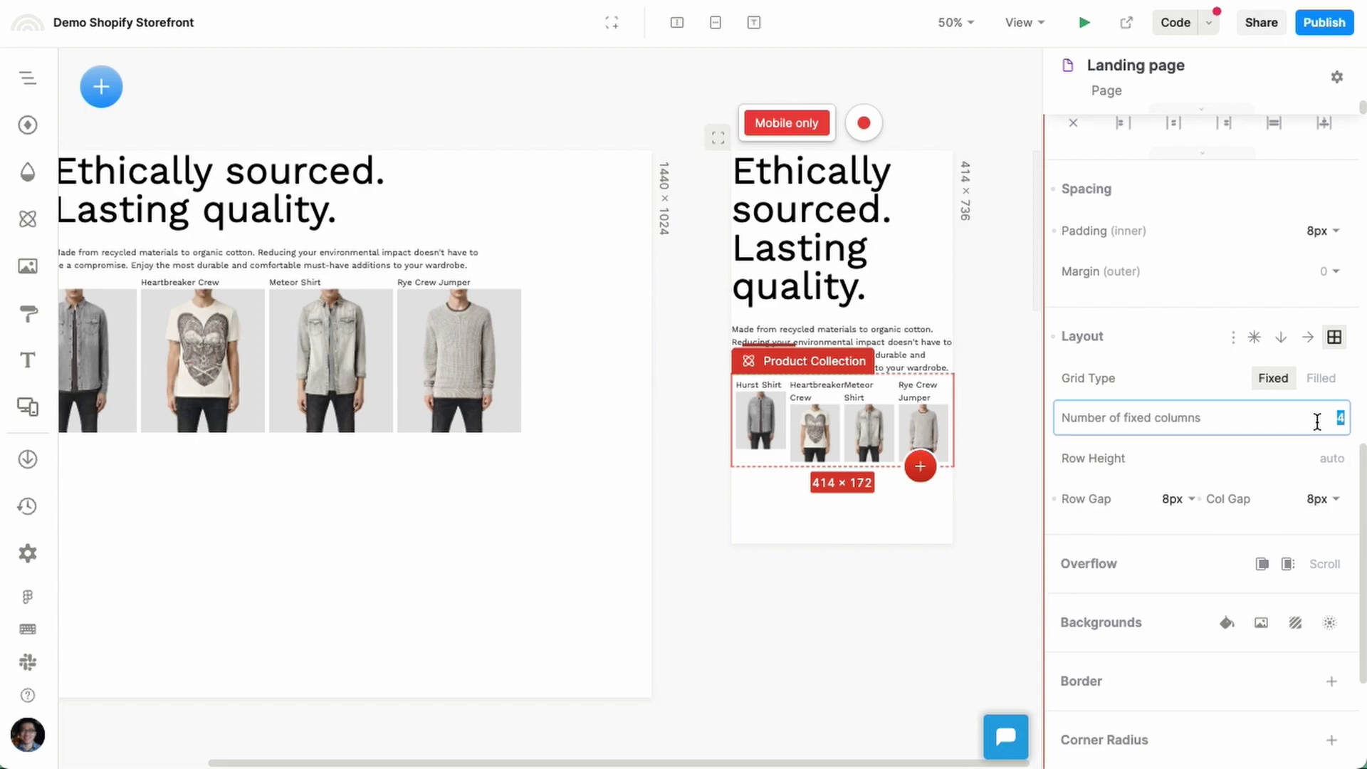
type("2")
key("Return")
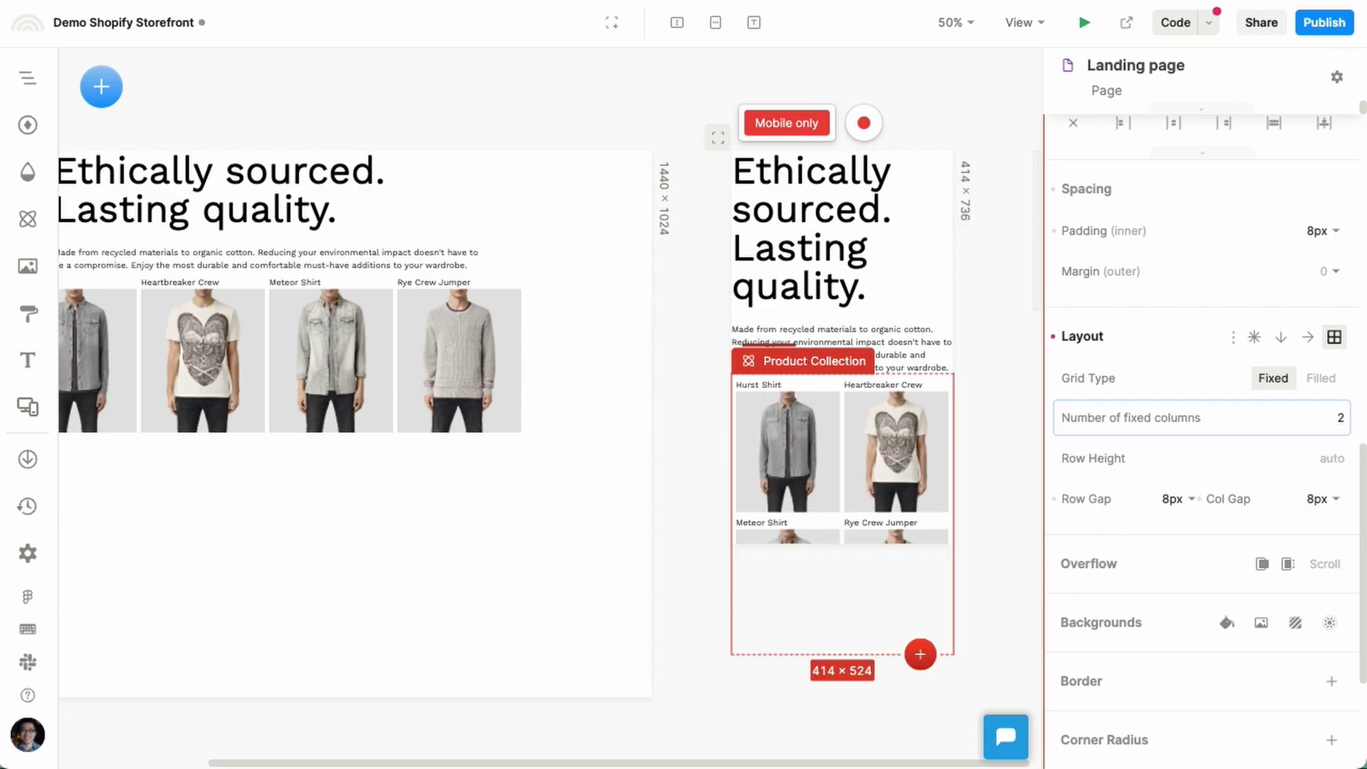
scroll(320, 604, "left", 5)
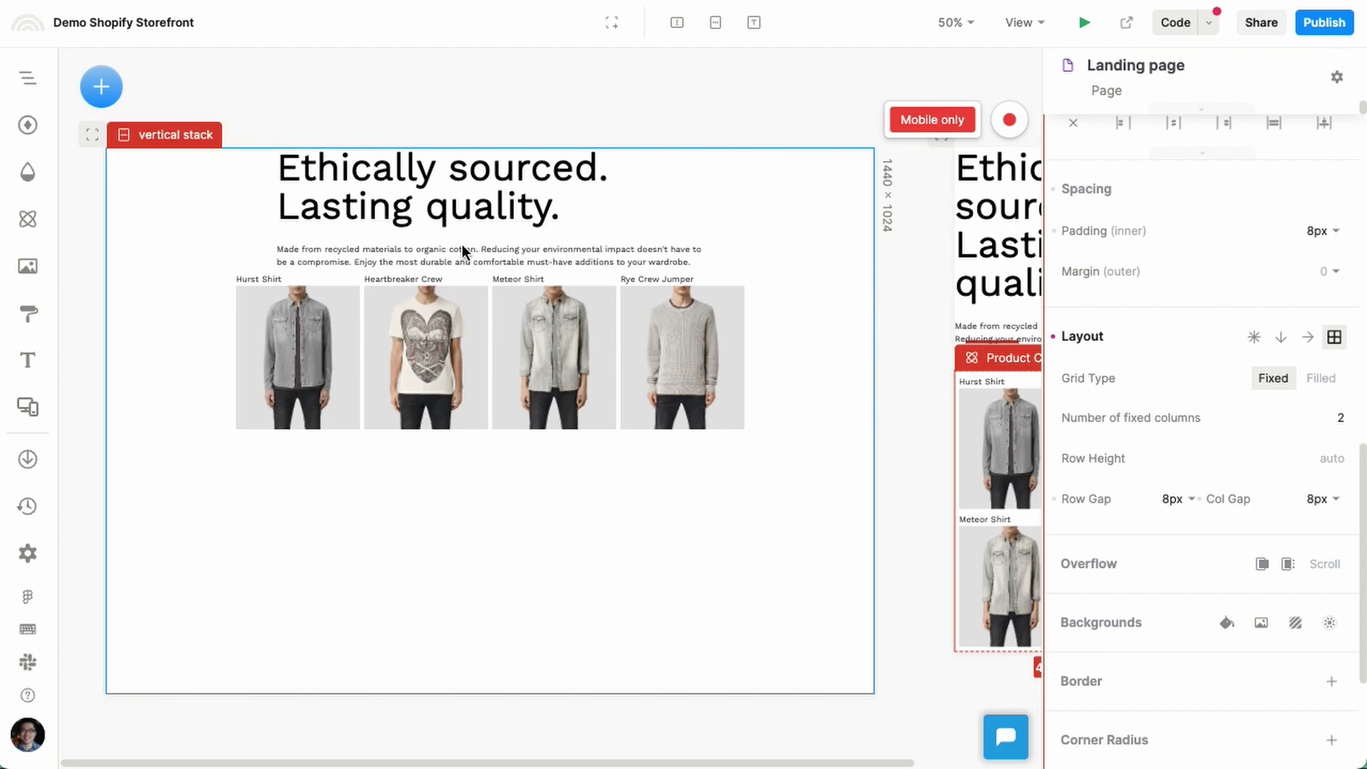
Step: Insert a new vertical stack below the product grid
left_click(461, 228)
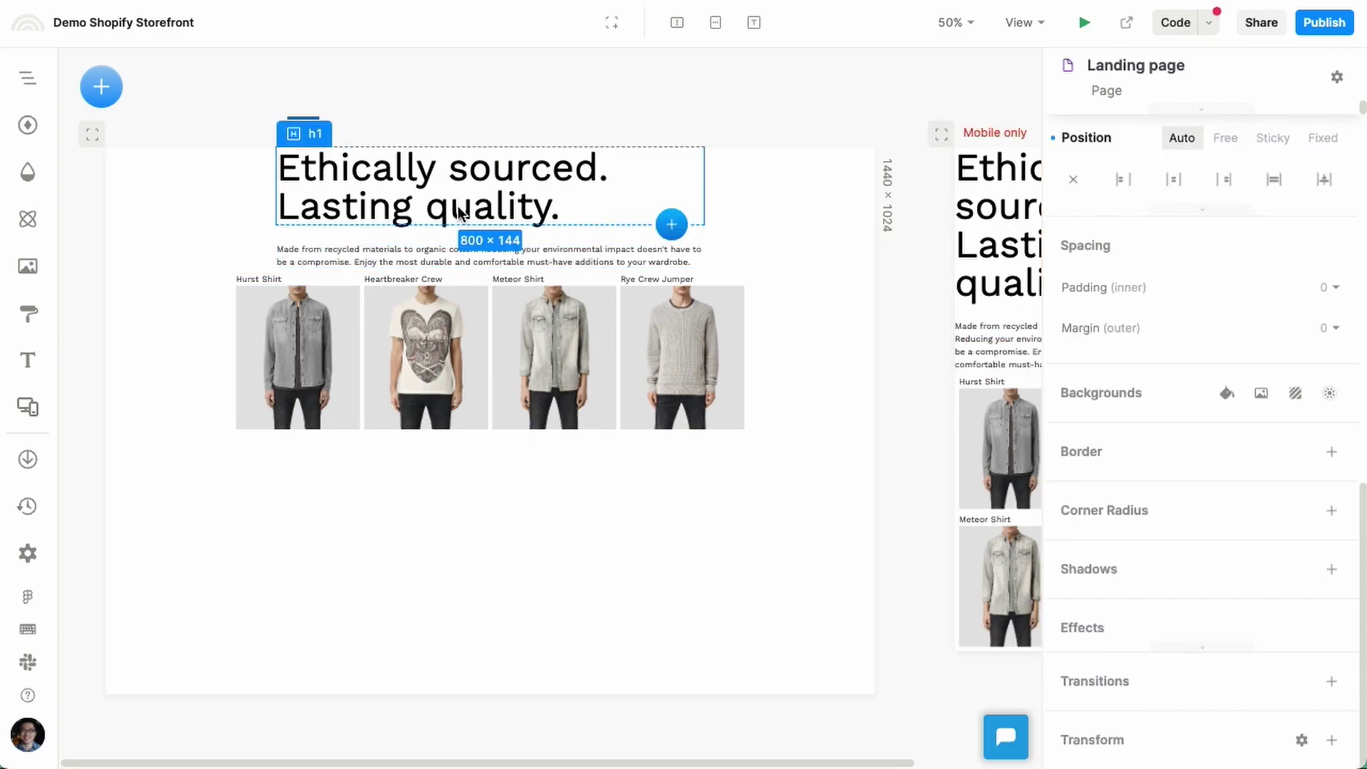
left_click(456, 257)
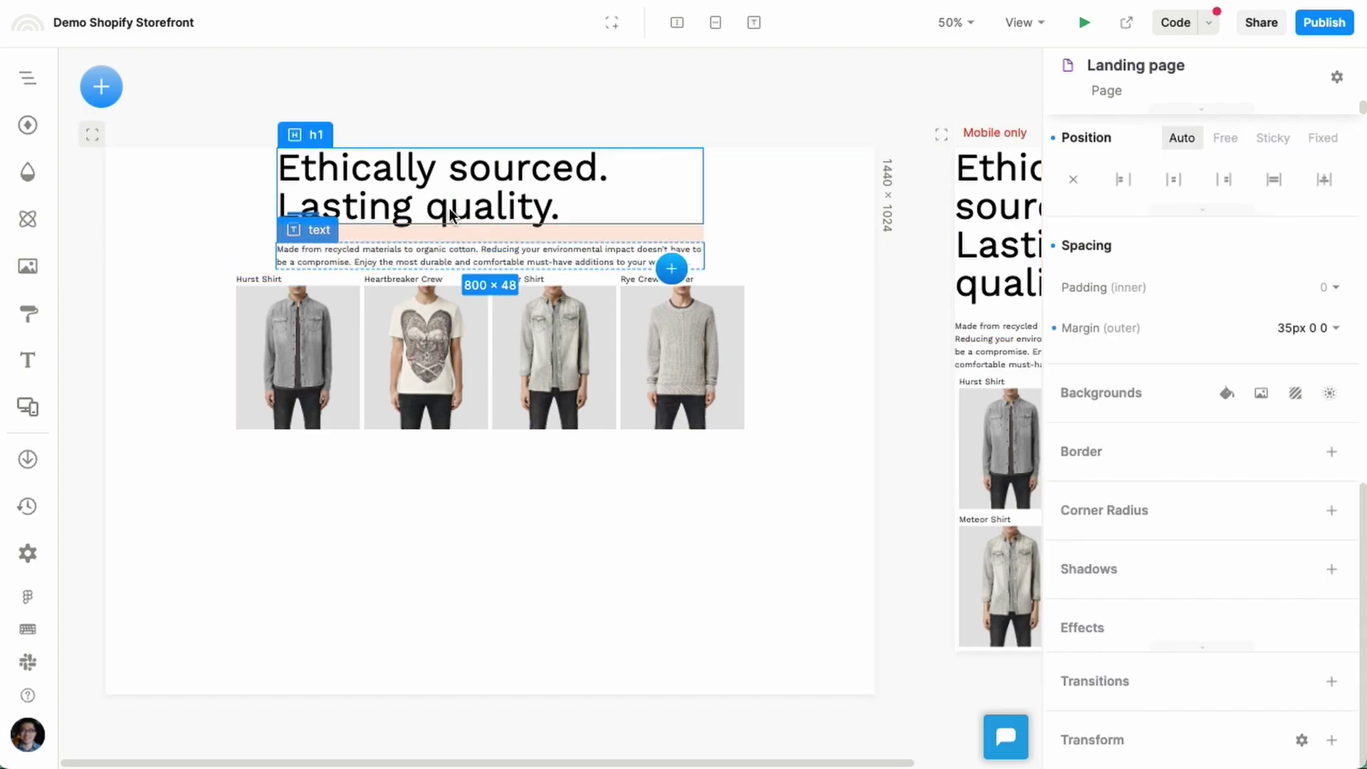
left_click(449, 207)
left_click(381, 553)
left_click(101, 99)
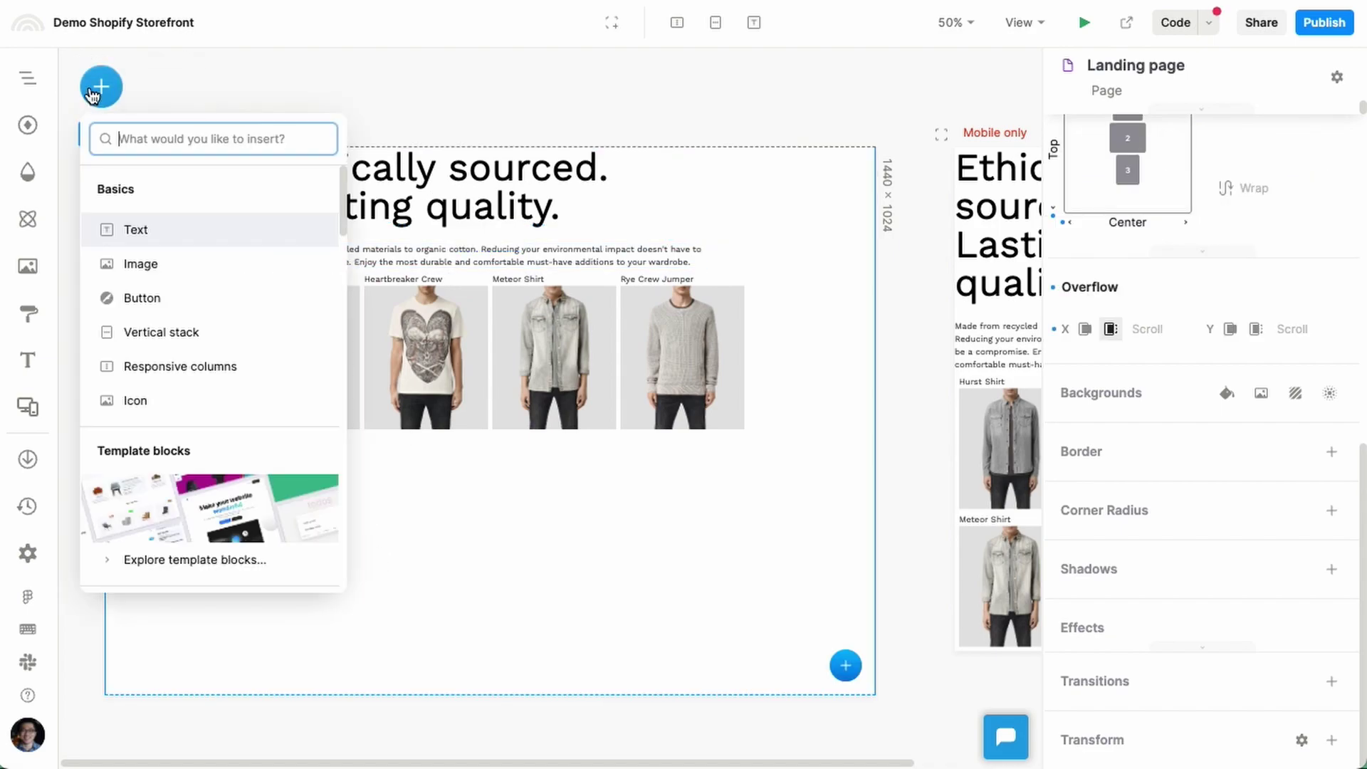
left_click(156, 338)
left_click_drag(156, 338, 451, 549)
Step: Move the heading, body copy and Product Collection into the new stack in that order
left_click_drag(437, 185, 447, 456)
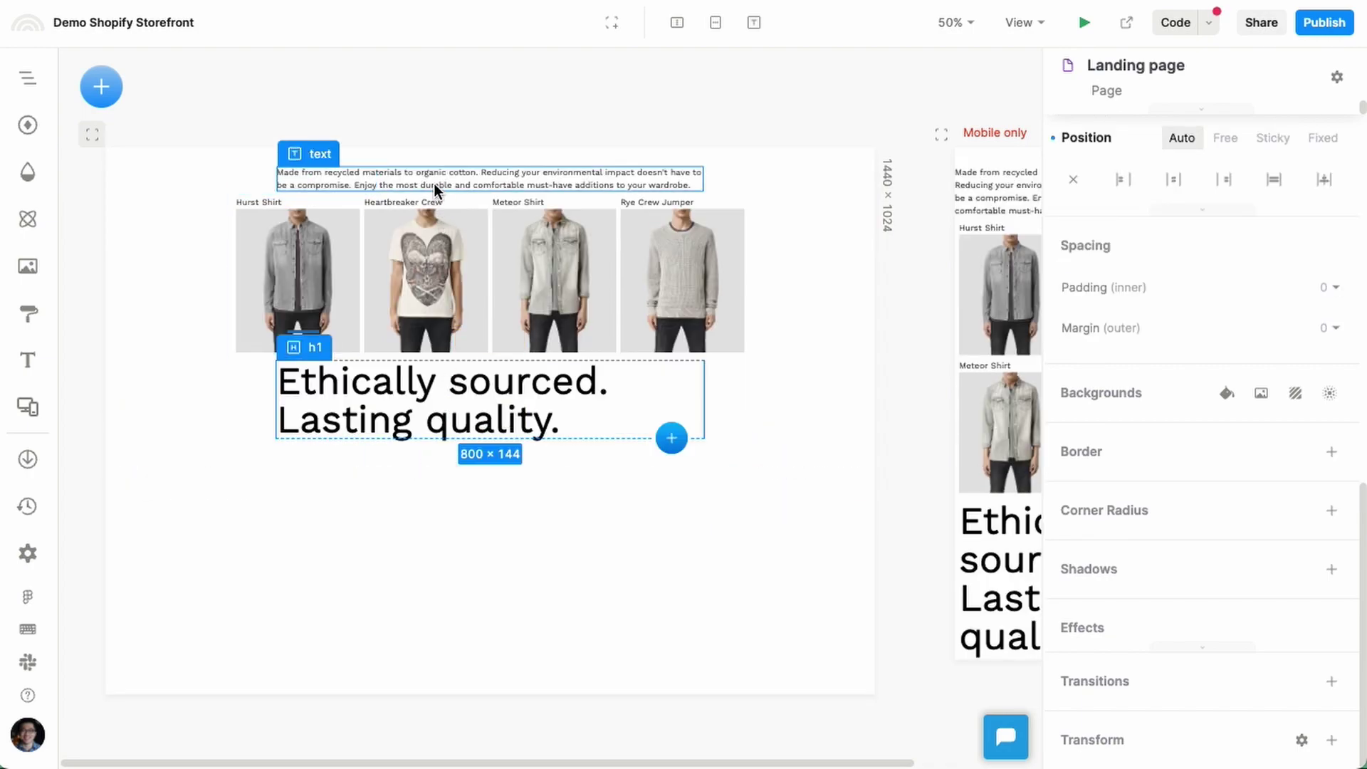
left_click_drag(434, 186, 458, 416)
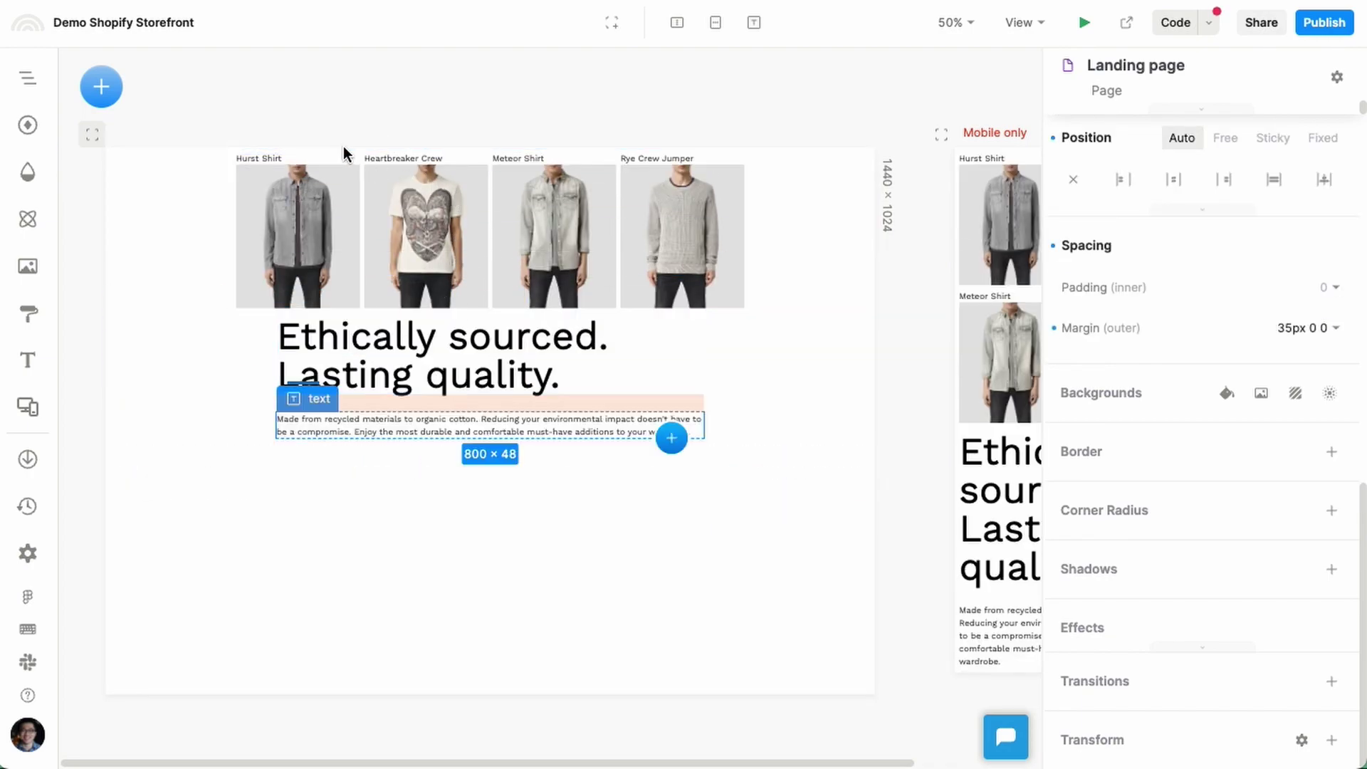
left_click_drag(343, 154, 425, 429)
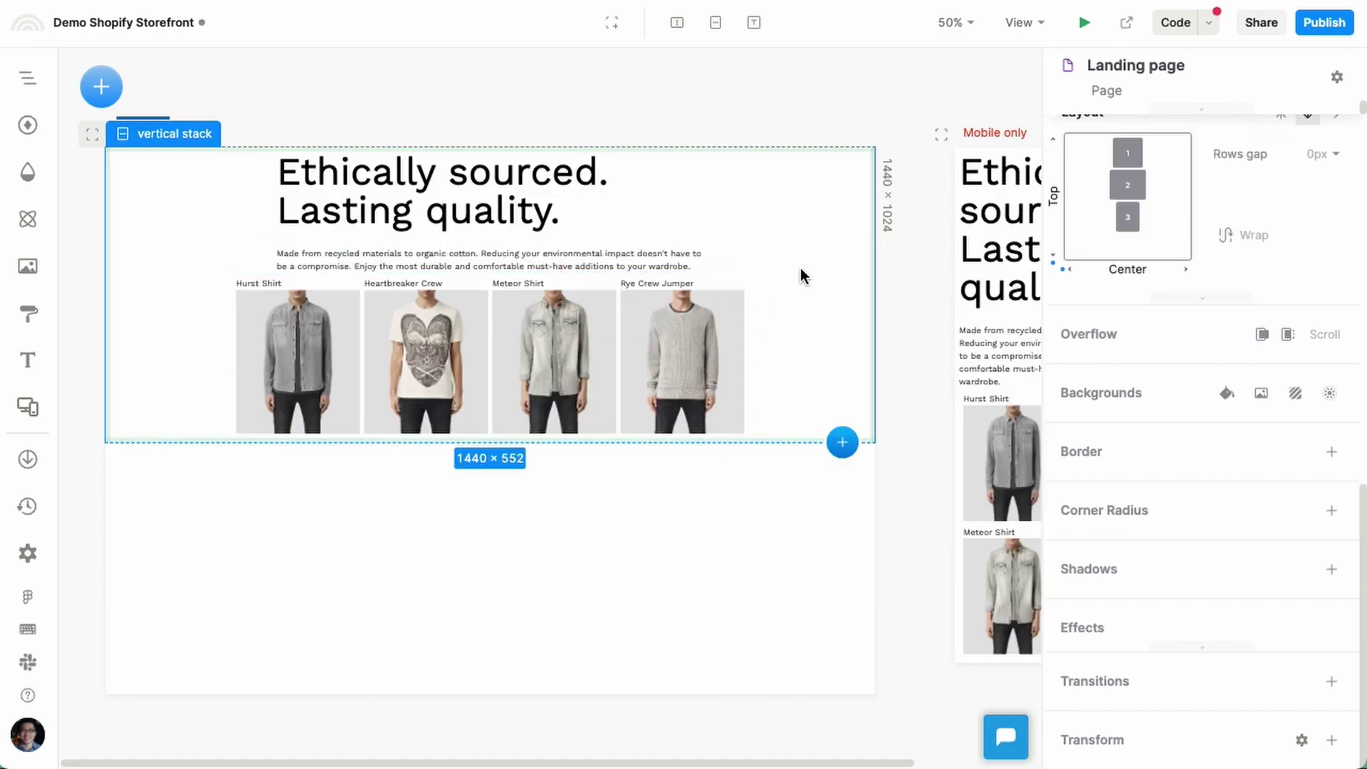
Step: Space the product grid below the paragraph, stretch it full width, and narrow the stack to 1128 × 642
left_click(713, 273)
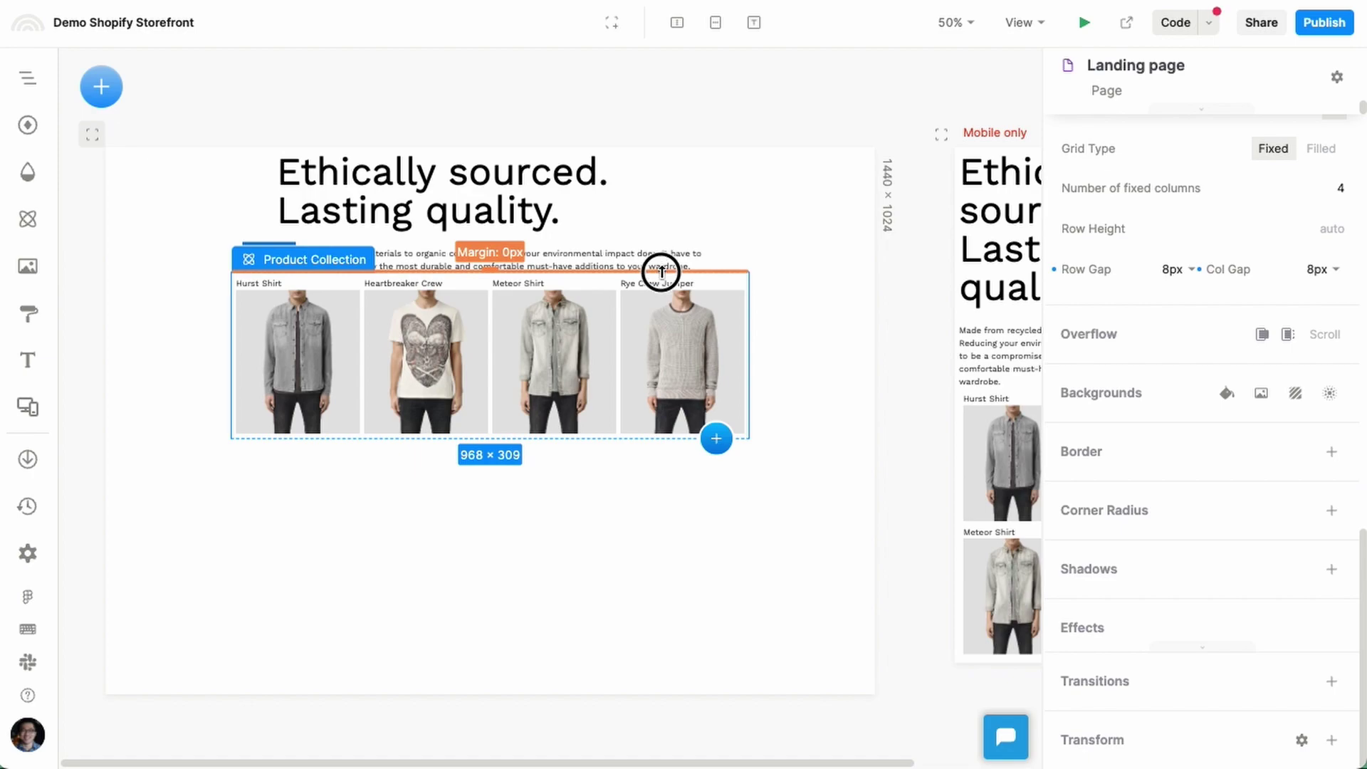
left_click_drag(662, 273, 659, 299)
left_click(854, 303)
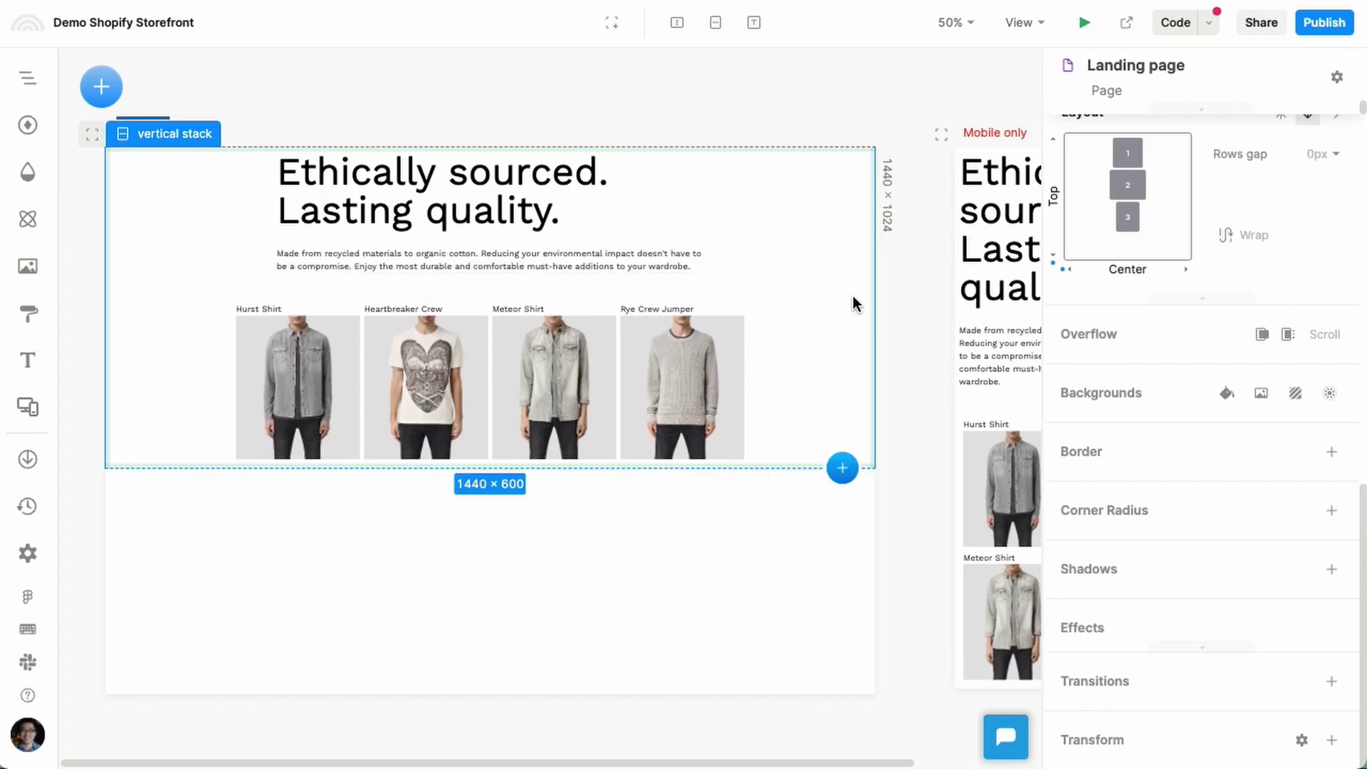
left_click(733, 308)
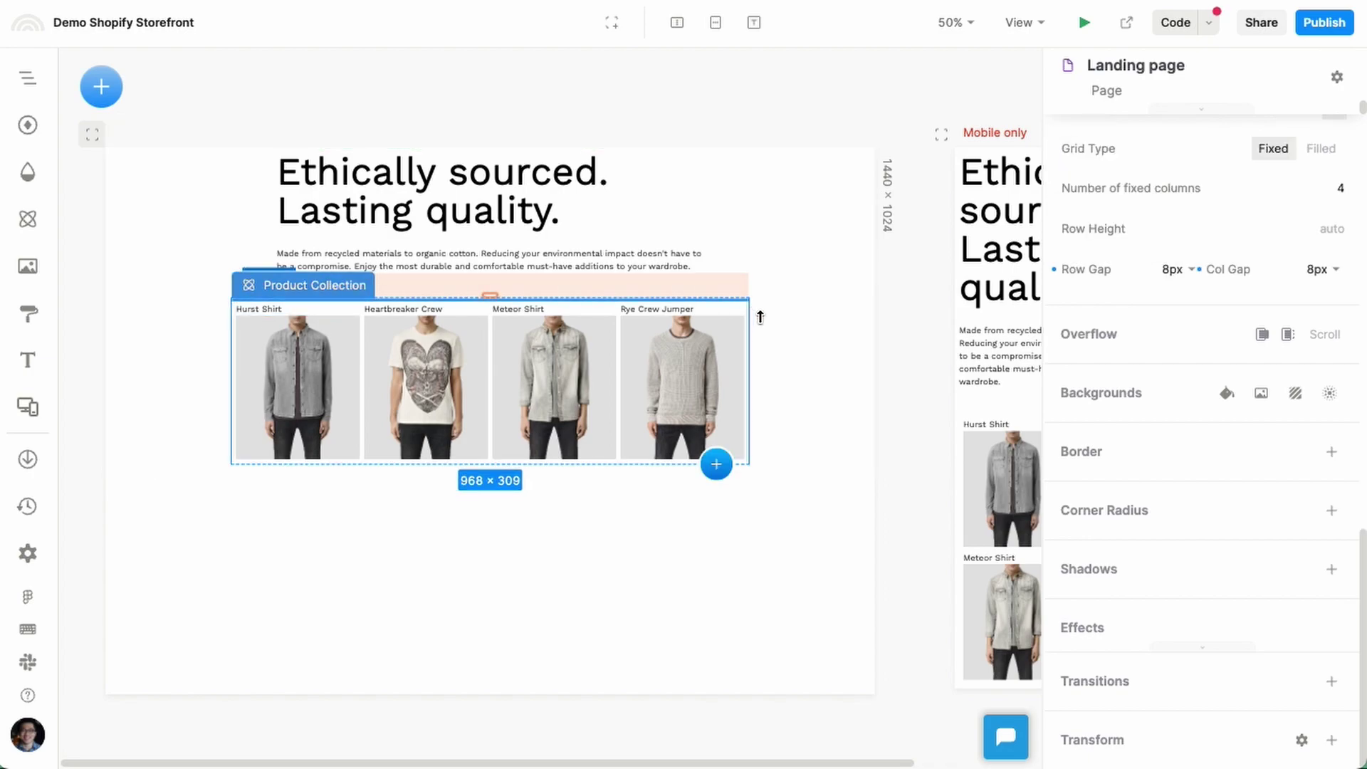
double_click(751, 320)
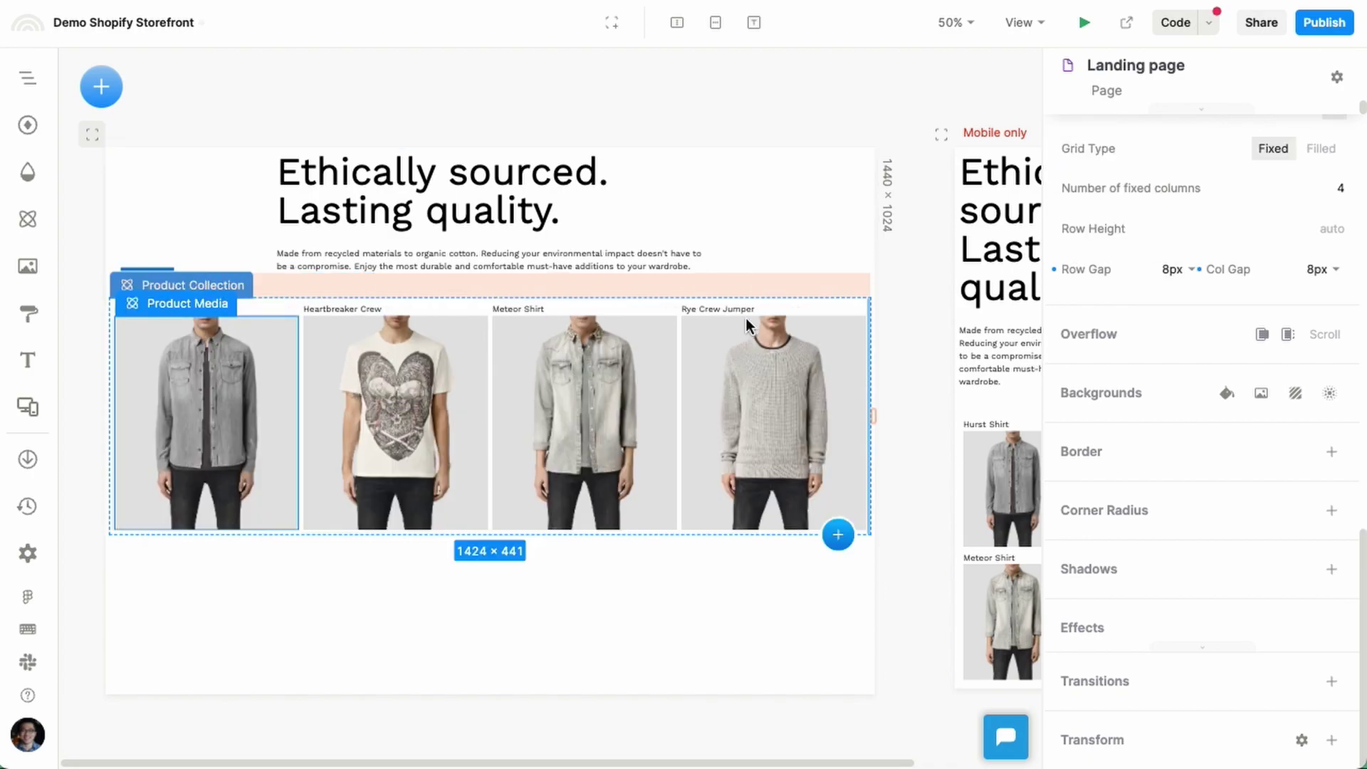
left_click(828, 243)
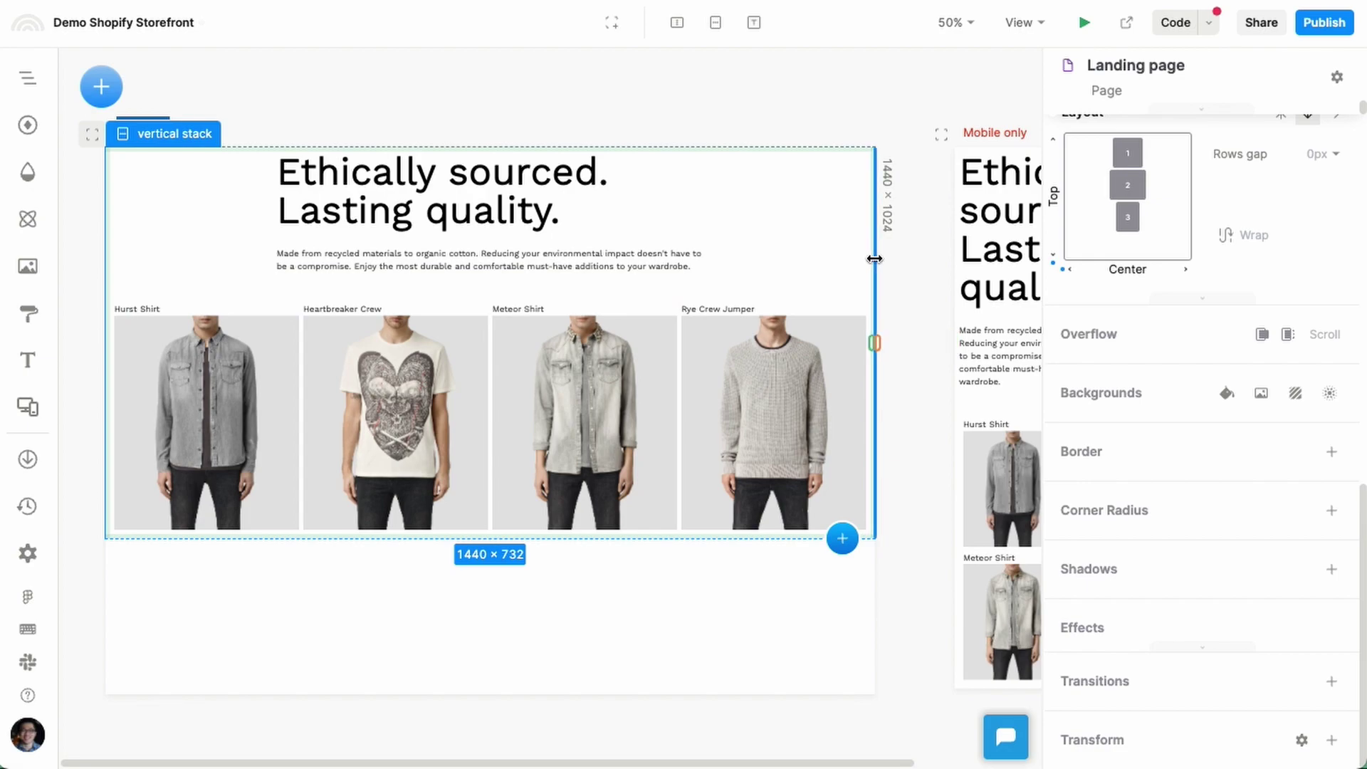
left_click_drag(873, 256, 708, 288)
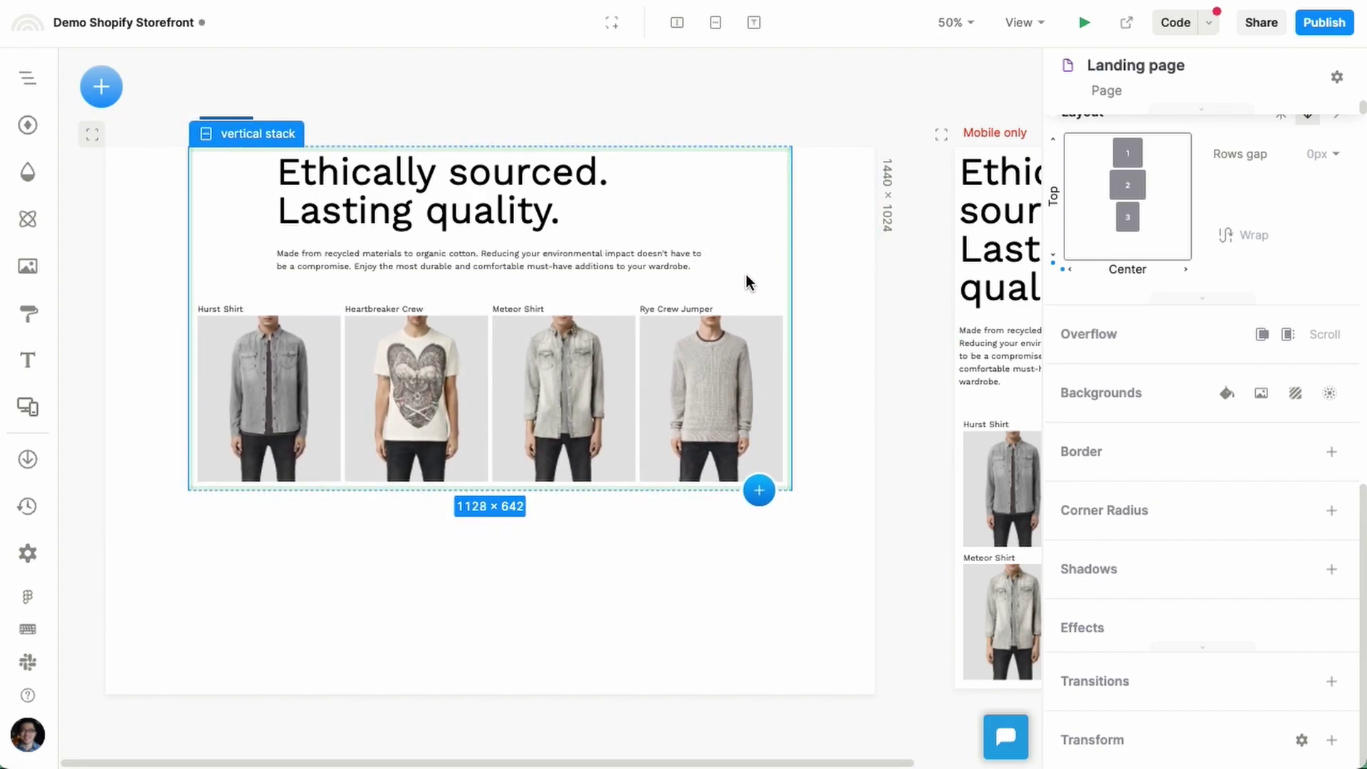
Step: Left-align the stack's contents, narrow the heading, and narrow the paragraph to 638 px
left_click(1079, 164)
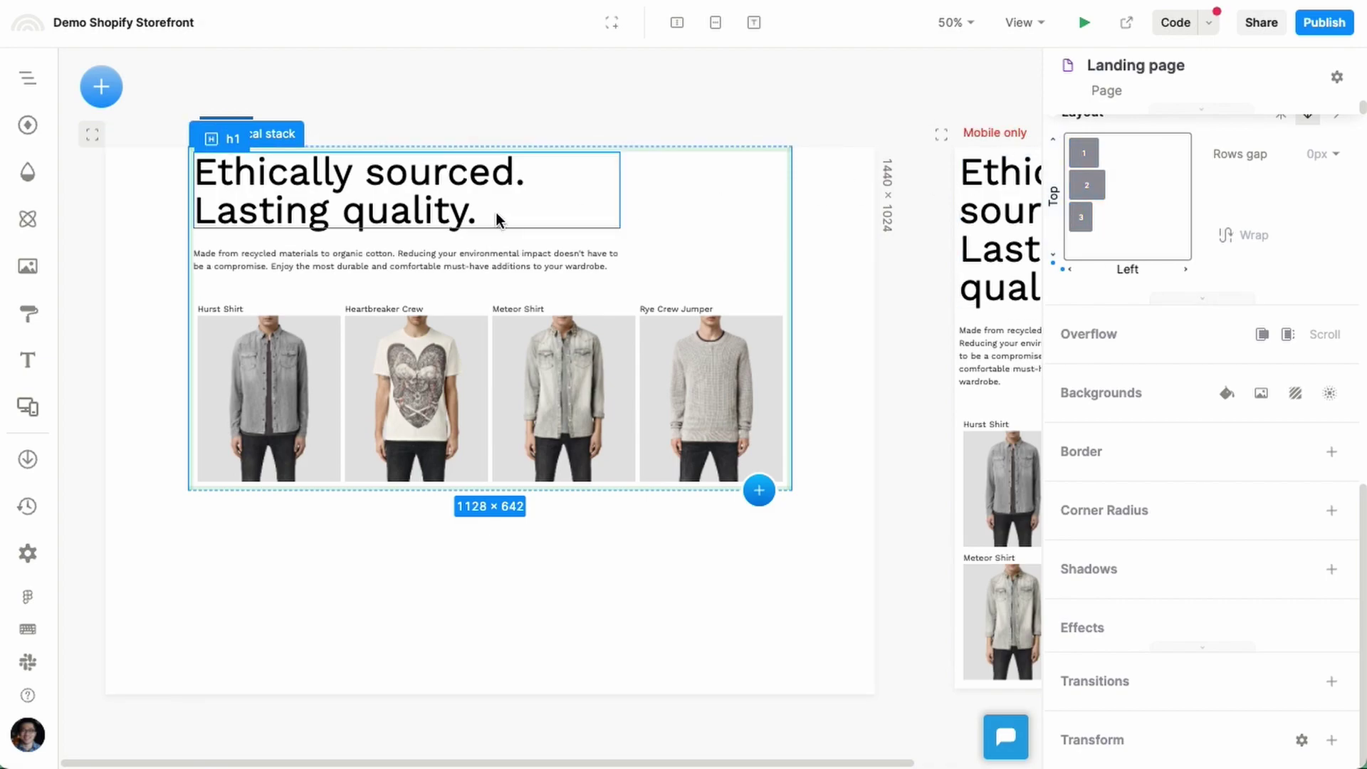
left_click(566, 214)
left_click_drag(620, 199, 537, 208)
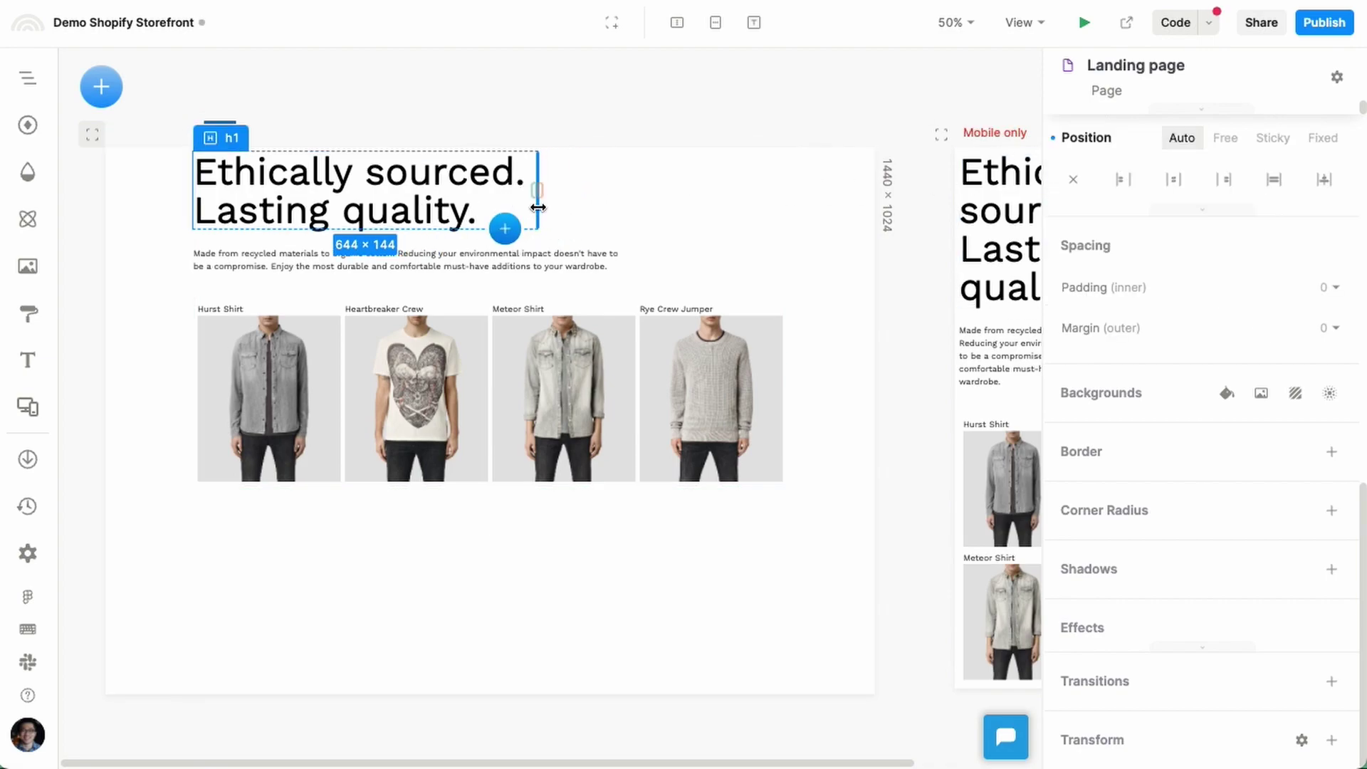
left_click(562, 262)
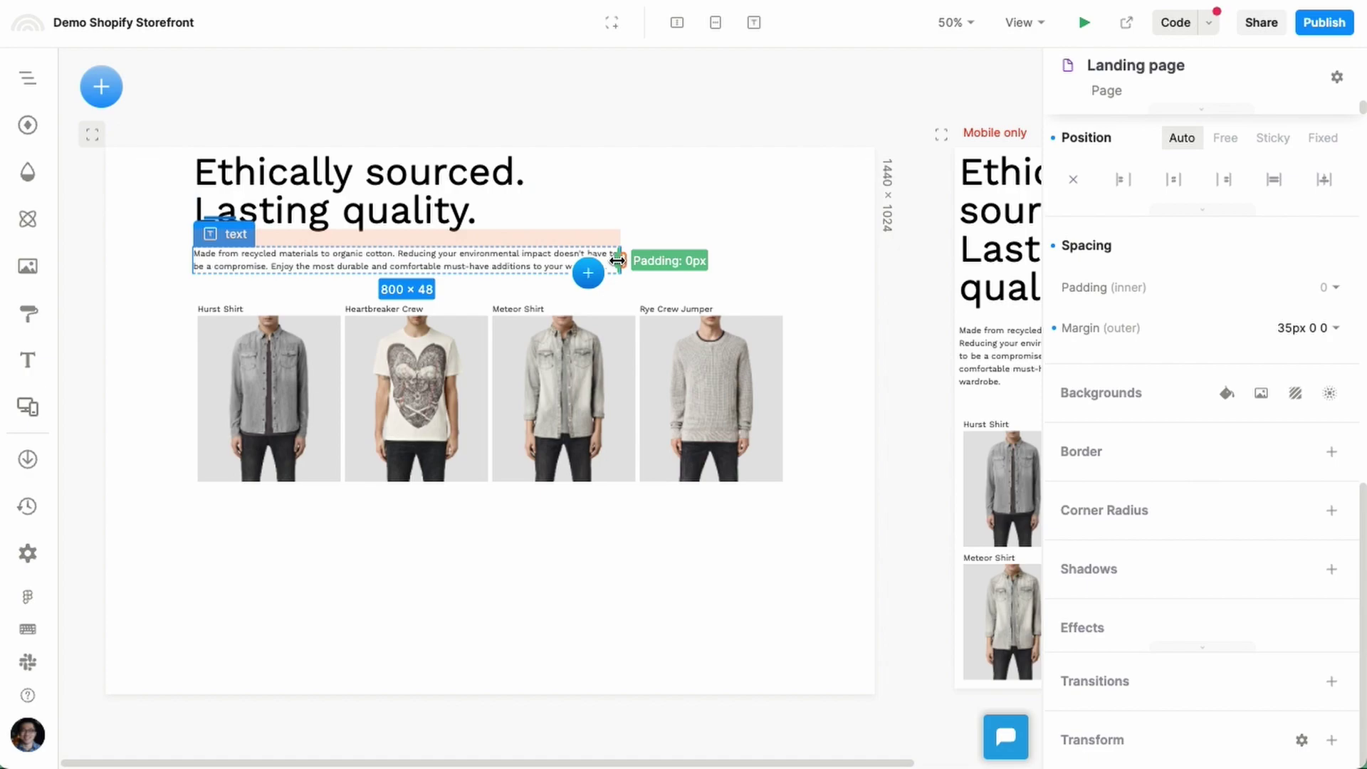
left_click_drag(617, 260, 530, 258)
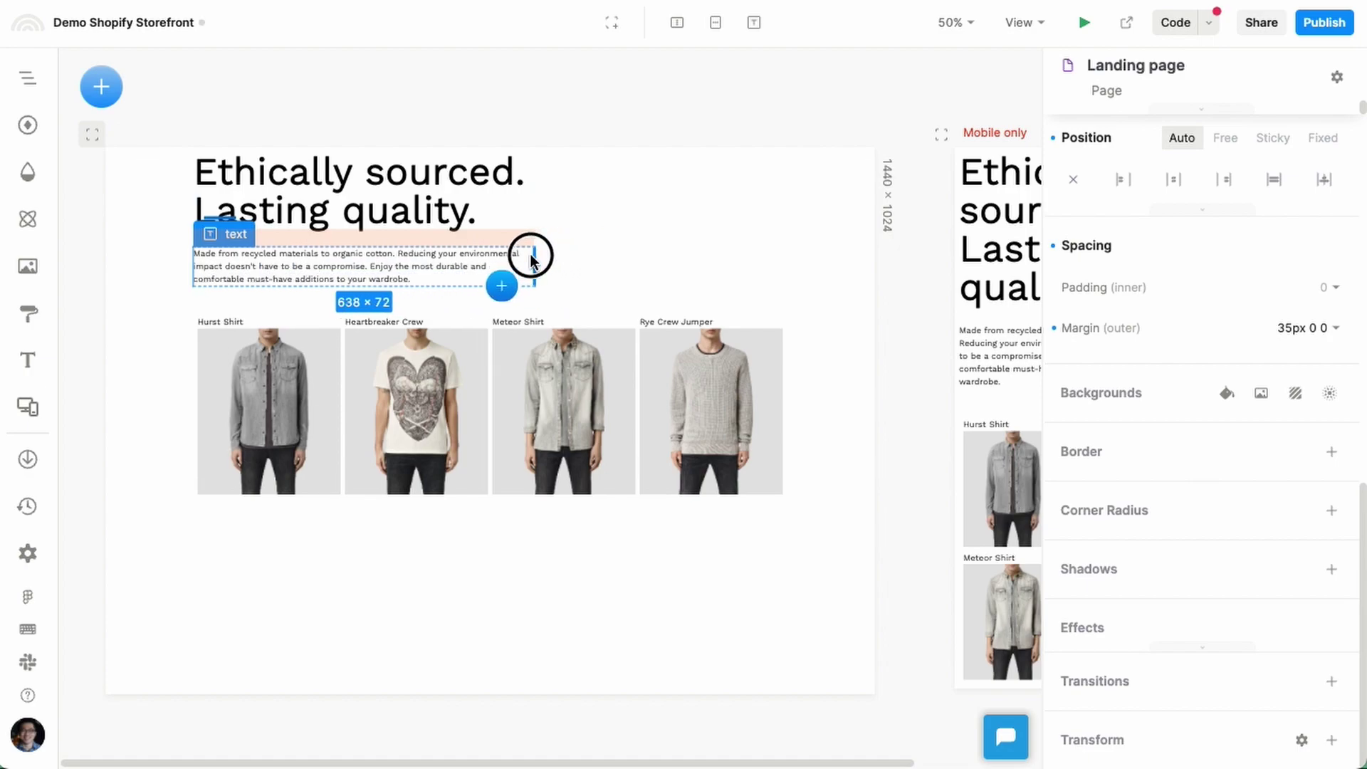
left_click(700, 255)
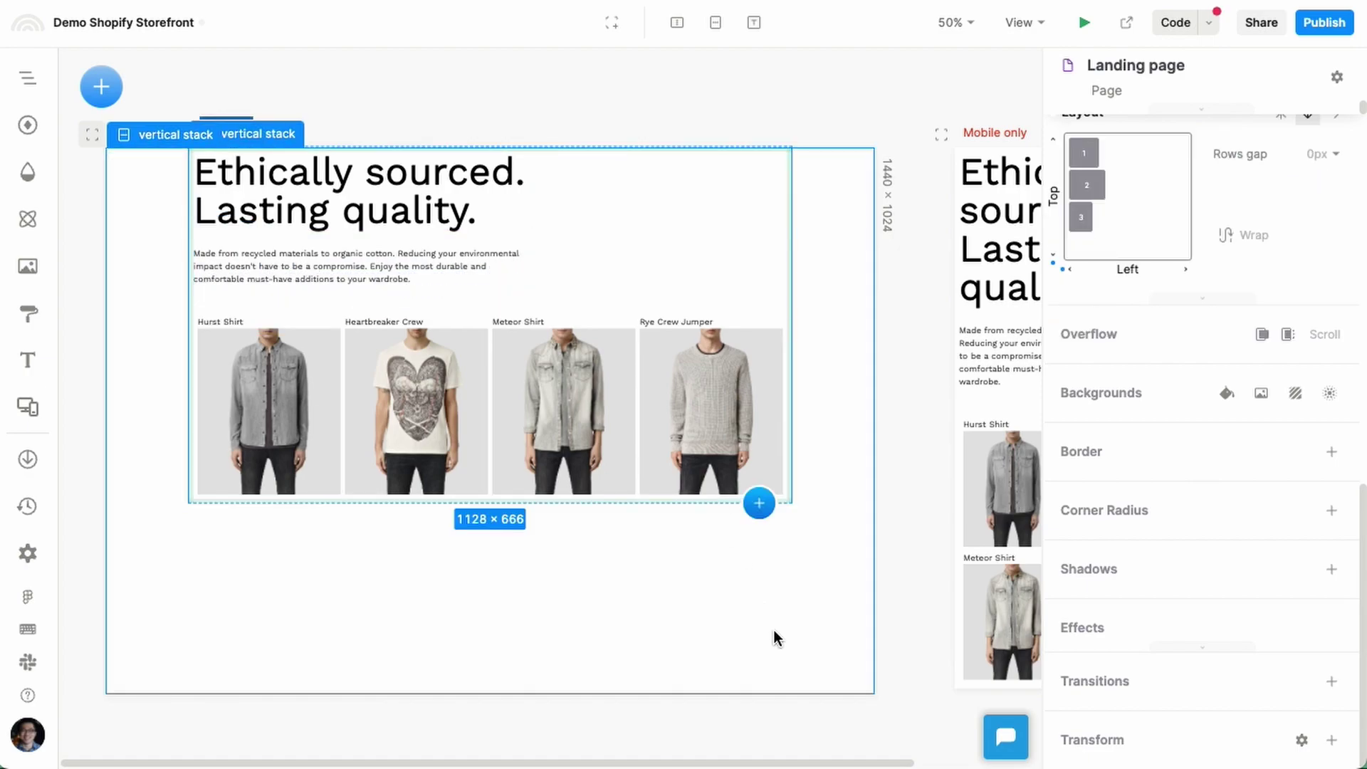
scroll(774, 630, "right", 2)
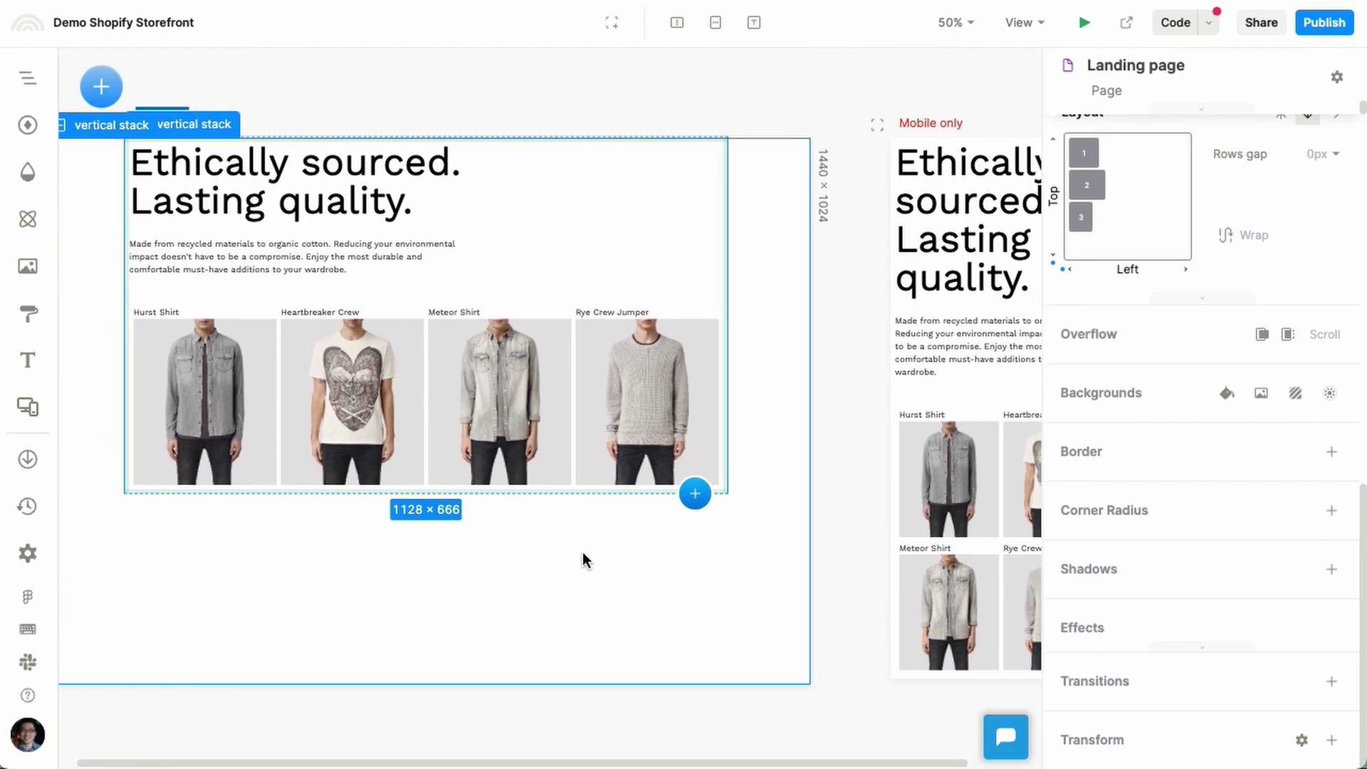
key("super+0")
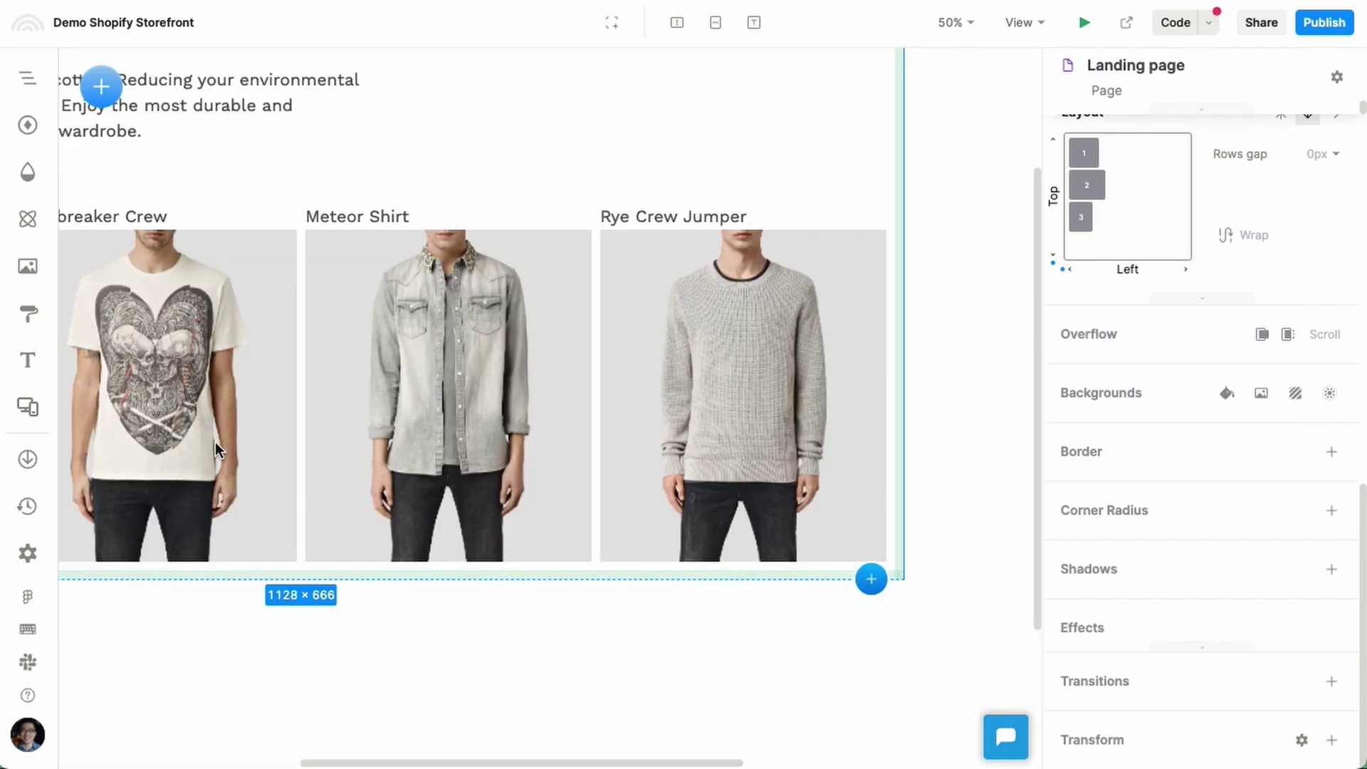
scroll(563, 342, "left", 6)
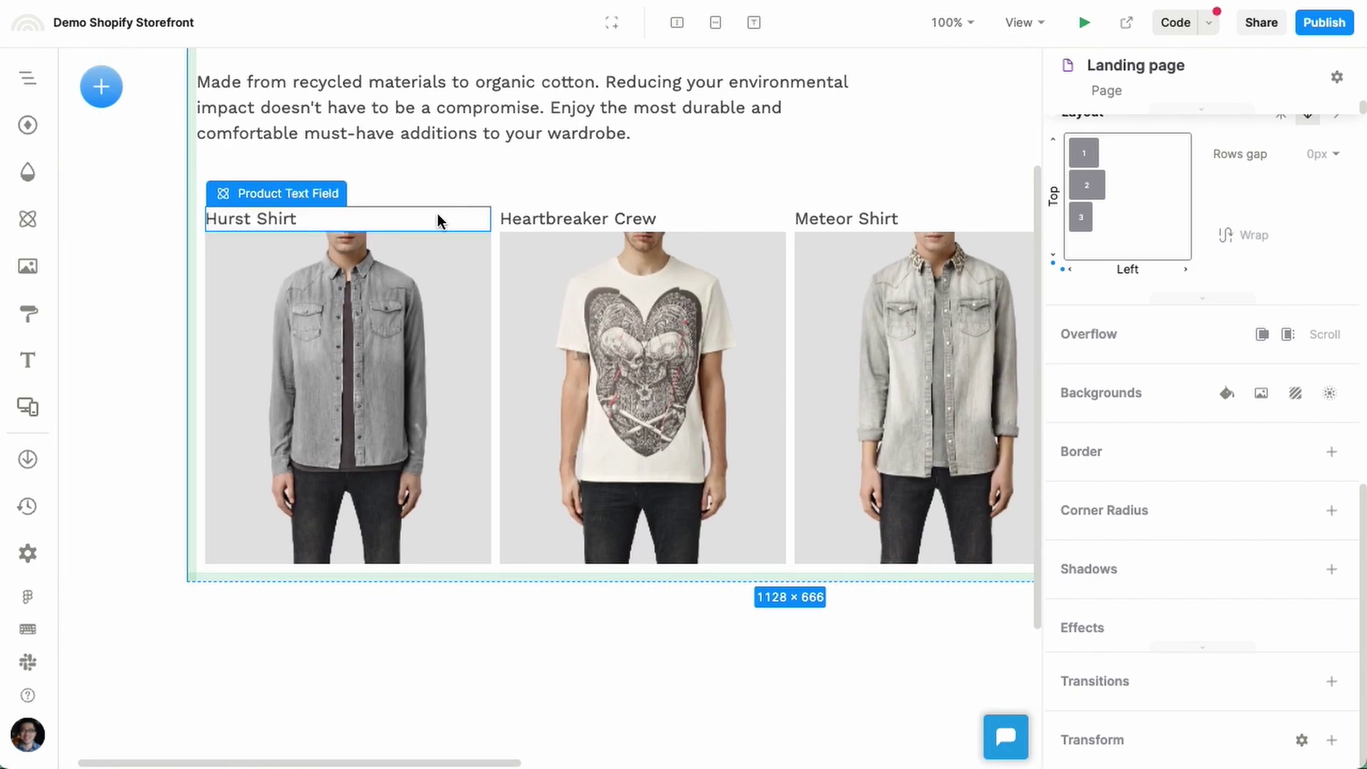
left_click(438, 217)
mouse_move(429, 231)
left_mouse_down()
mouse_move(424, 275)
mouse_move(432, 223)
mouse_move(424, 263)
mouse_move(417, 214)
left_mouse_up()
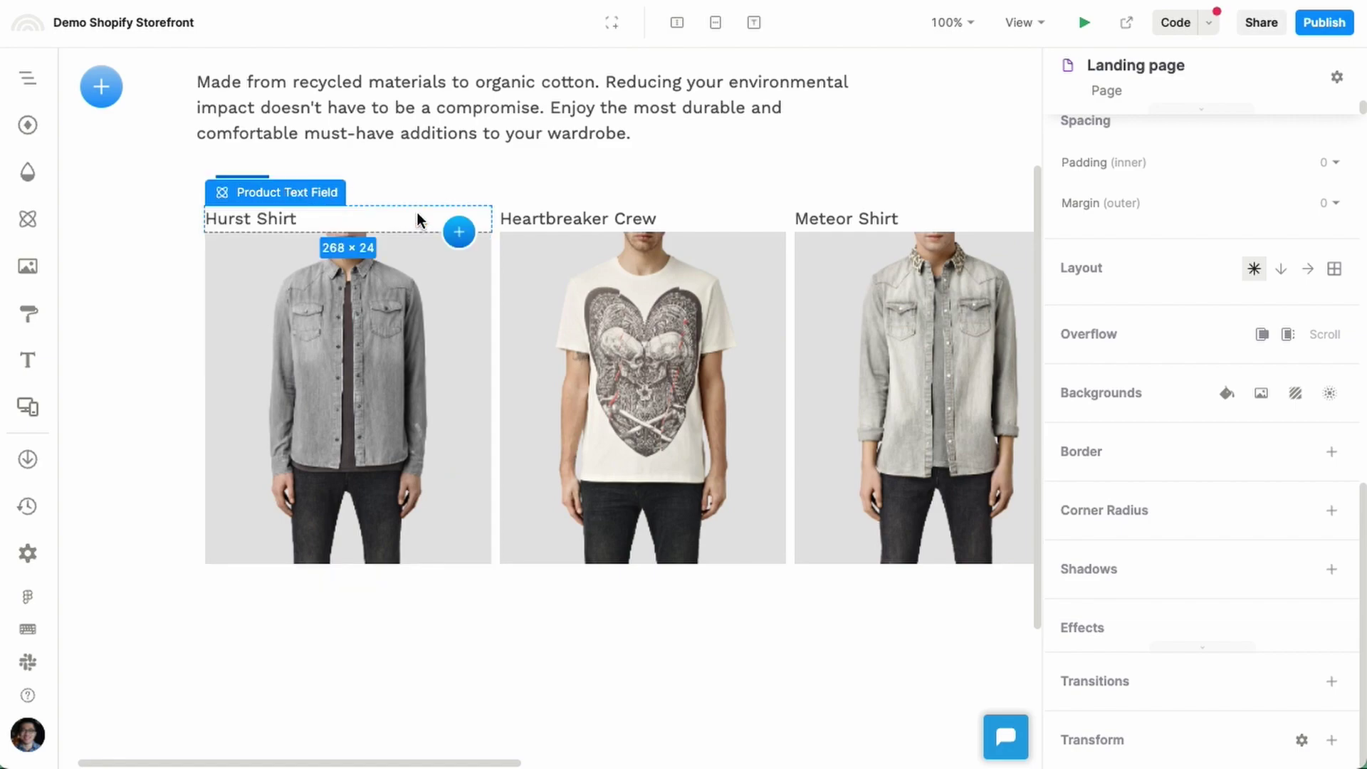
left_click(422, 268)
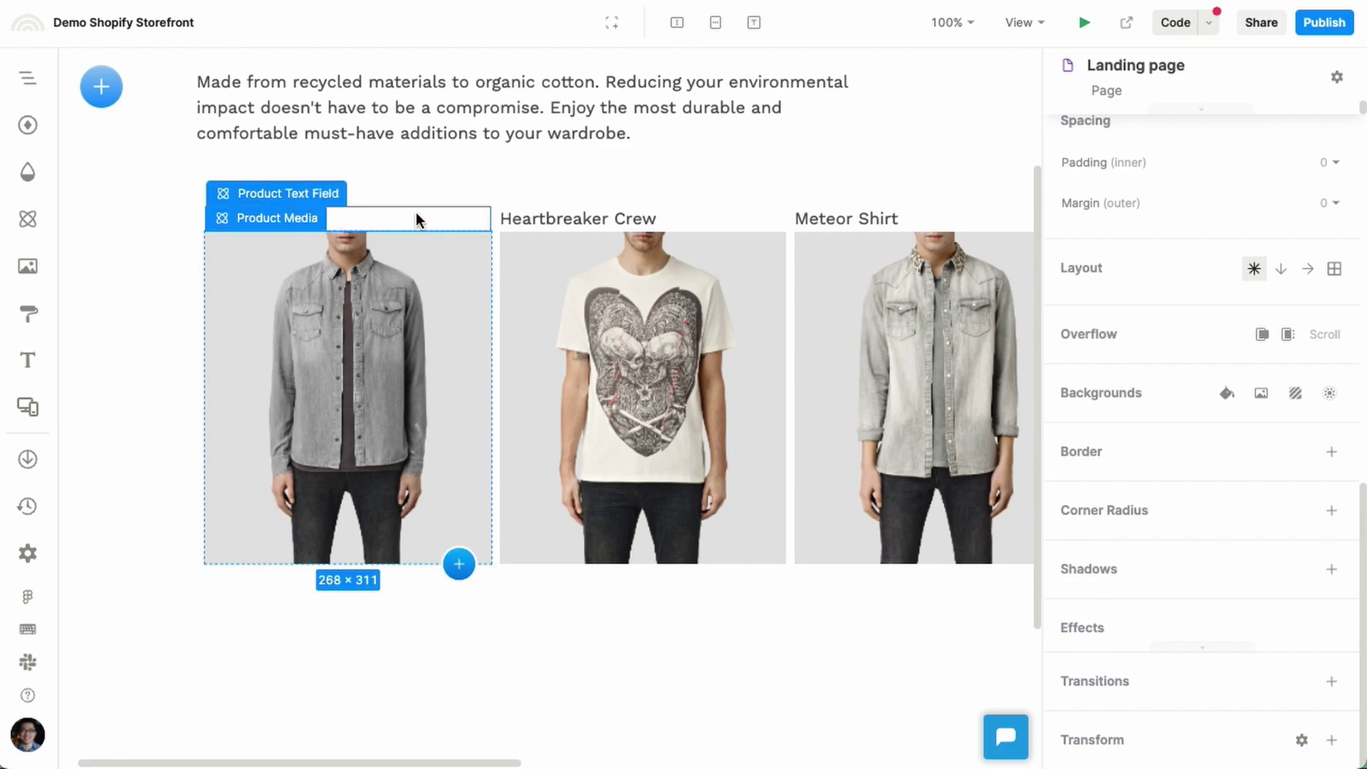
left_click(416, 213)
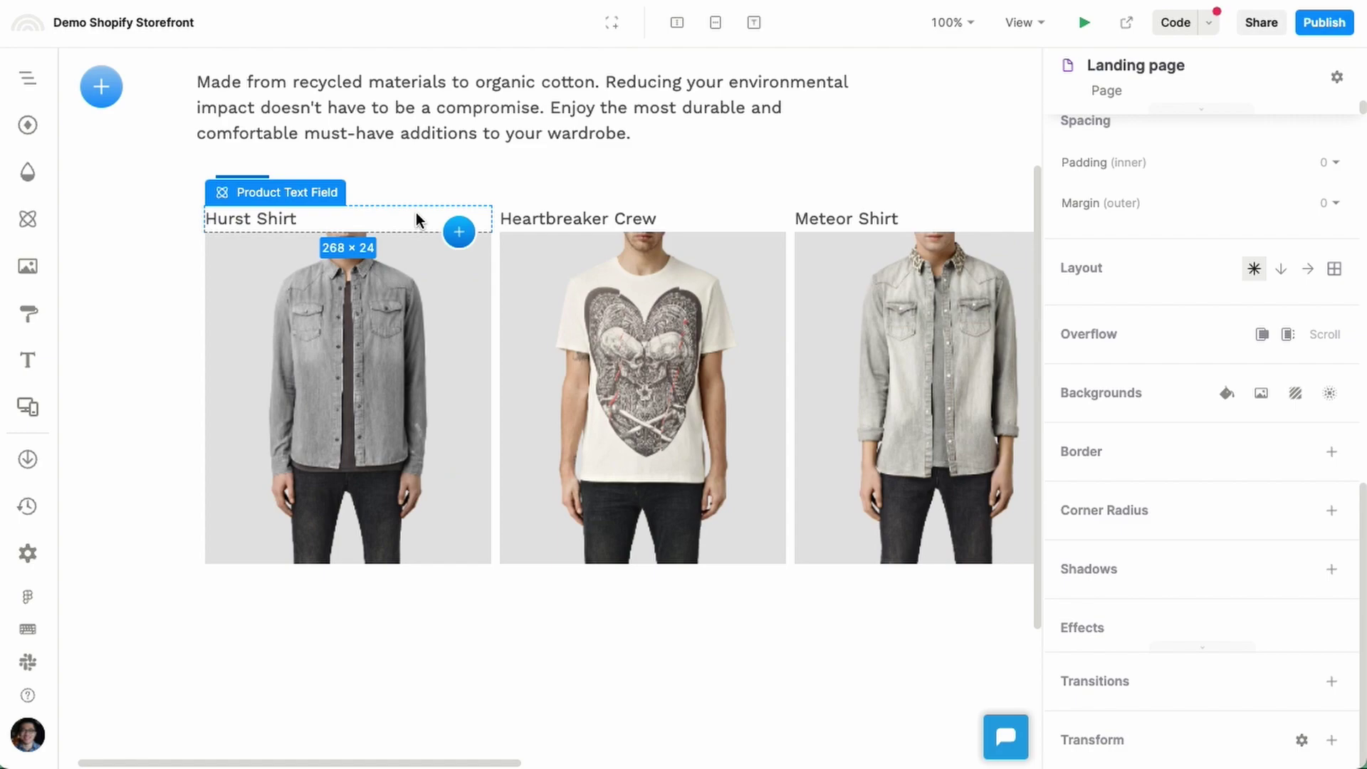
Step: Move the product name below the product image, switching its field to description and back to name
left_click_drag(416, 213, 409, 507)
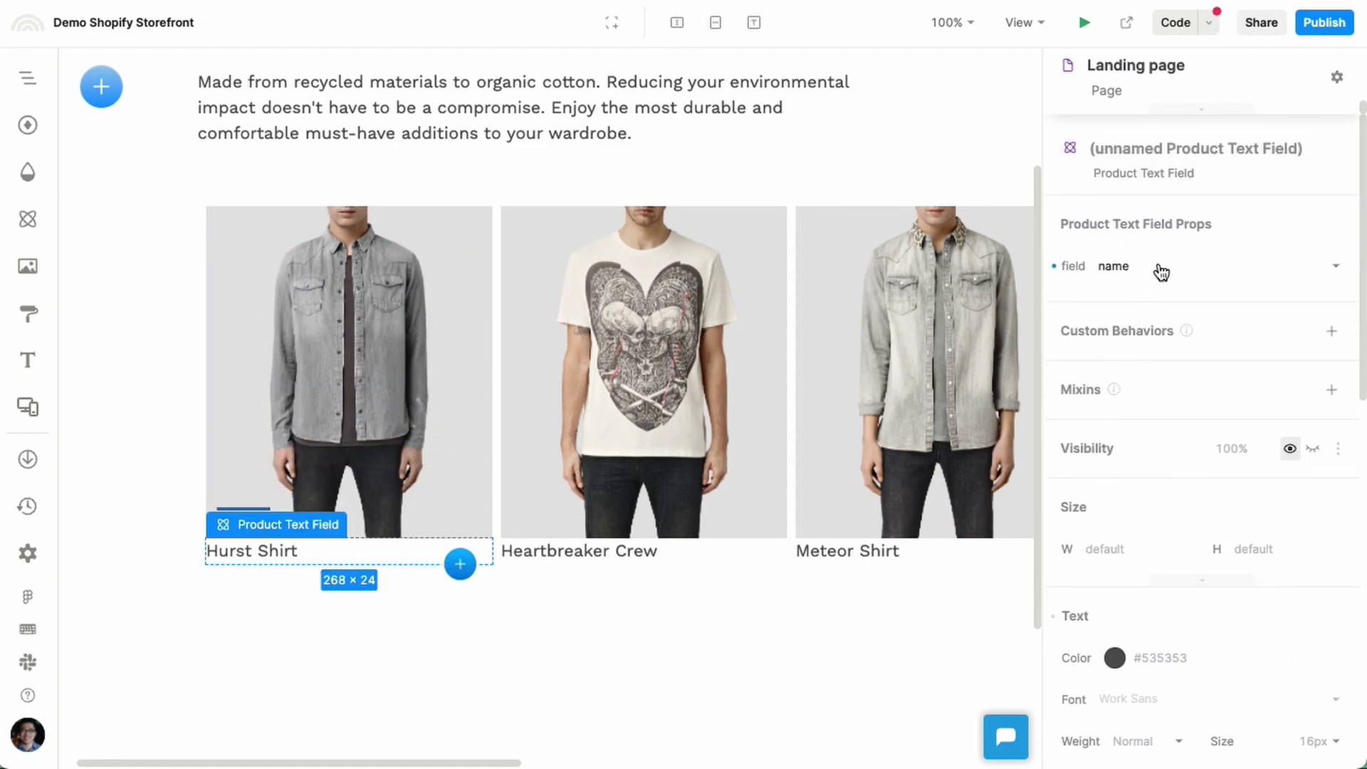
left_click(1159, 269)
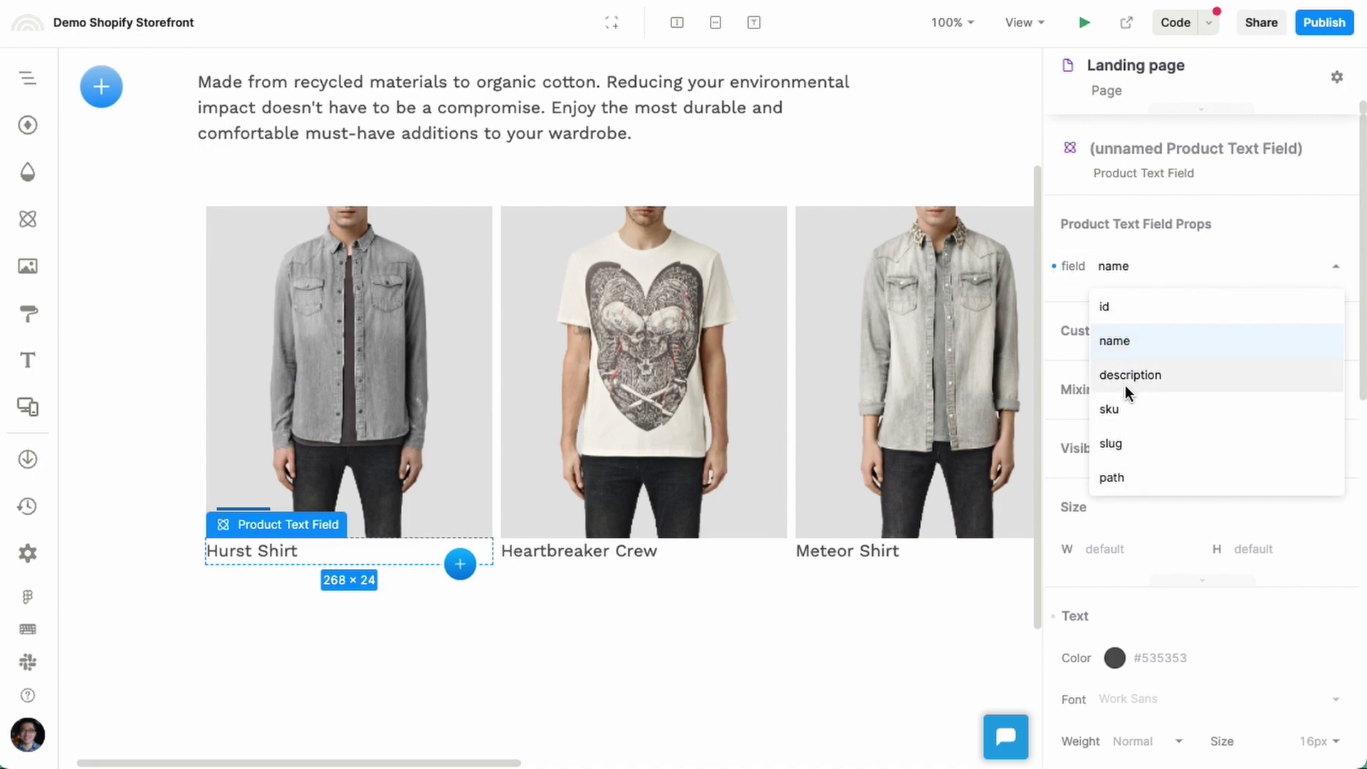
left_click(1125, 384)
left_click(1134, 273)
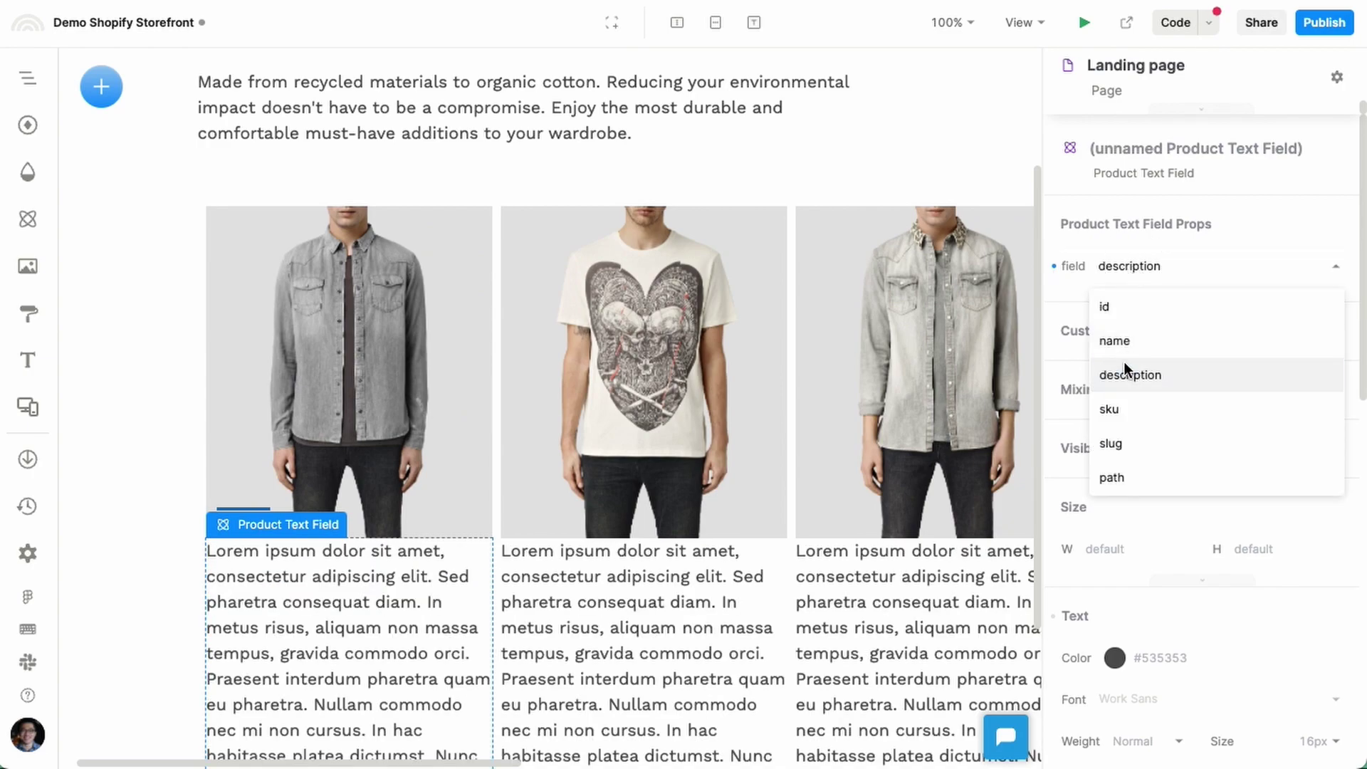
left_click(1124, 339)
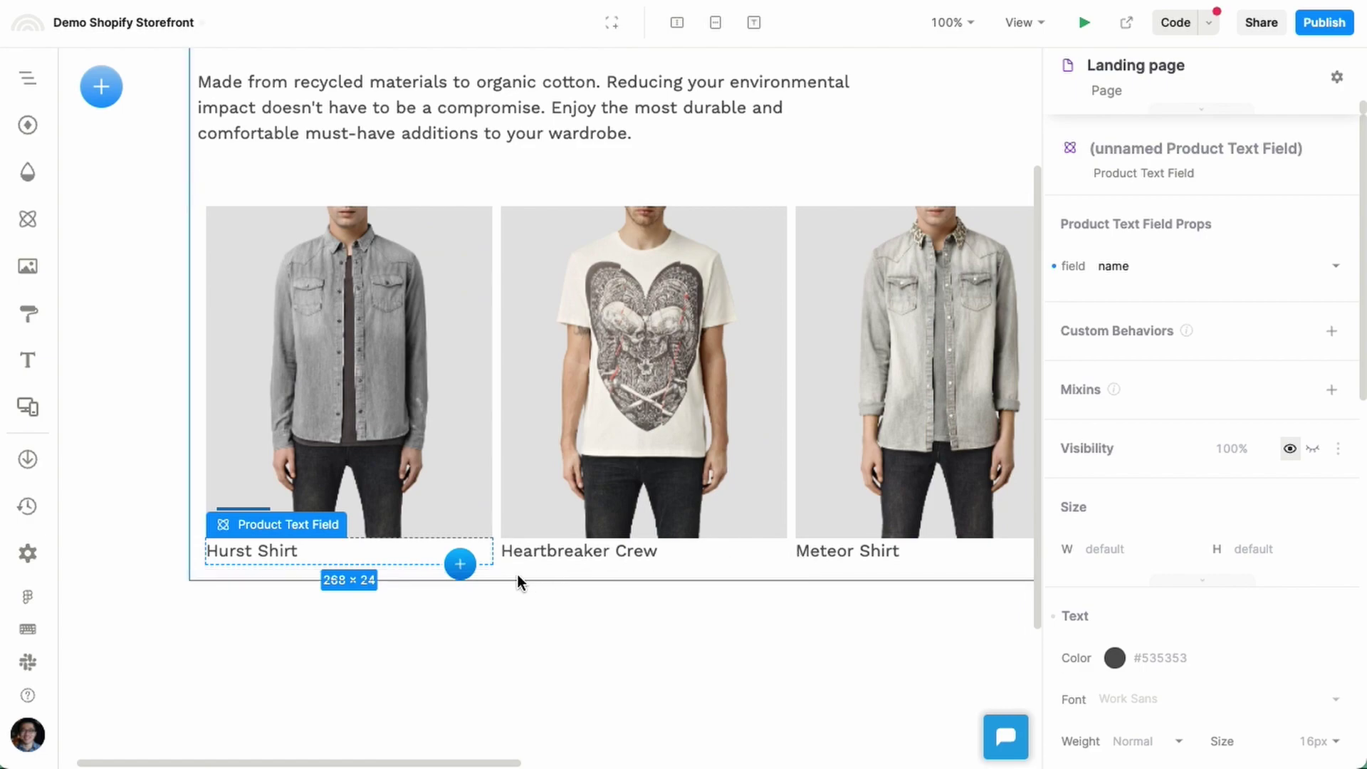
scroll(490, 573, "right", 5)
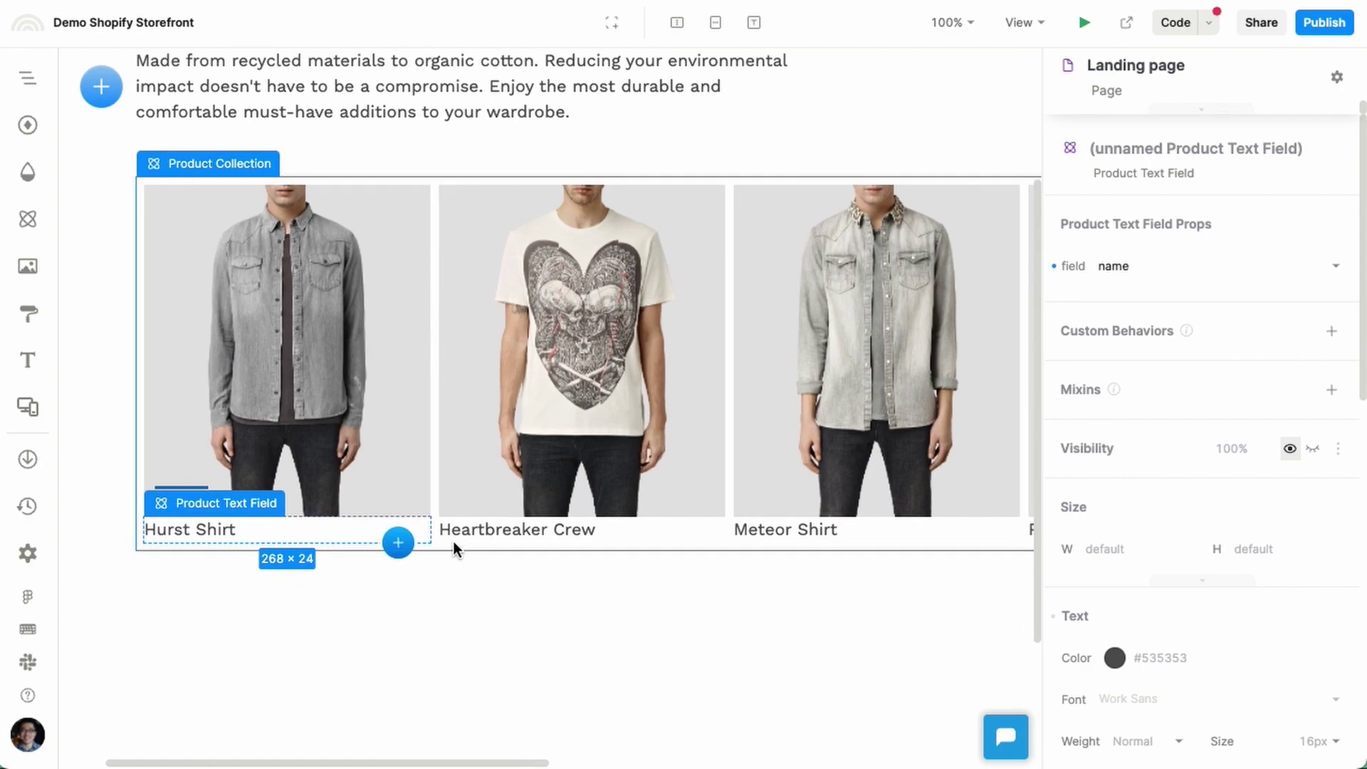
scroll(518, 452, "left", 4)
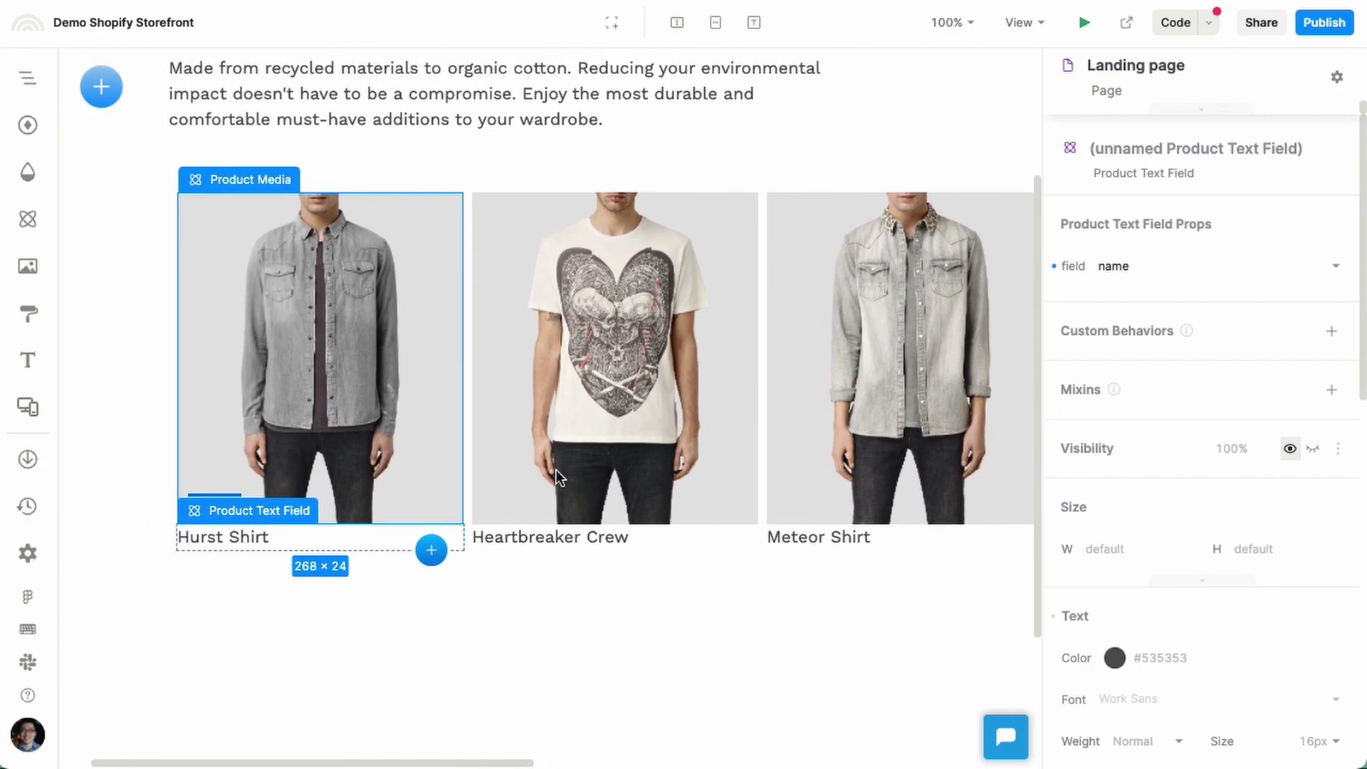
scroll(523, 490, "down", 1)
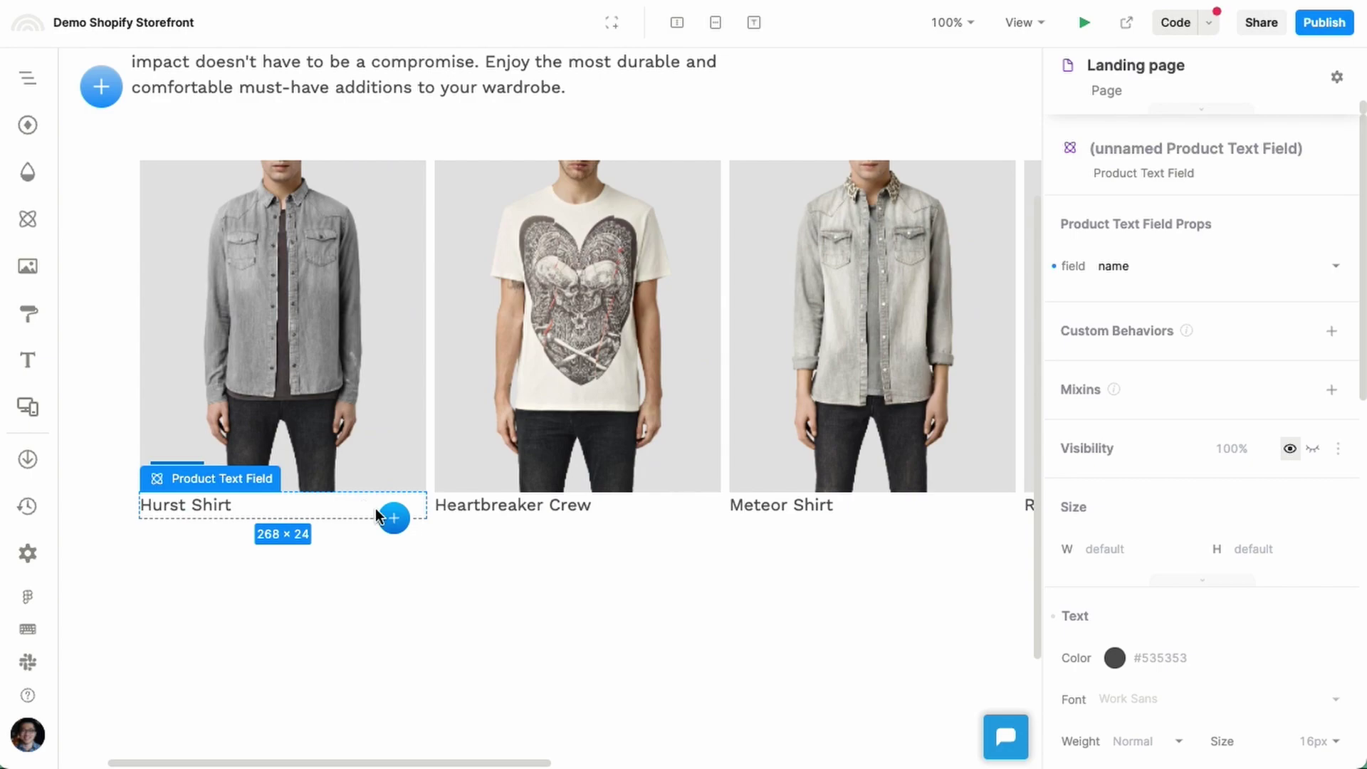
Step: Add the product price below the product name and set its font size to 24px
left_click(390, 520)
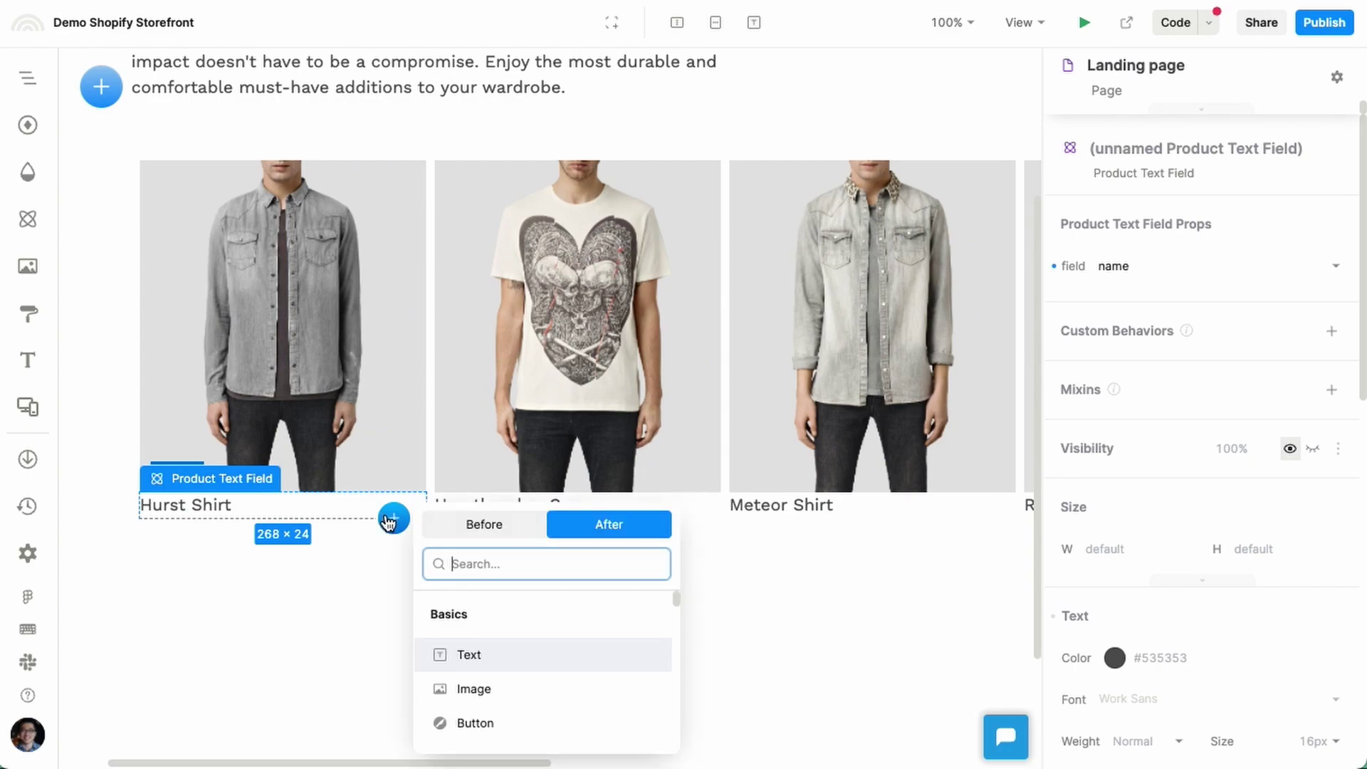
type("produc")
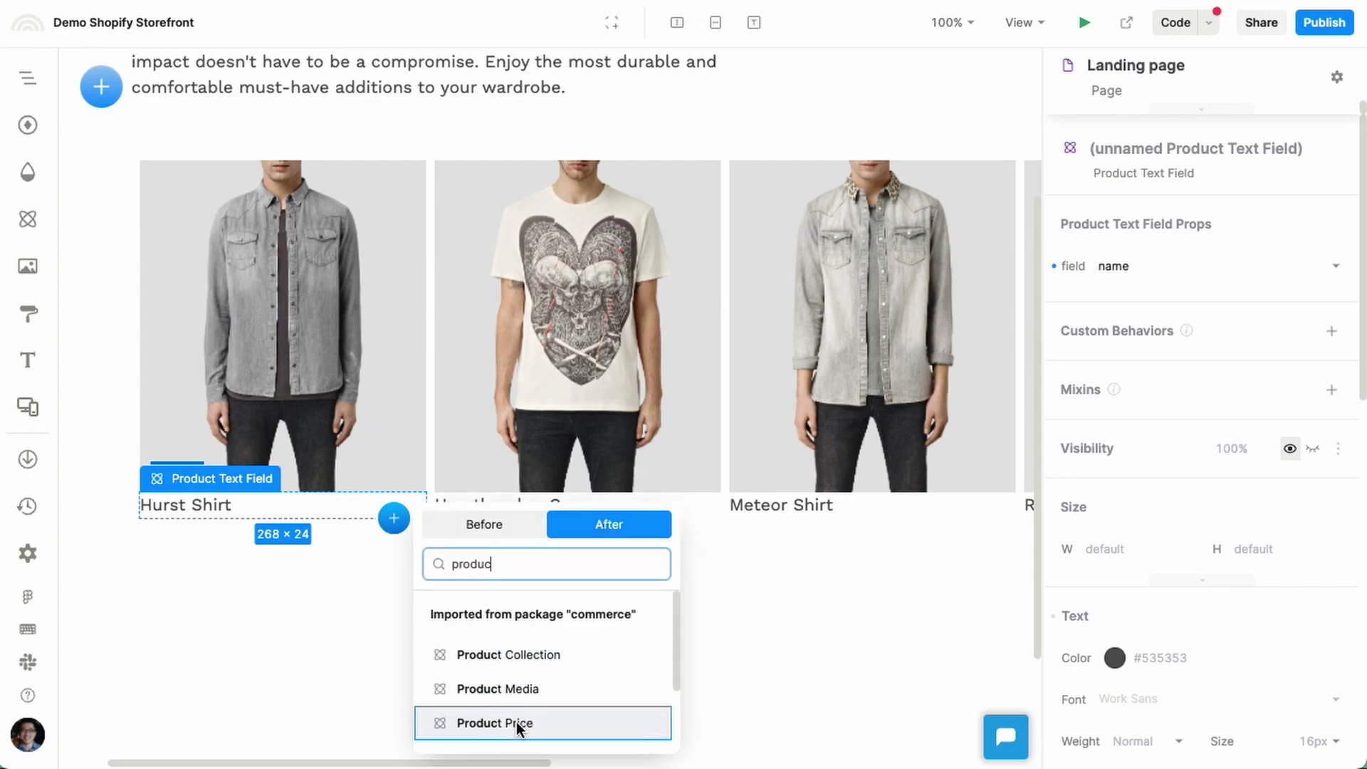
left_click(515, 721)
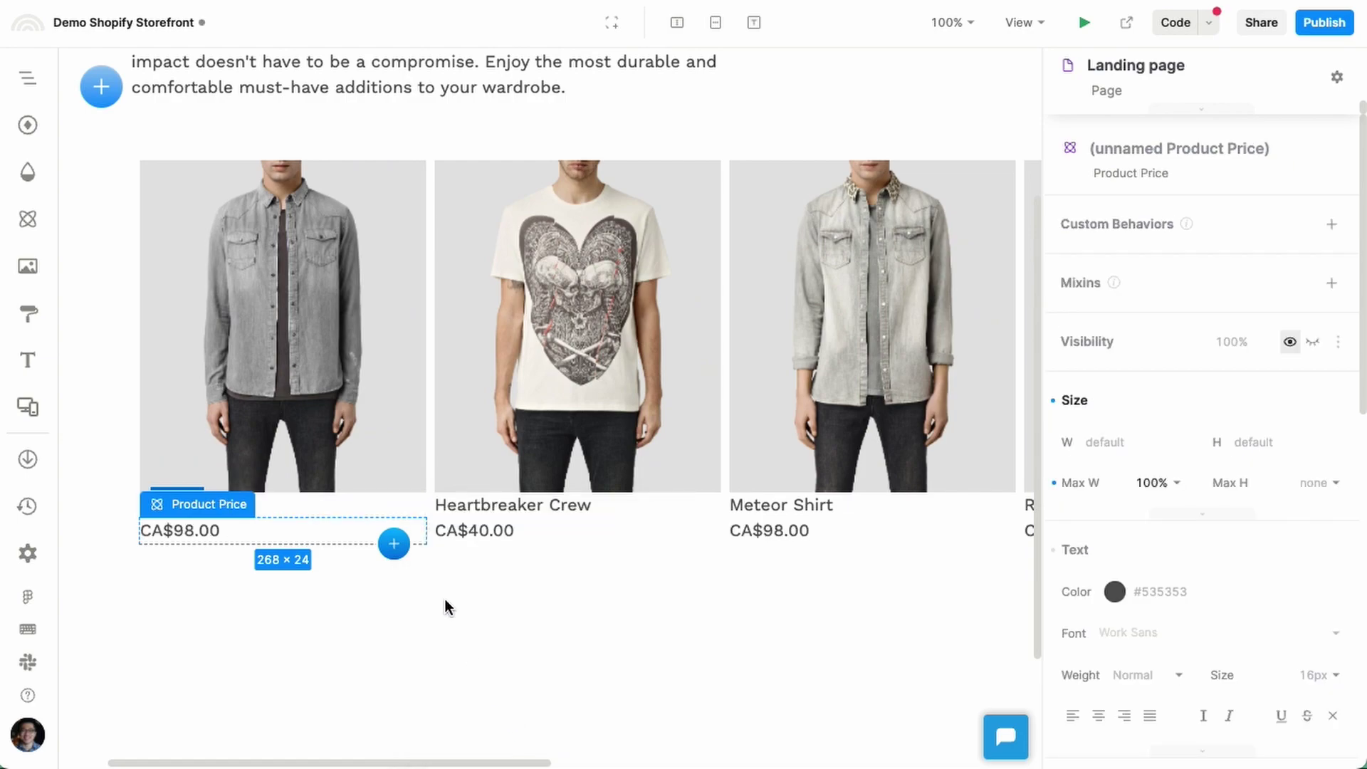
scroll(1235, 613, "down", 7)
scroll(1236, 612, "up", 5)
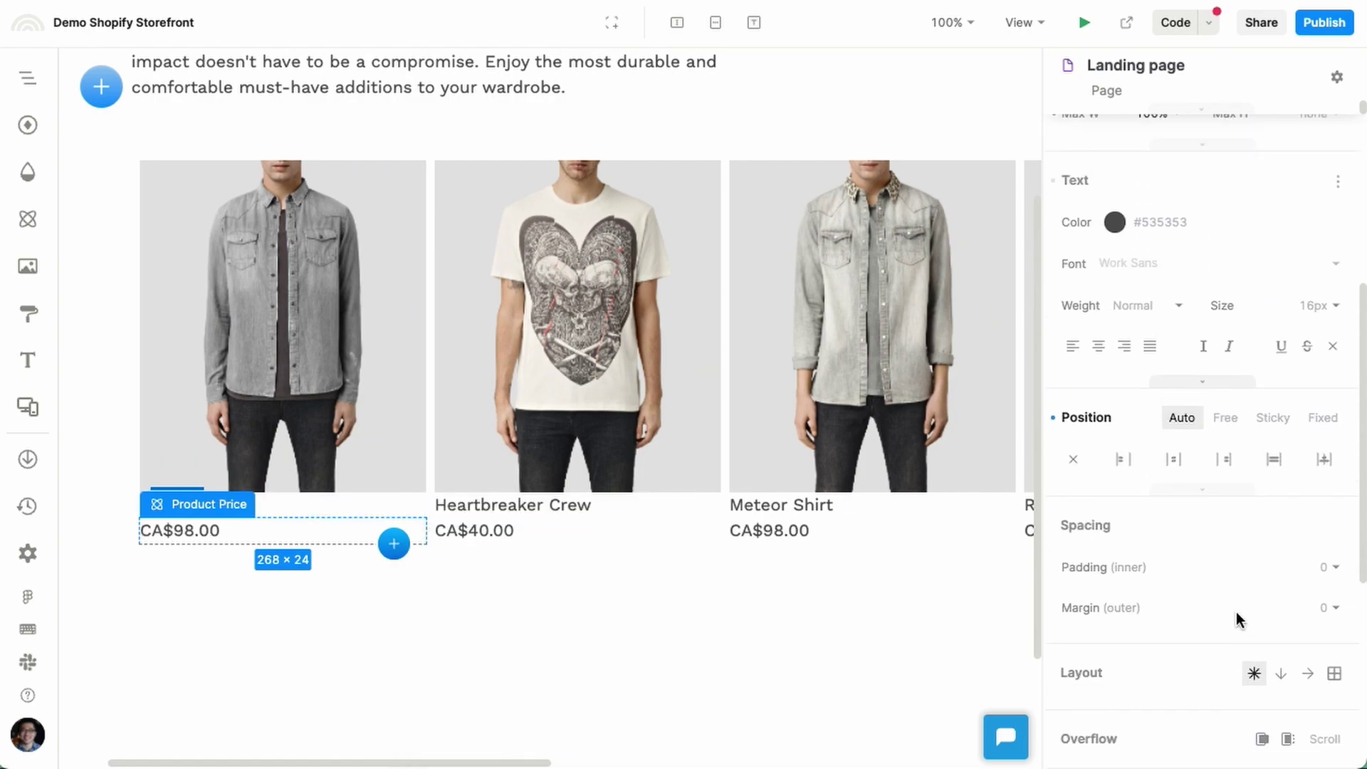
left_click(1299, 420)
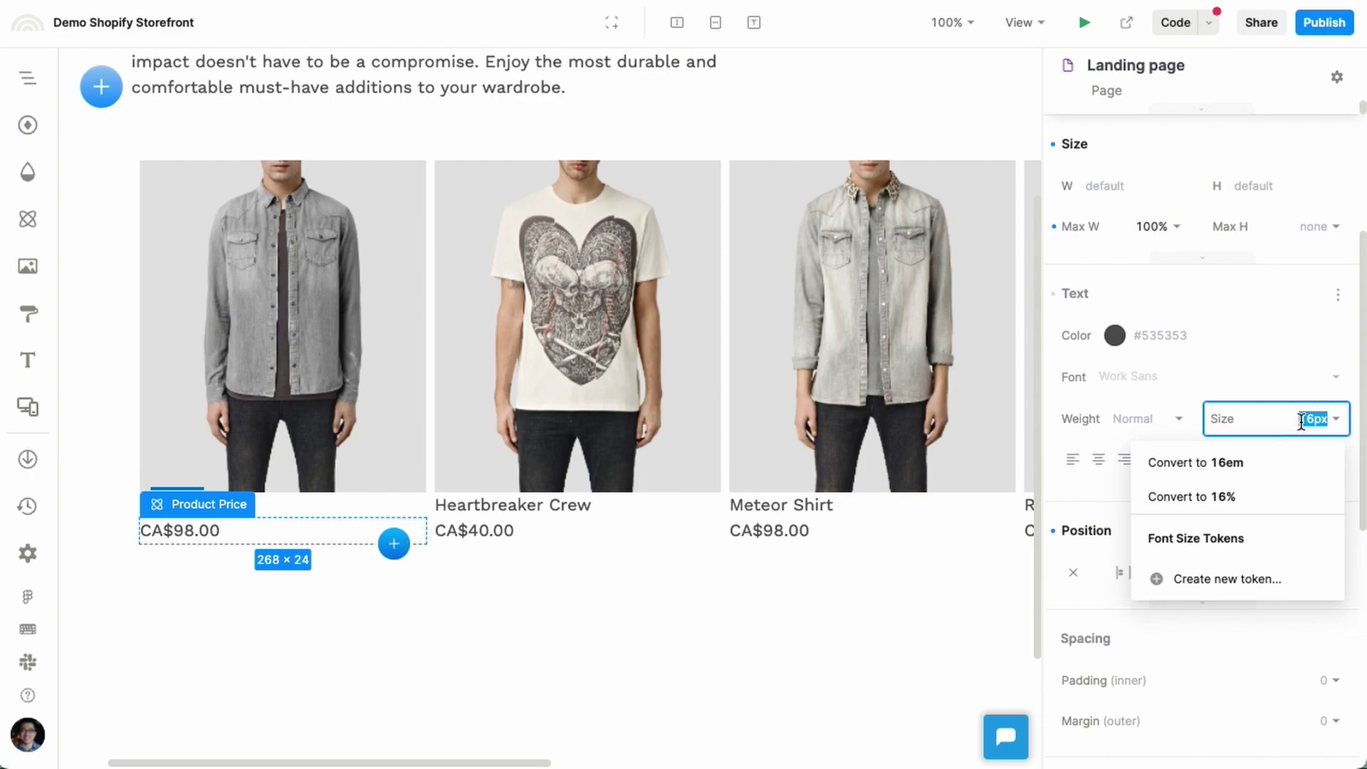
type("24")
key("Return")
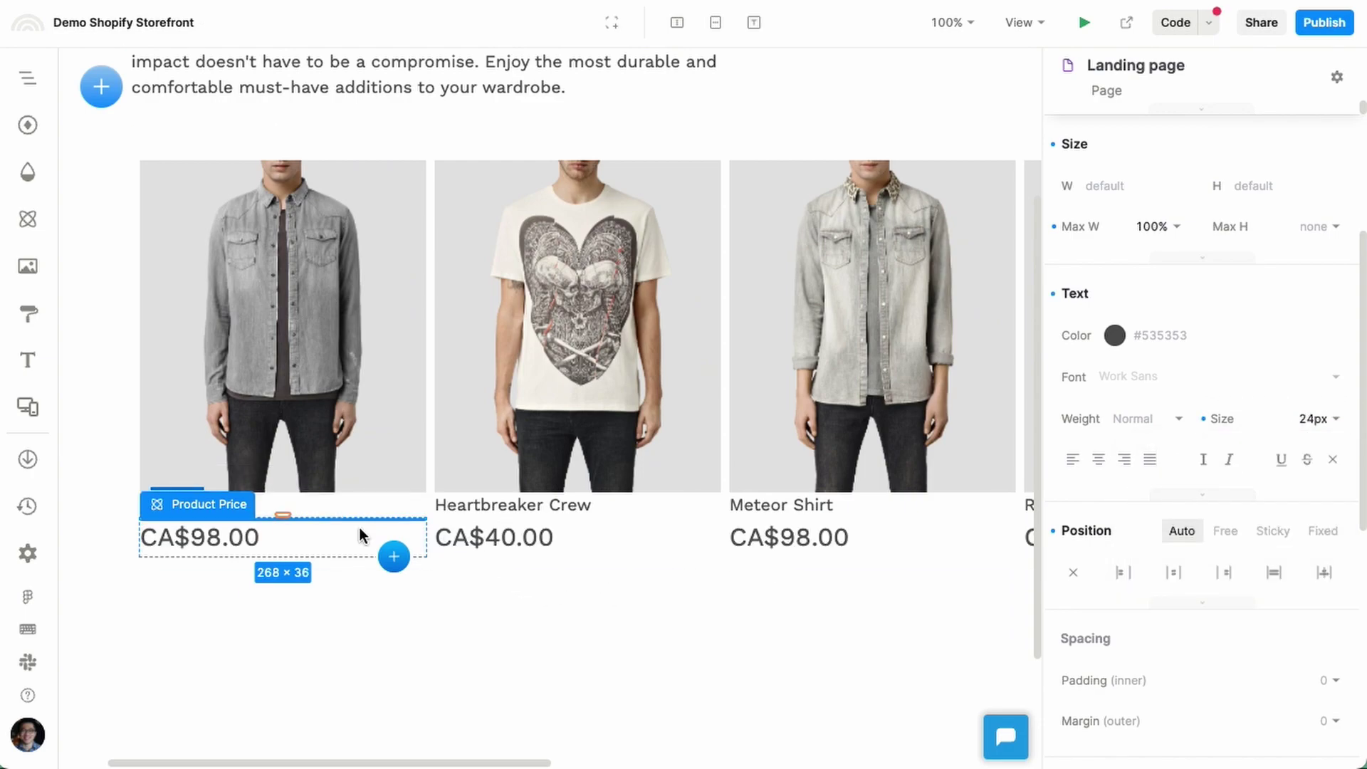
Step: Give the product card an 11px row gap, then bring up the insert list from the Hurst Shirt name
key("shift+Return")
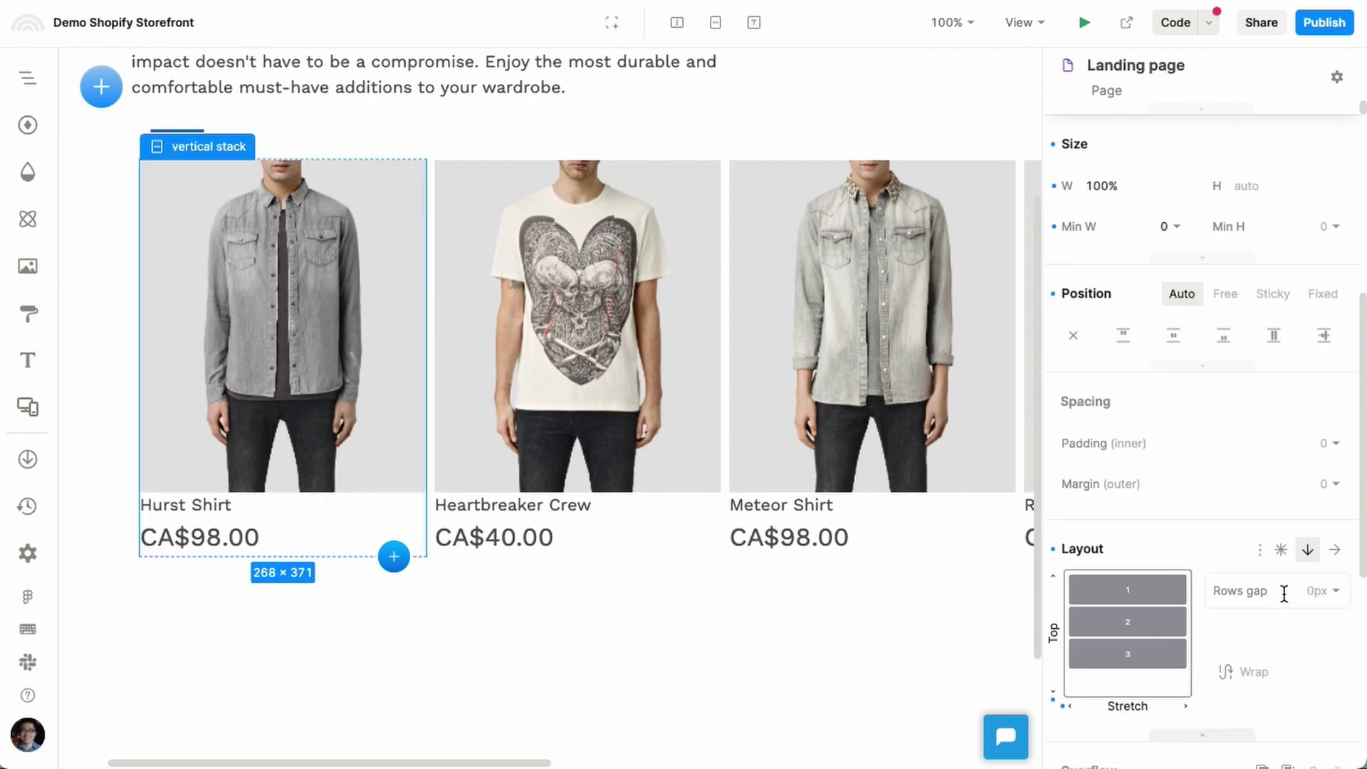
left_click_drag(1242, 591, 1254, 590)
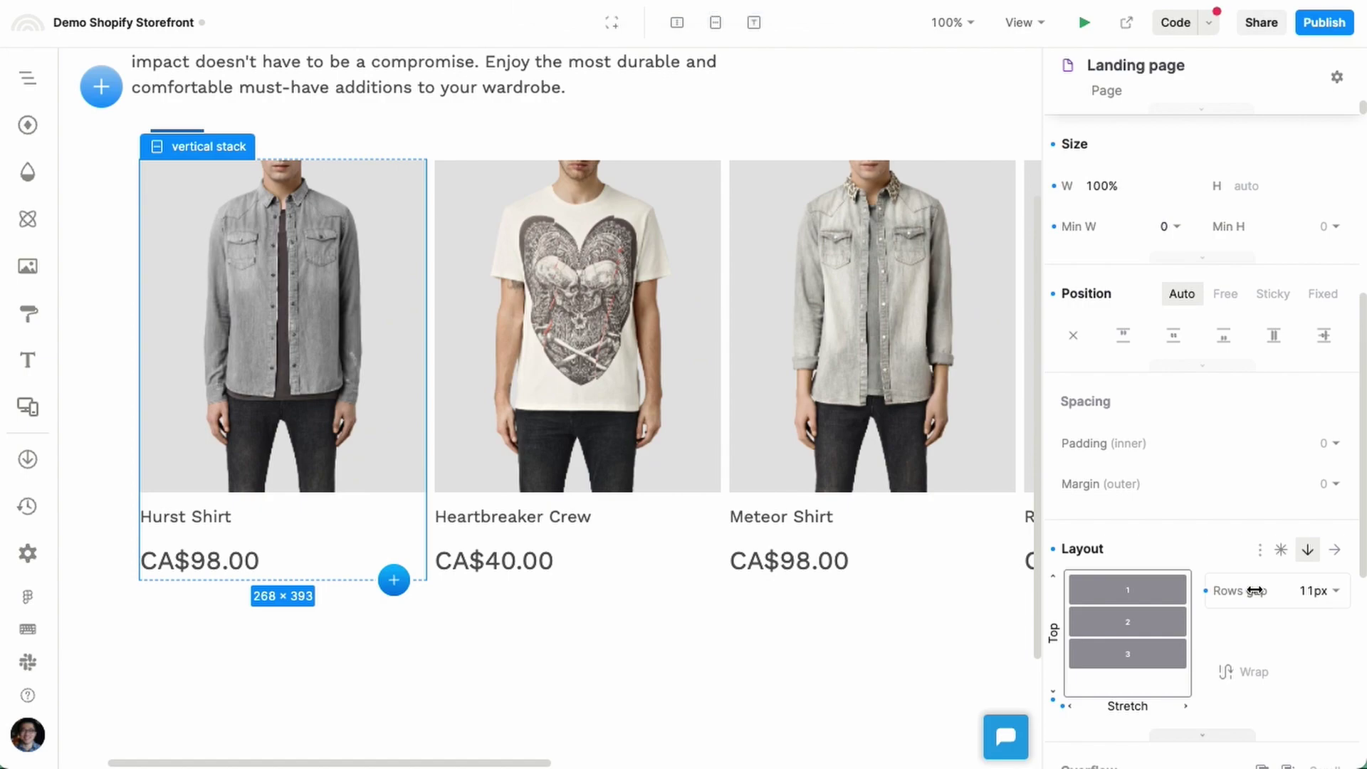
left_click(267, 524)
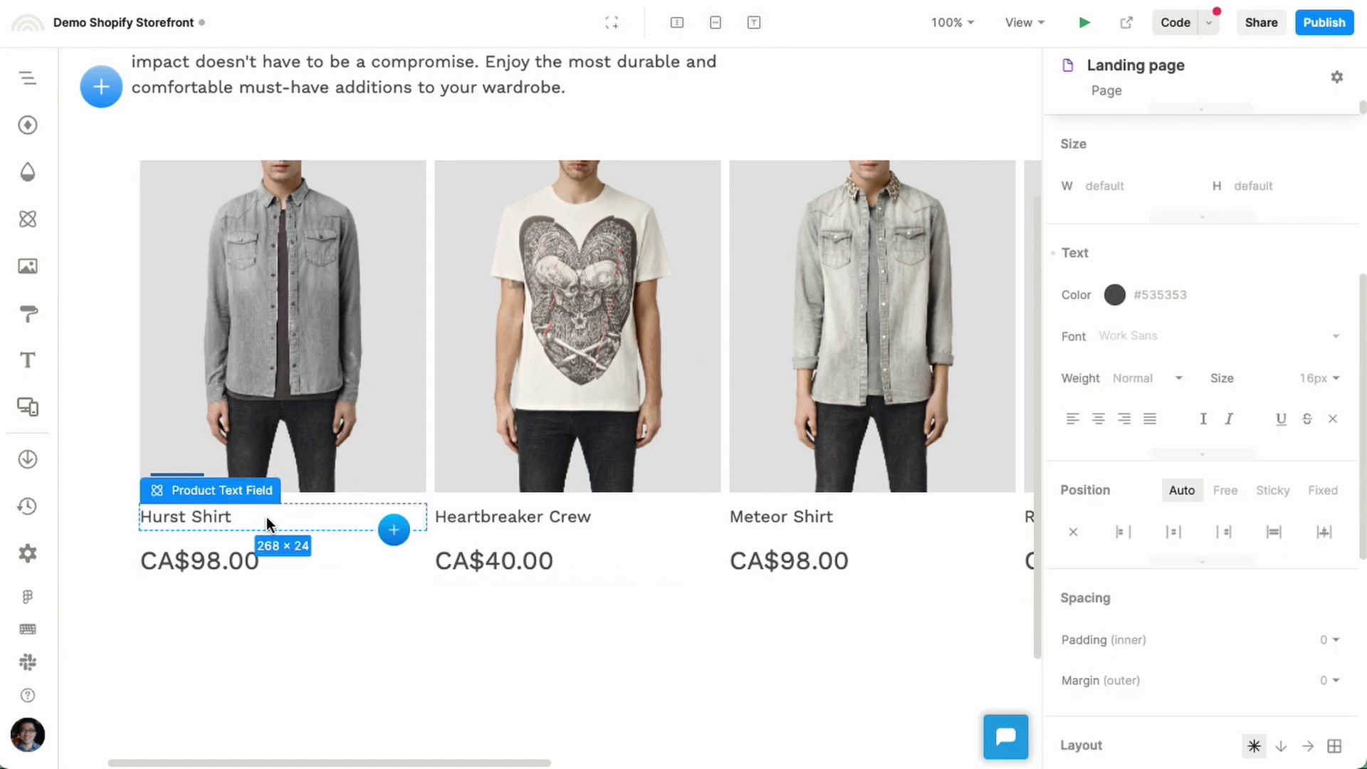
key("q")
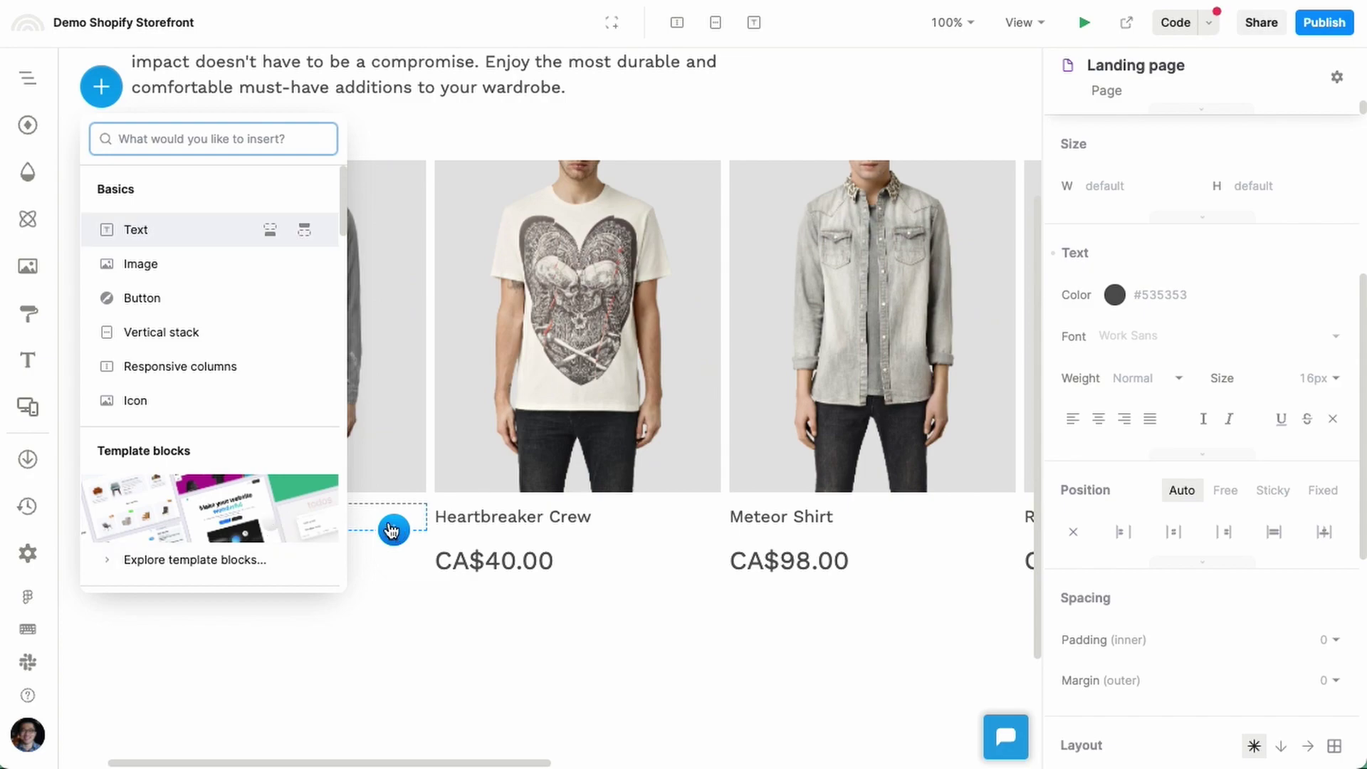
Step: Insert a vertical stack into each card, remove its padding and size it 16 × 4px
type("verti")
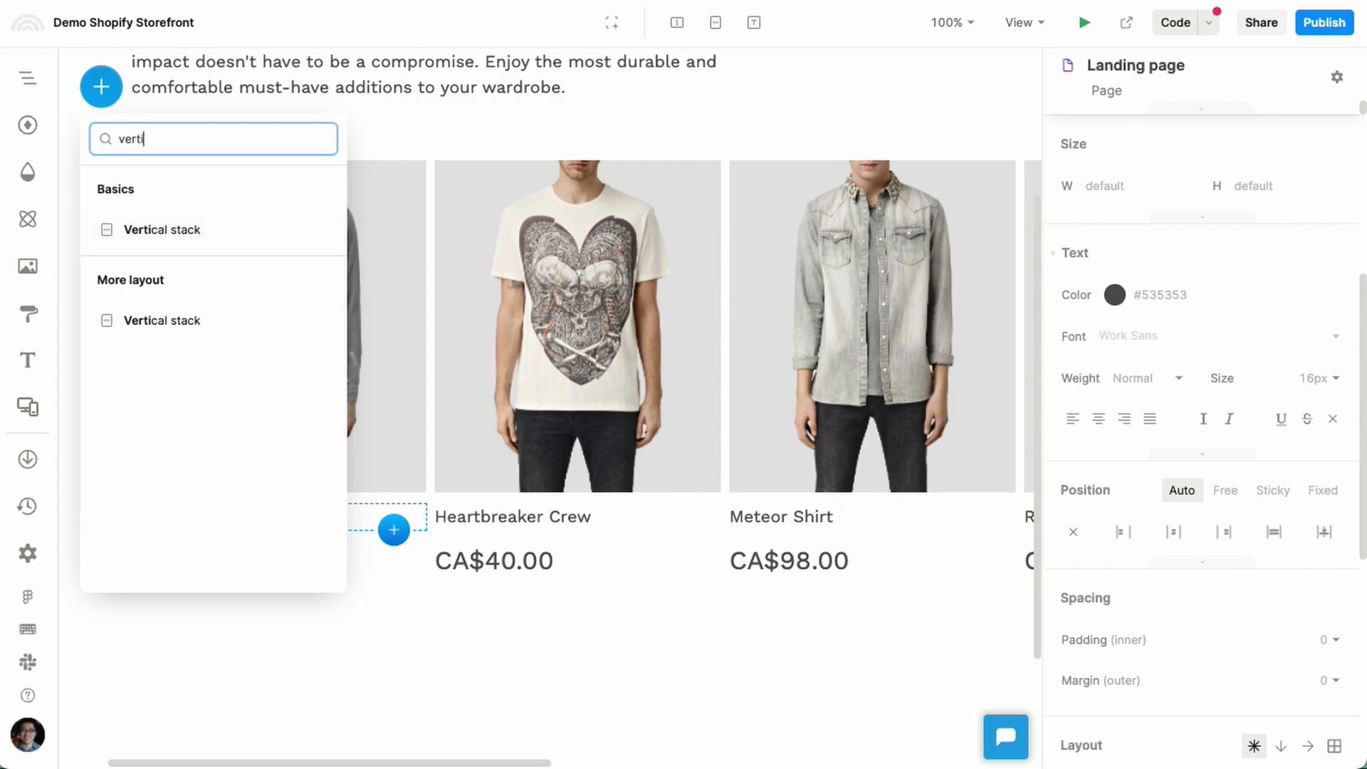
key("Return")
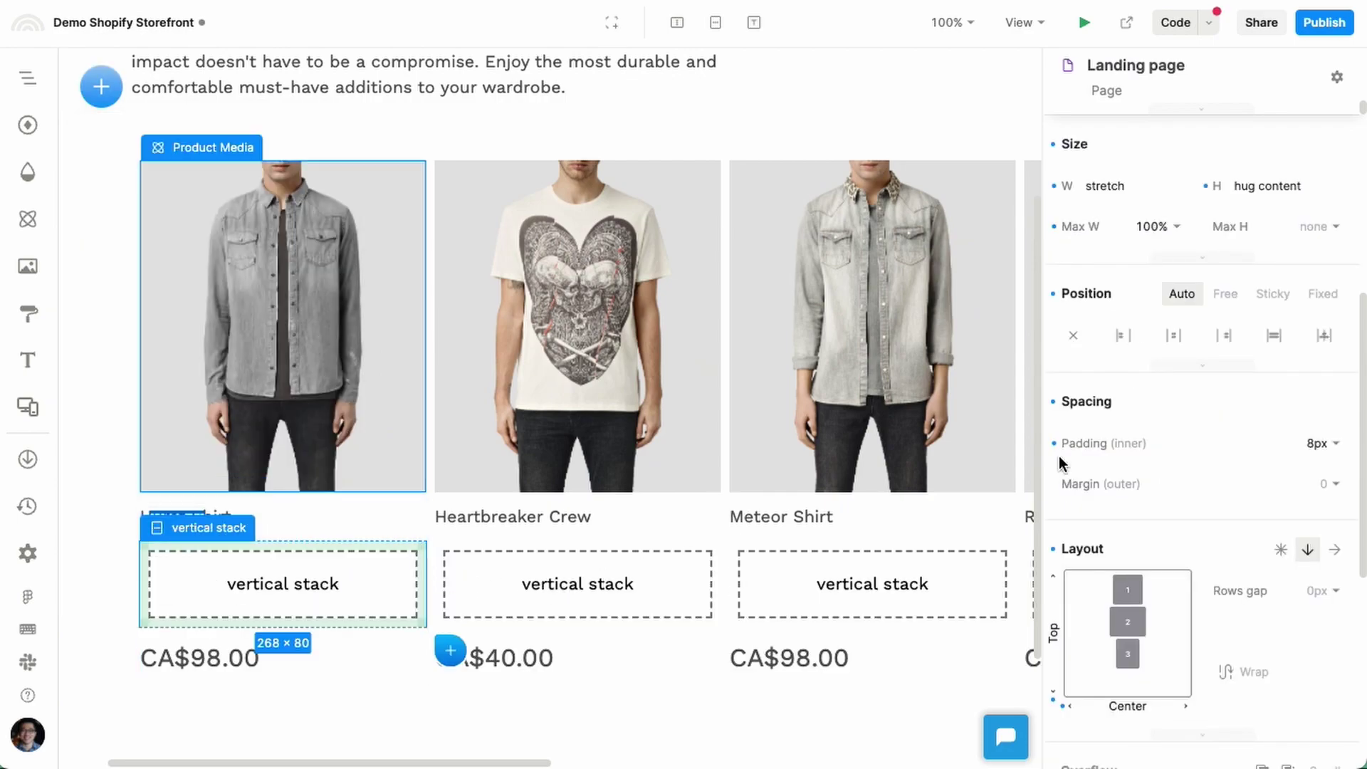
right_click(1107, 443)
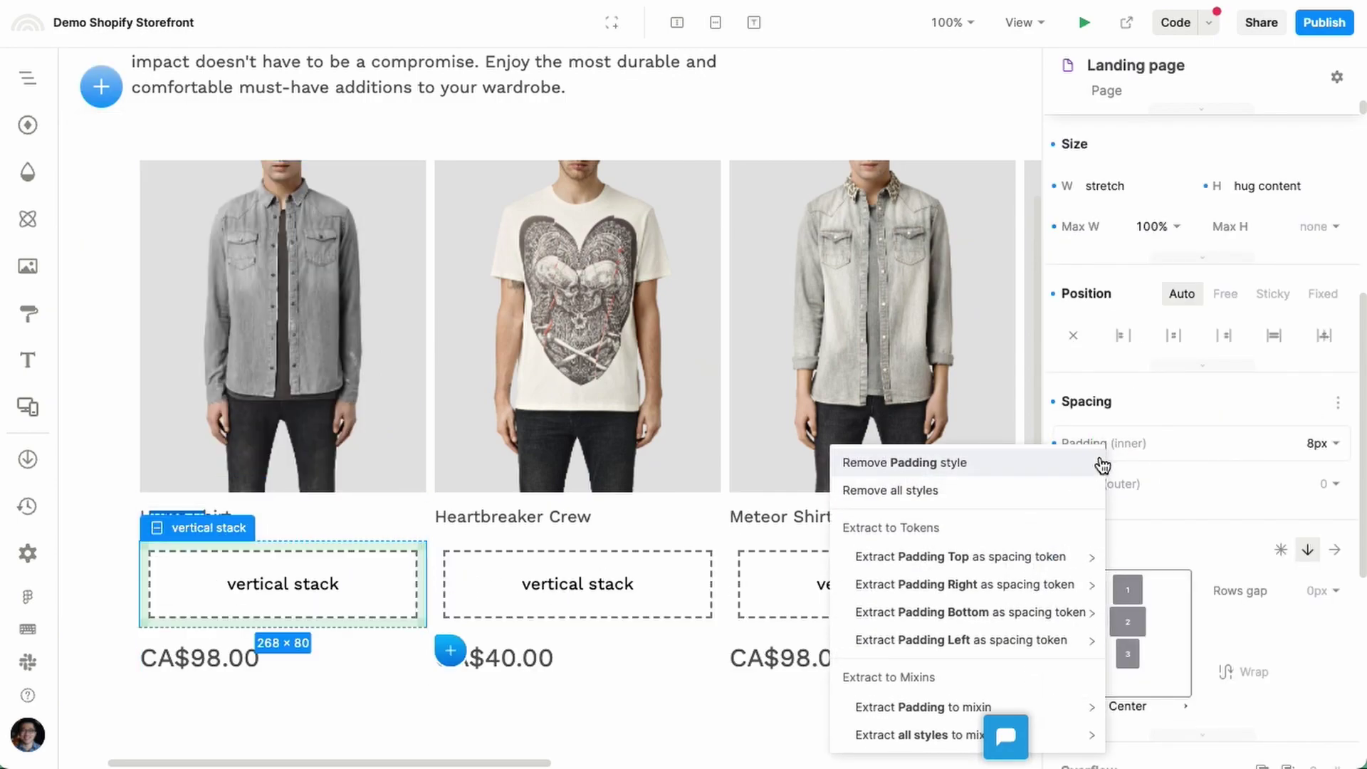
left_click(1104, 463)
scroll(1158, 460, "up", 5)
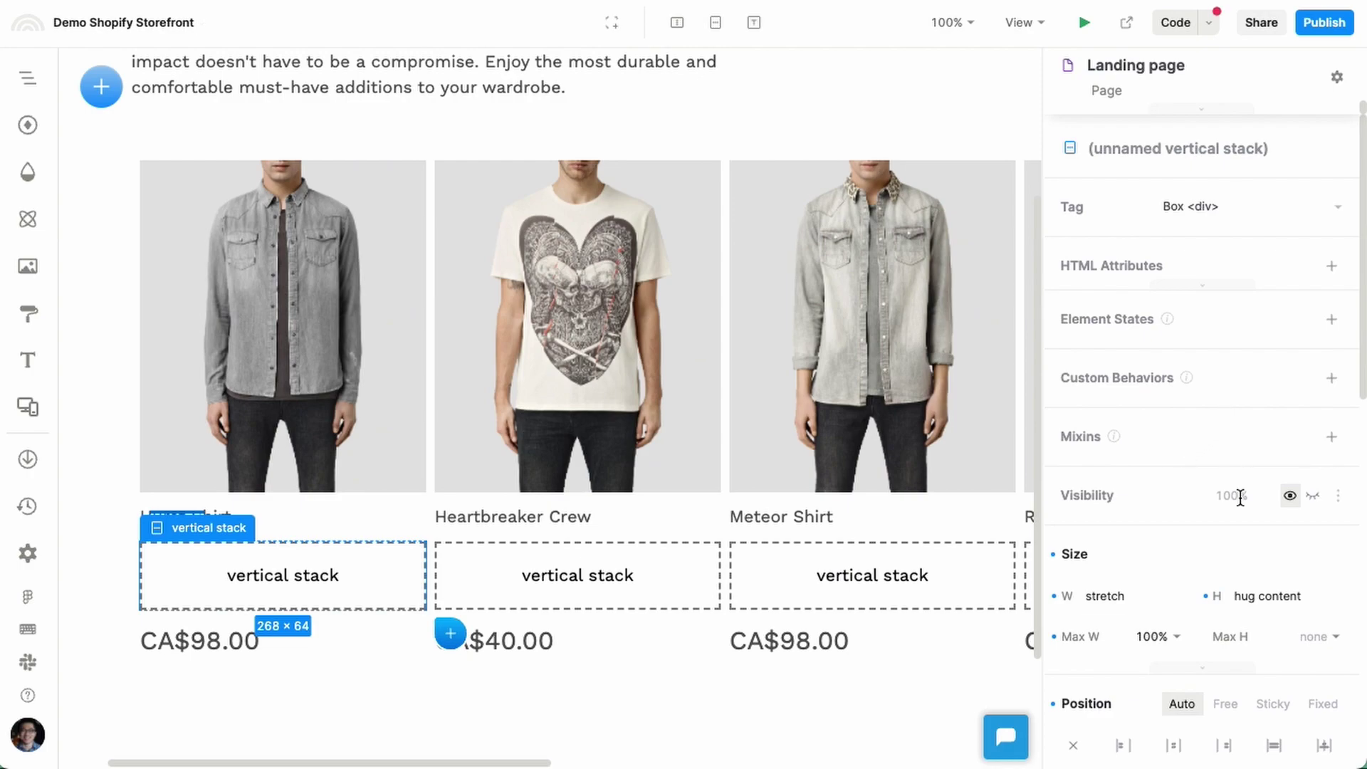
left_click(1247, 594)
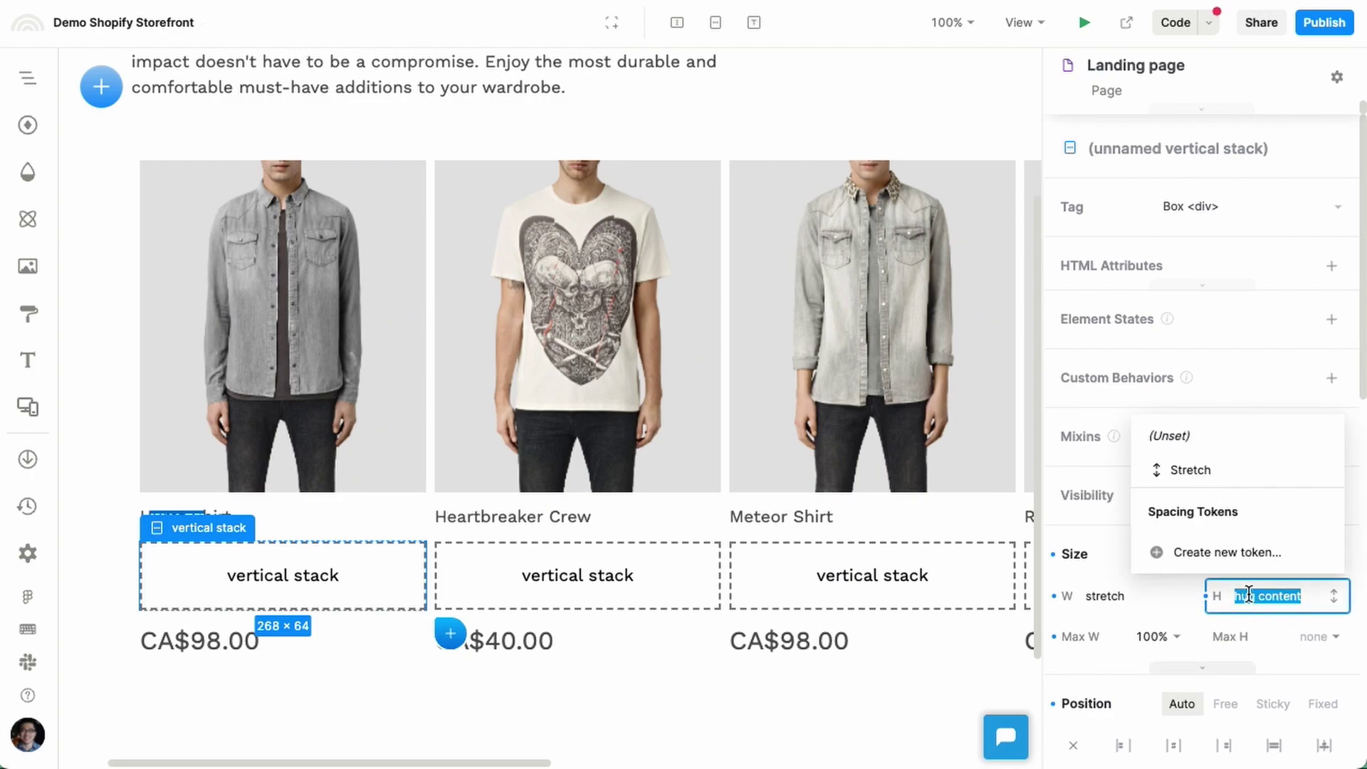
type("4")
key("Return")
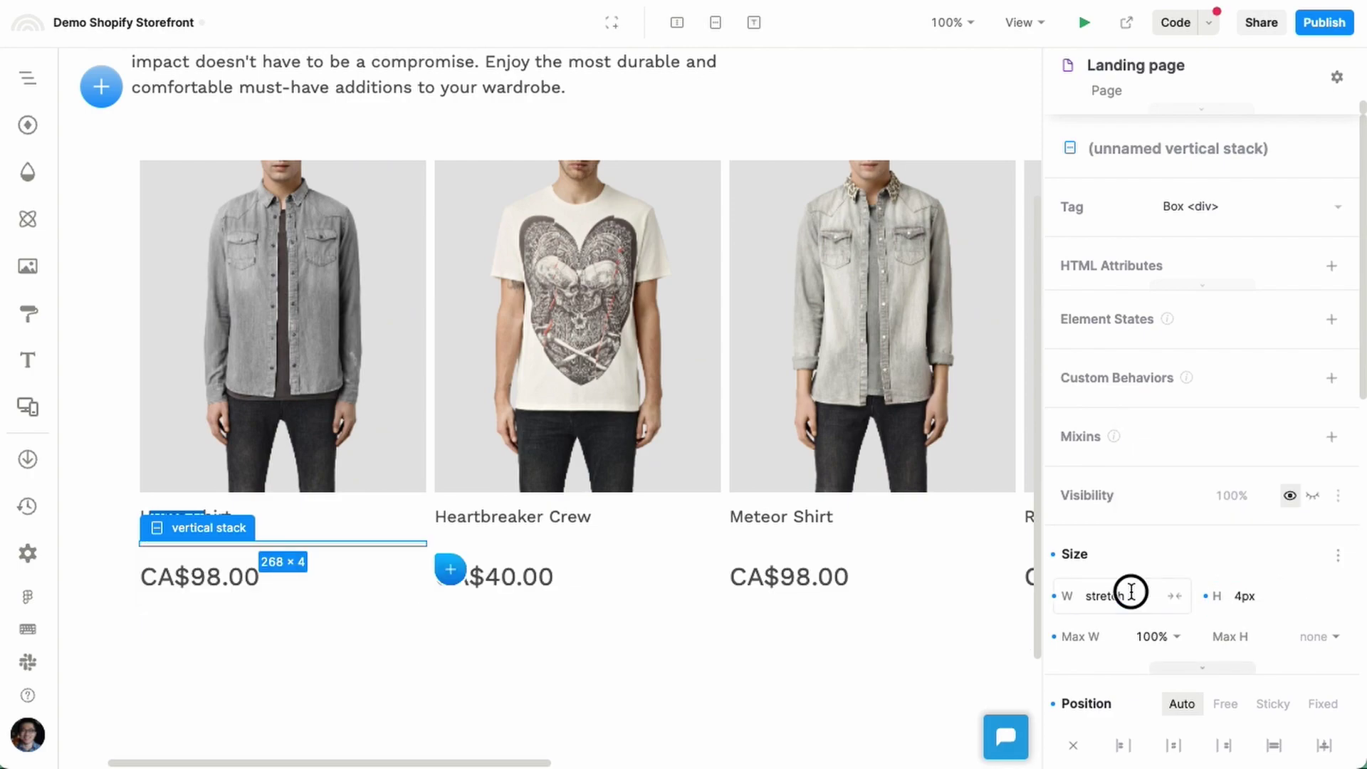
left_click(1131, 594)
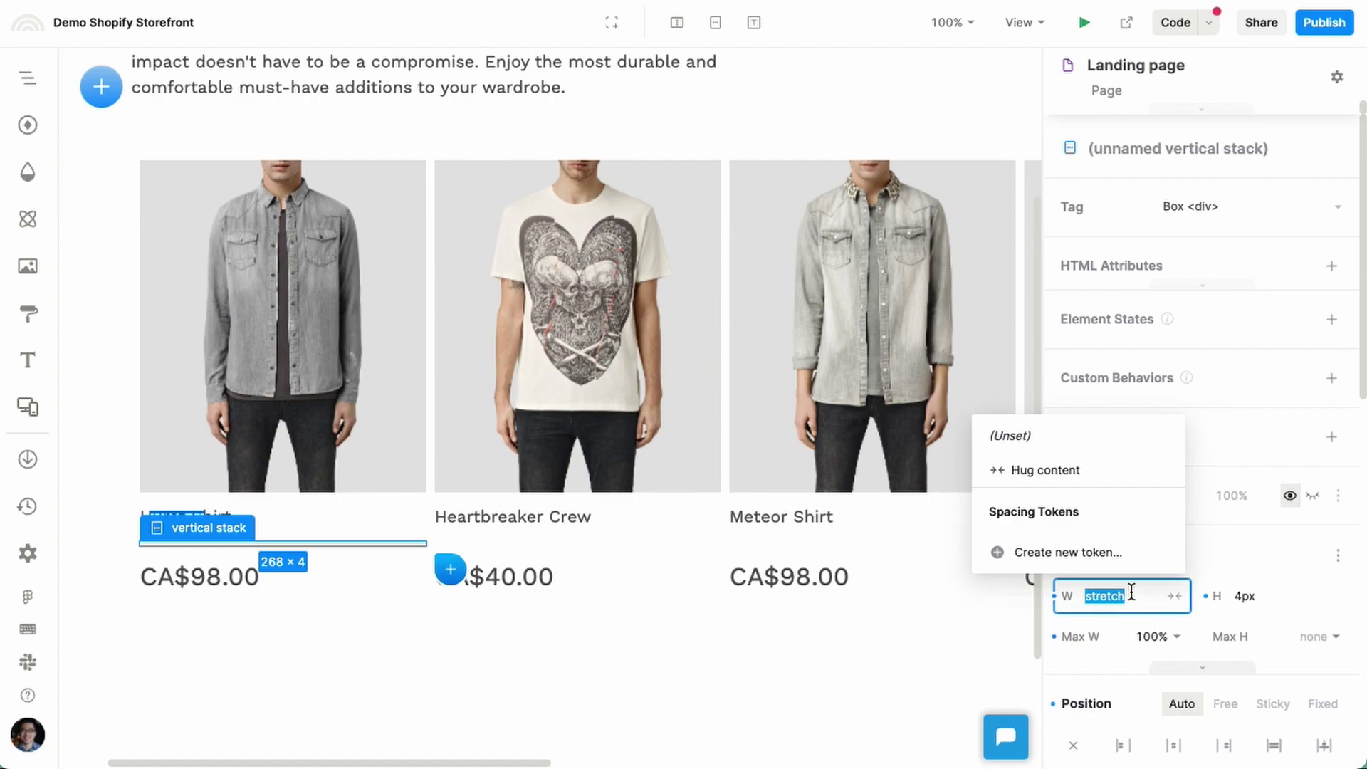
type("16")
key("Return")
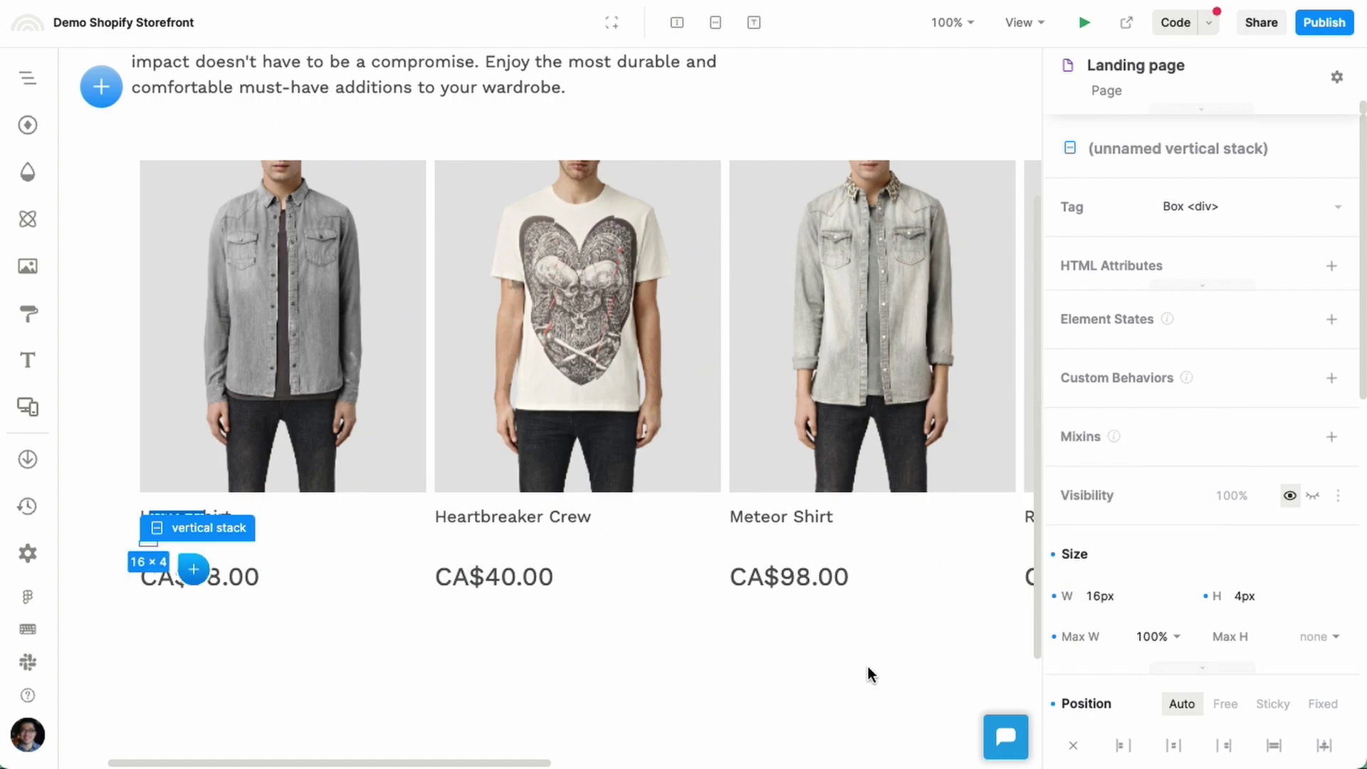
Step: Fill the stack with pink #E8D5D5 and move it above the product name
scroll(1129, 644, "down", 10)
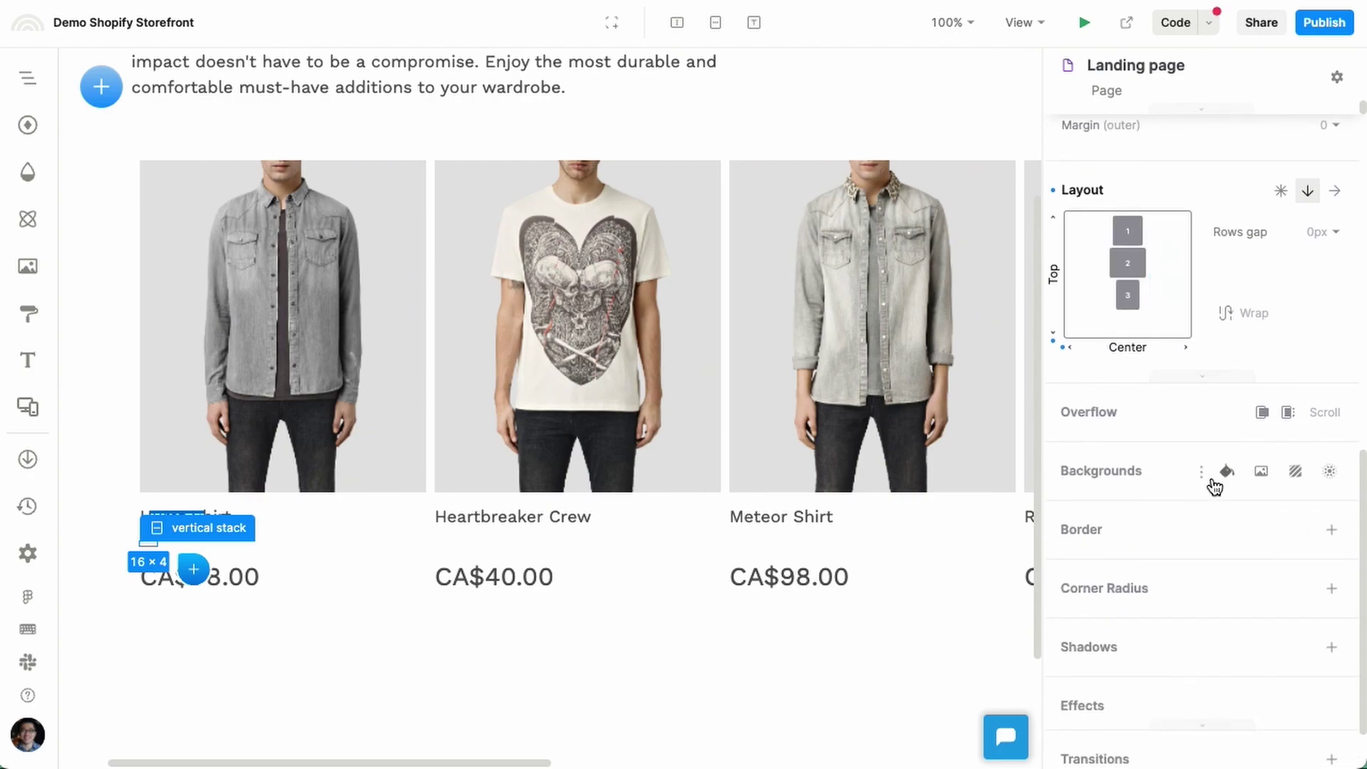
left_click(1217, 478)
left_click(1092, 315)
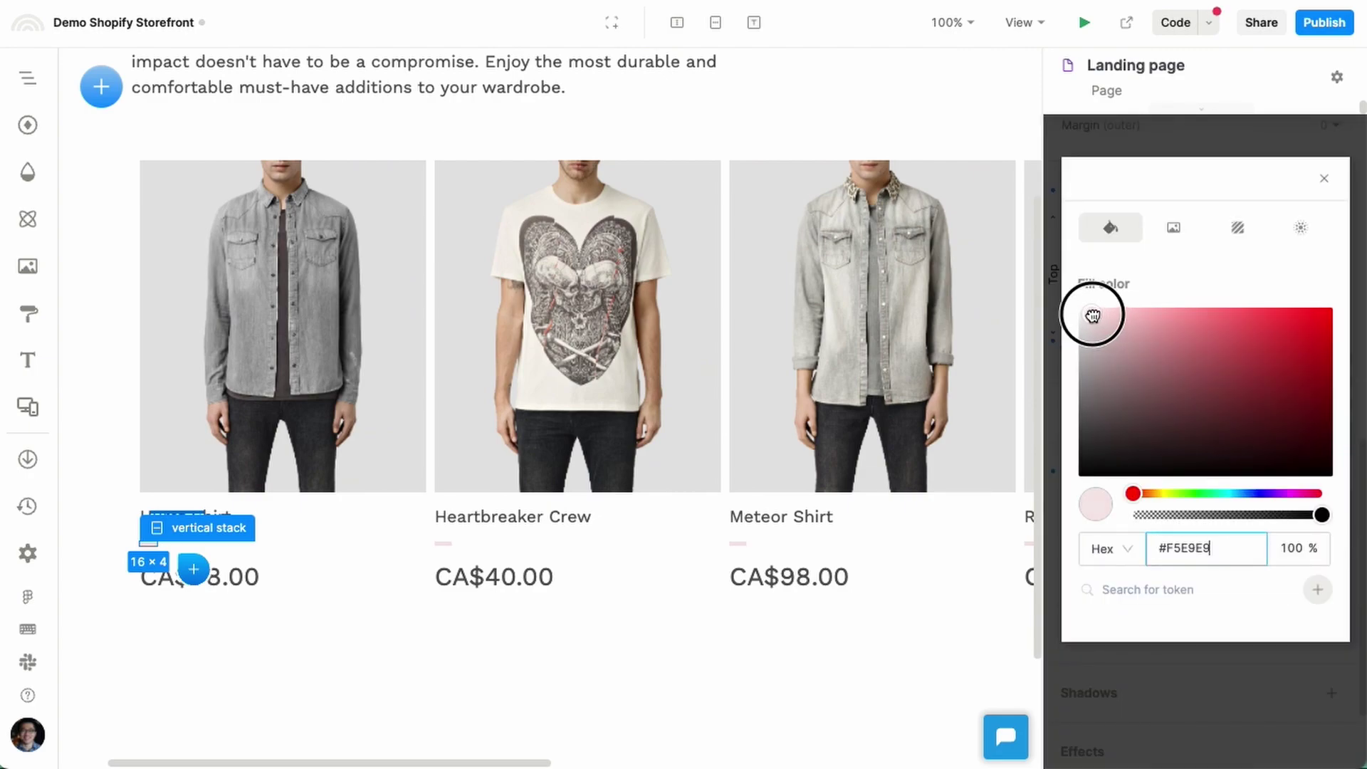
left_click_drag(1091, 316, 1099, 323)
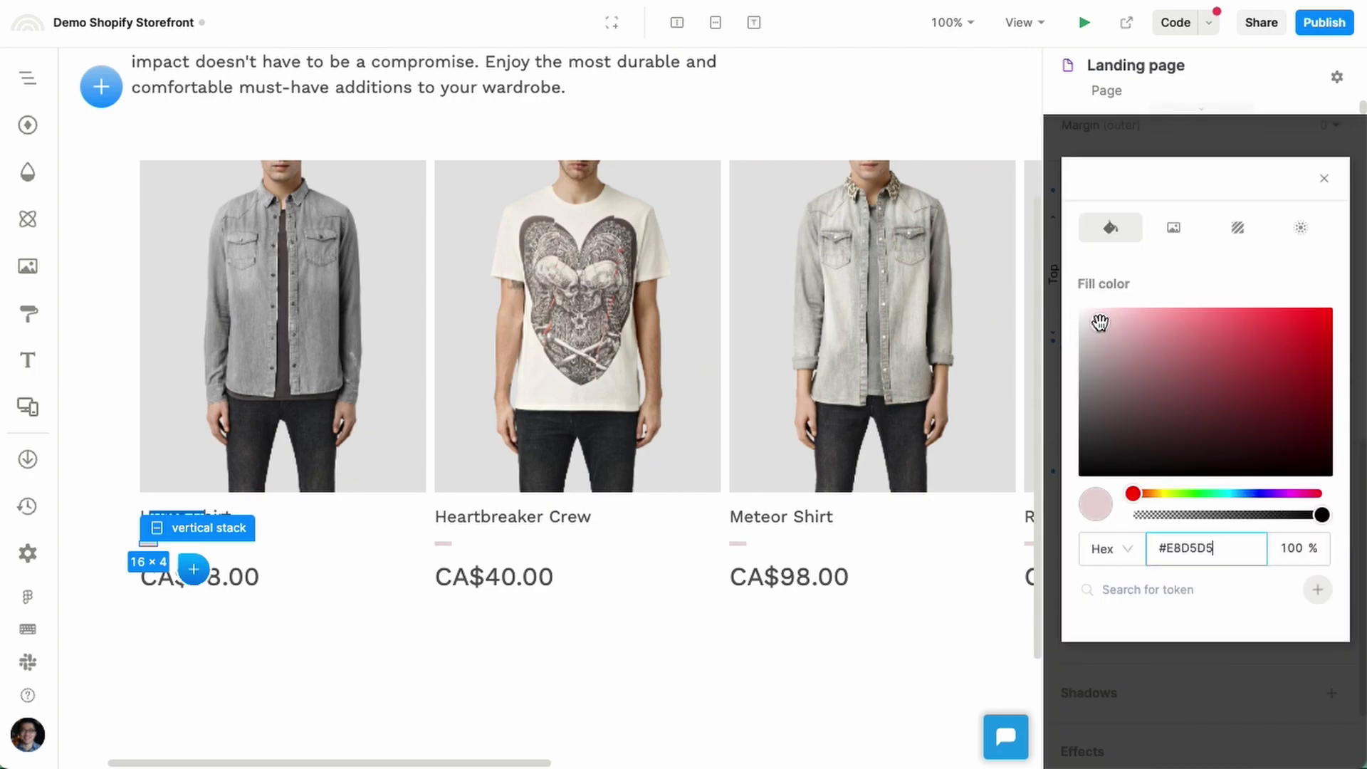
left_click(473, 671)
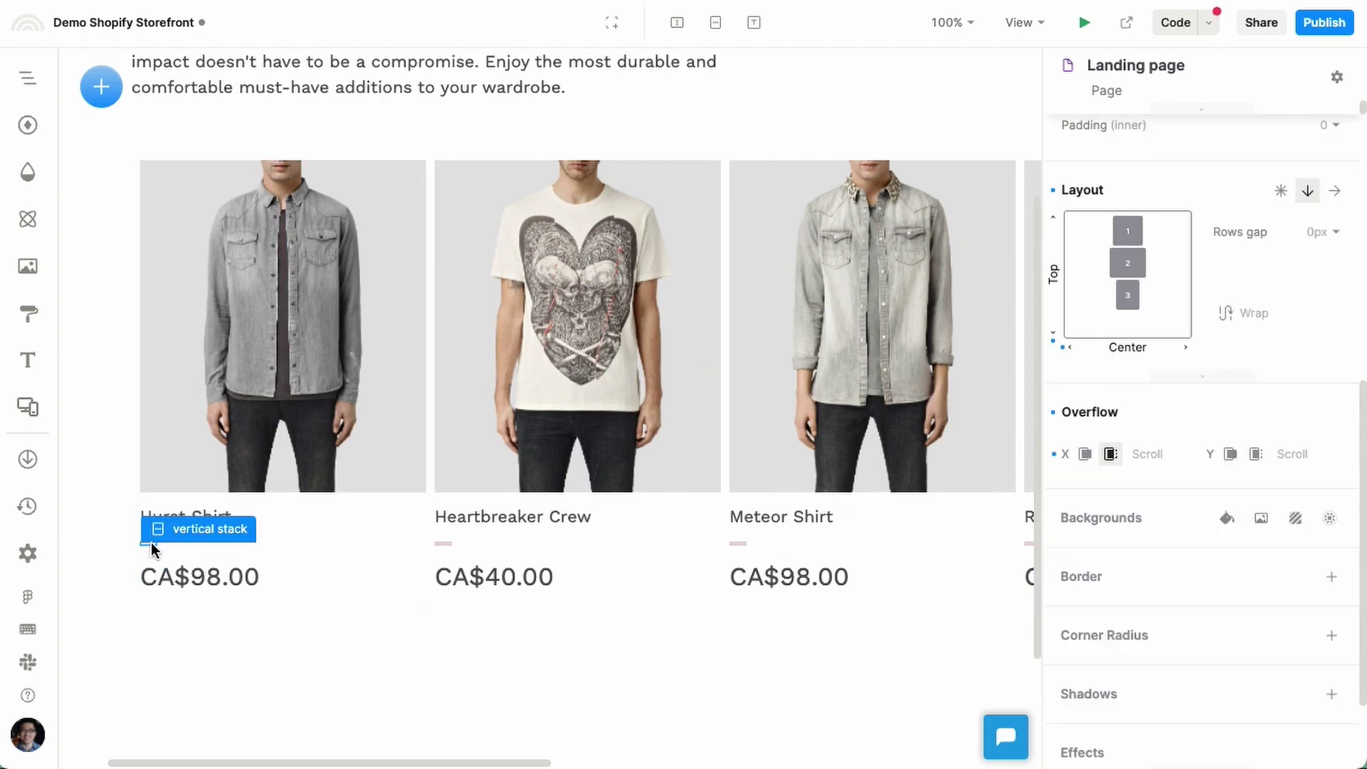
left_click_drag(151, 543, 156, 506)
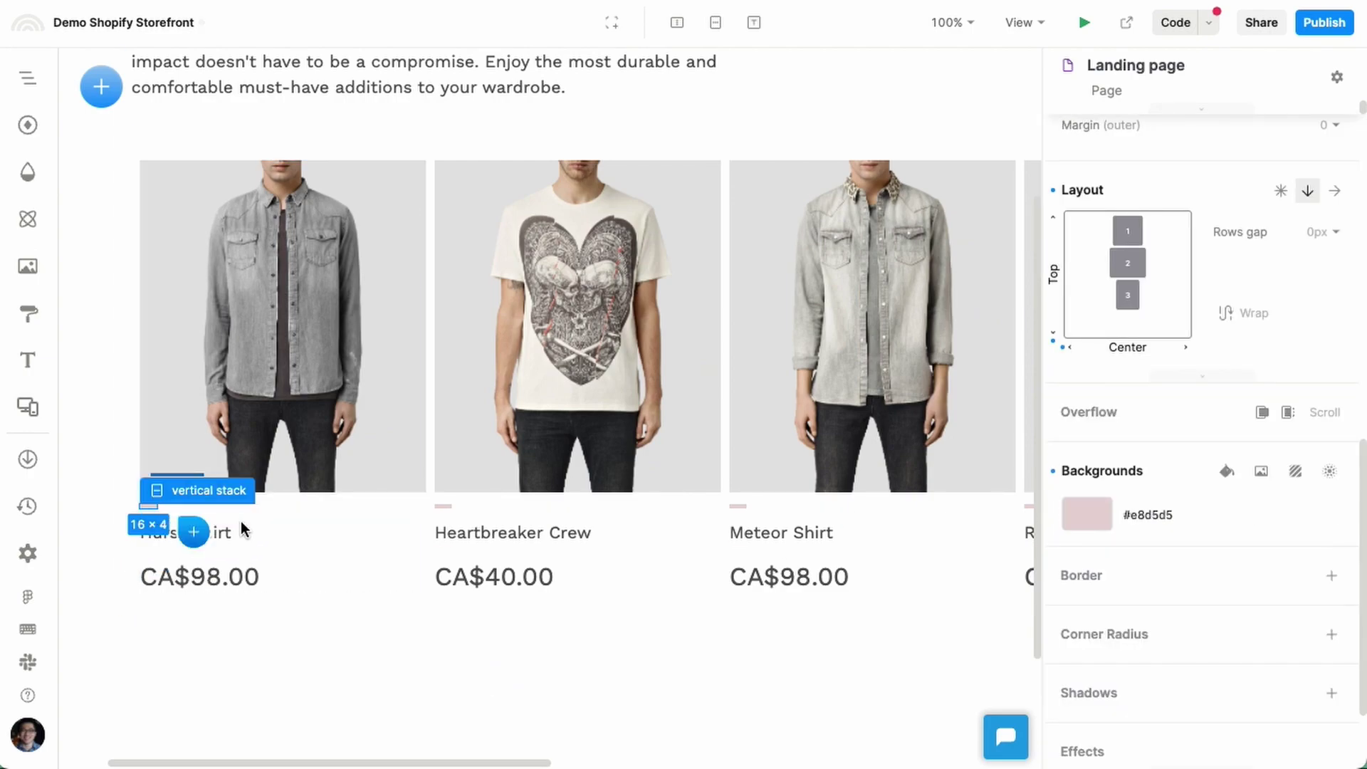
Step: Select the Hurst Shirt price and name, then pan across the desktop and mobile layouts
scroll(429, 629, "right", 3)
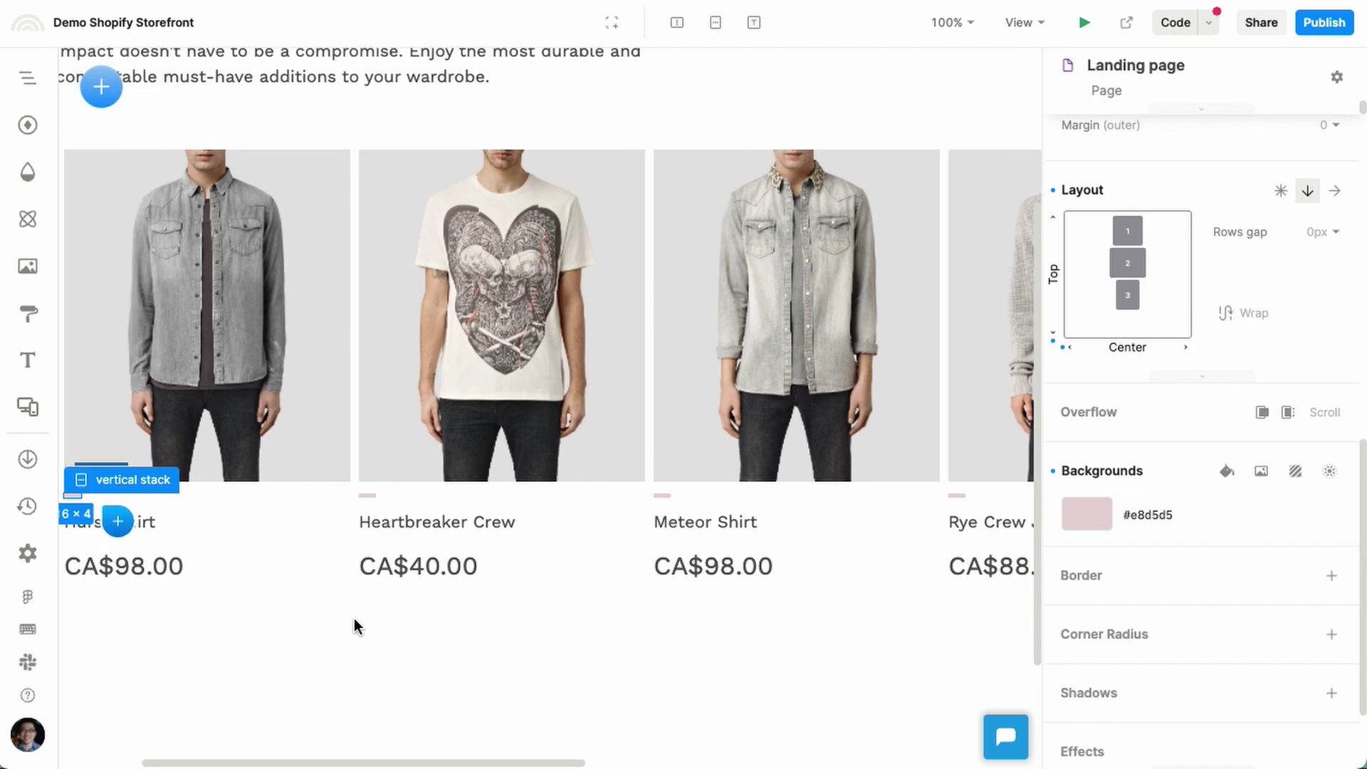
scroll(353, 618, "left", 2)
left_click(334, 553)
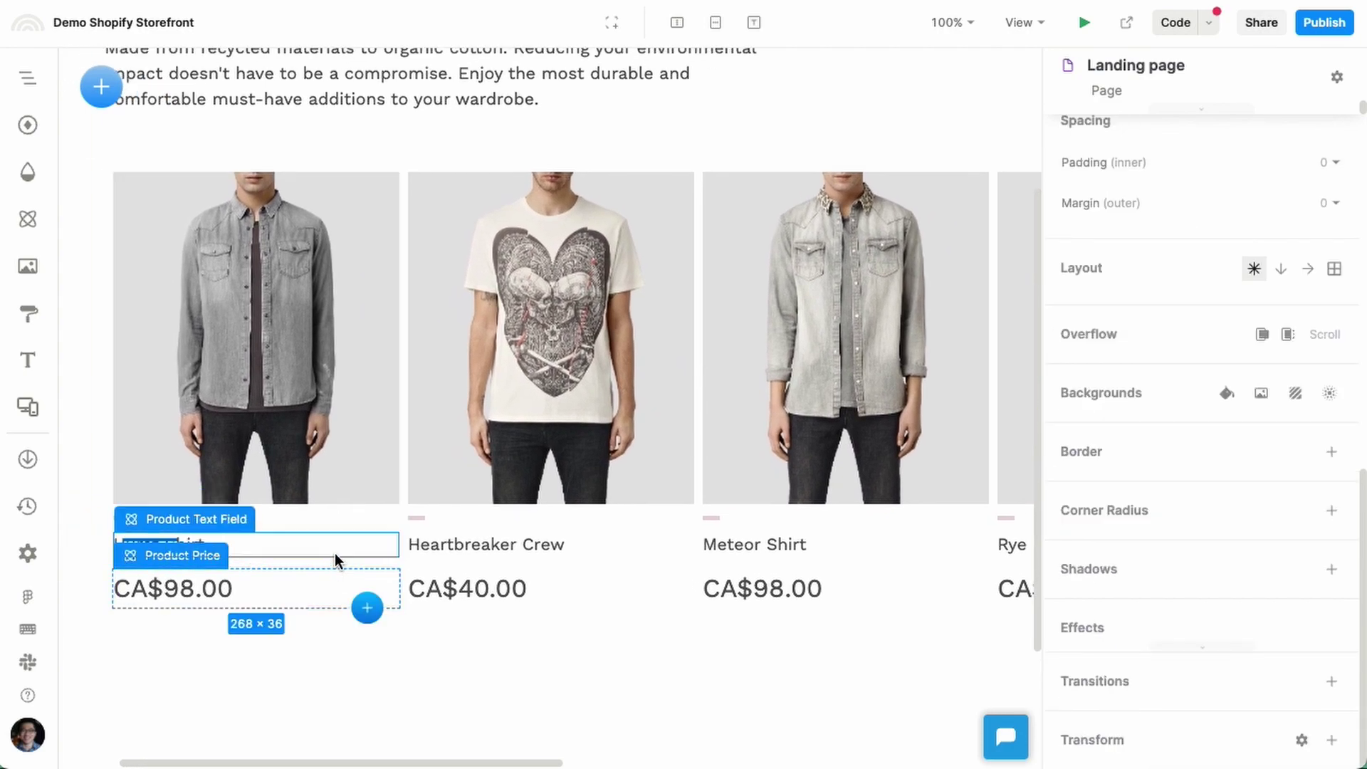
left_click(334, 553)
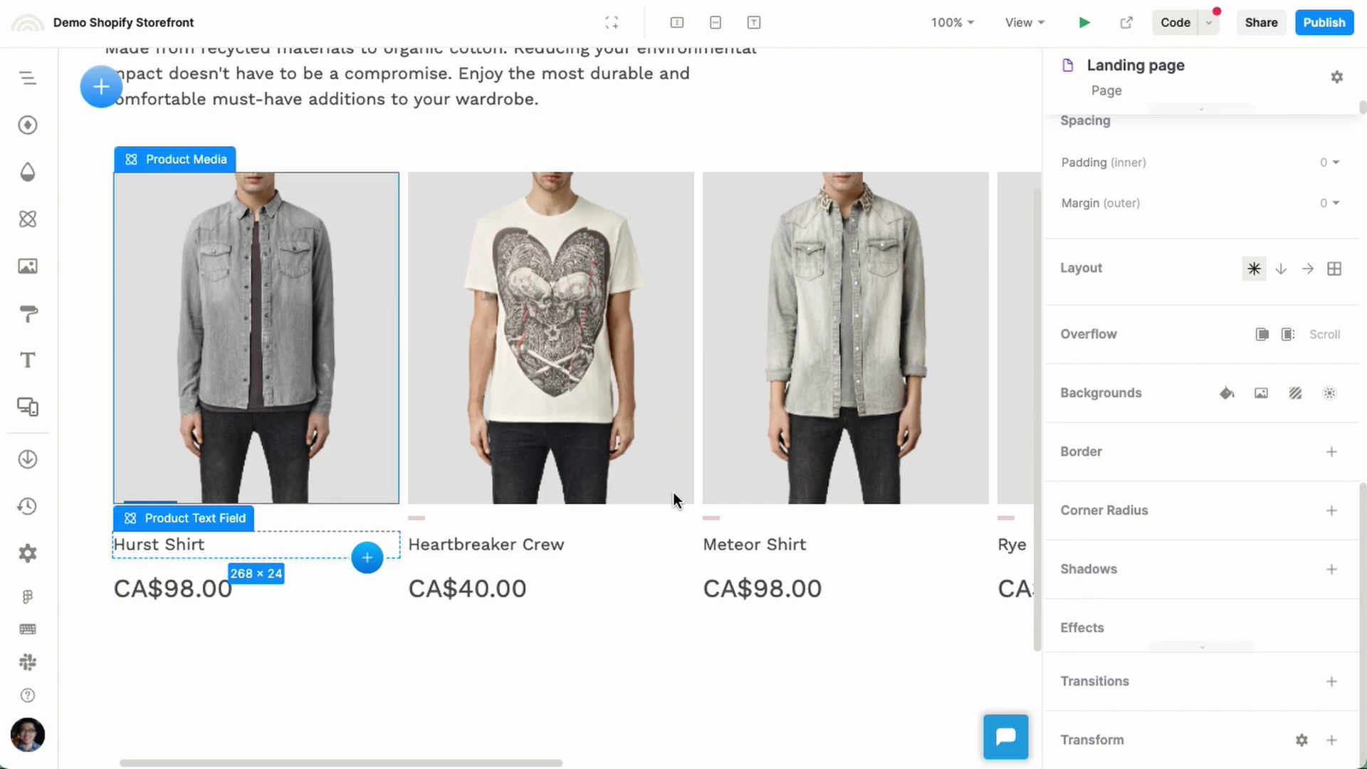
scroll(672, 498, "right", 3)
scroll(555, 482, "down", 5)
scroll(598, 499, "right", 2)
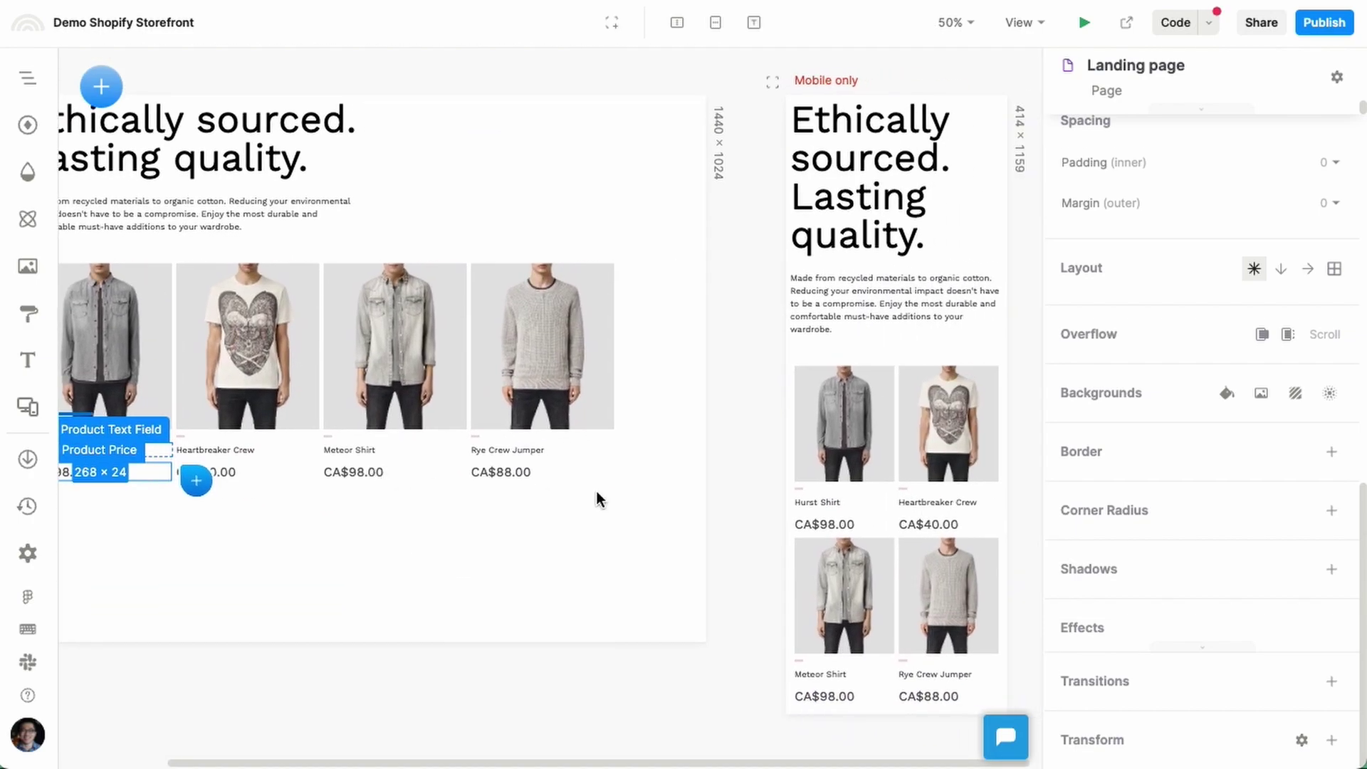
scroll(605, 470, "right", 5)
scroll(619, 427, "down", 3)
scroll(646, 488, "left", 7)
scroll(646, 488, "up", 2)
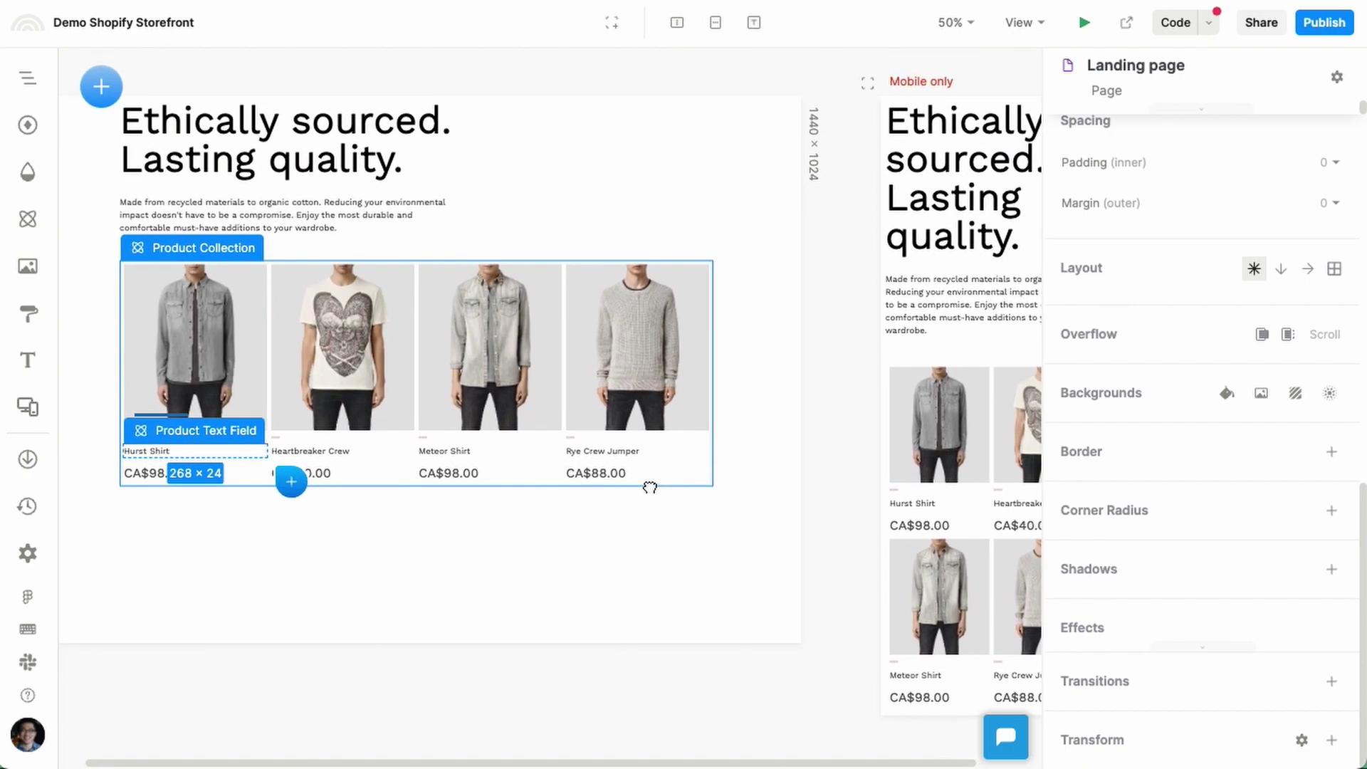
left_click(701, 606)
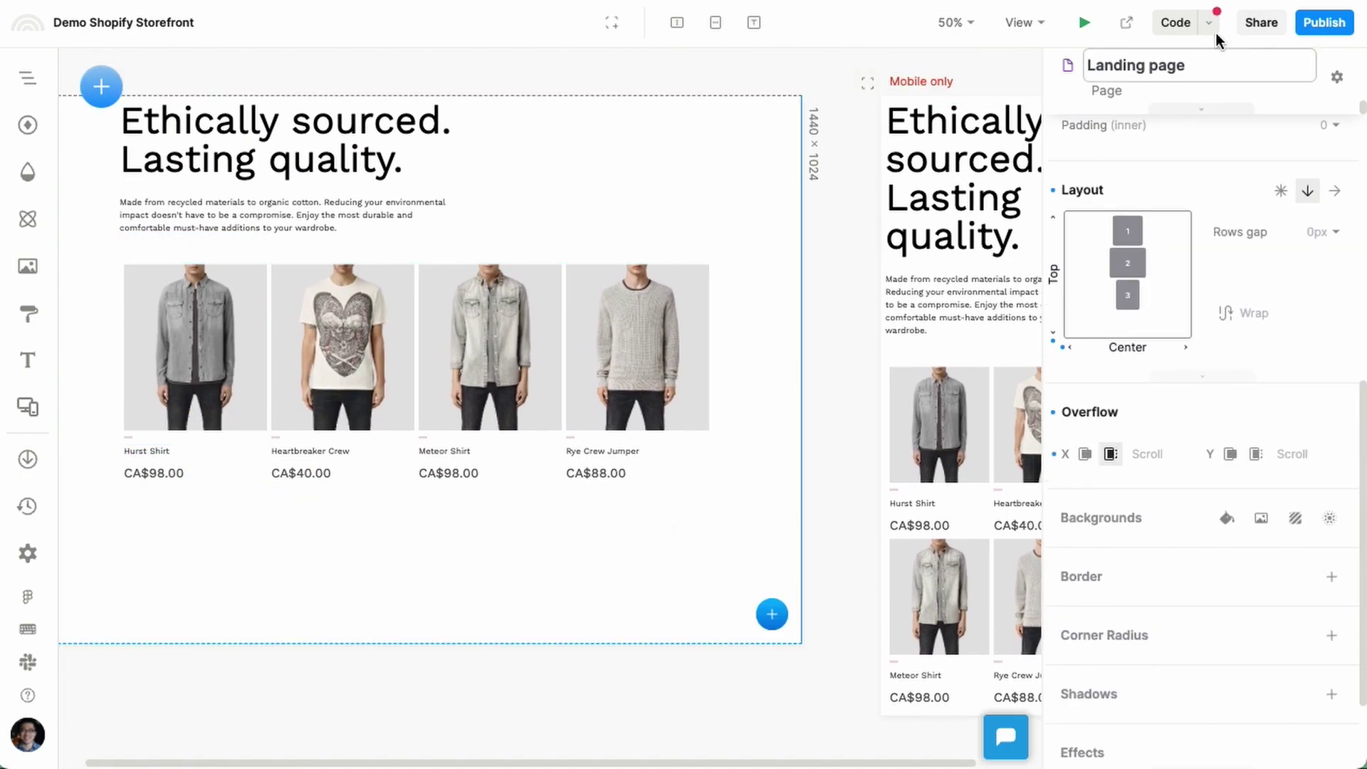
left_click(1297, 37)
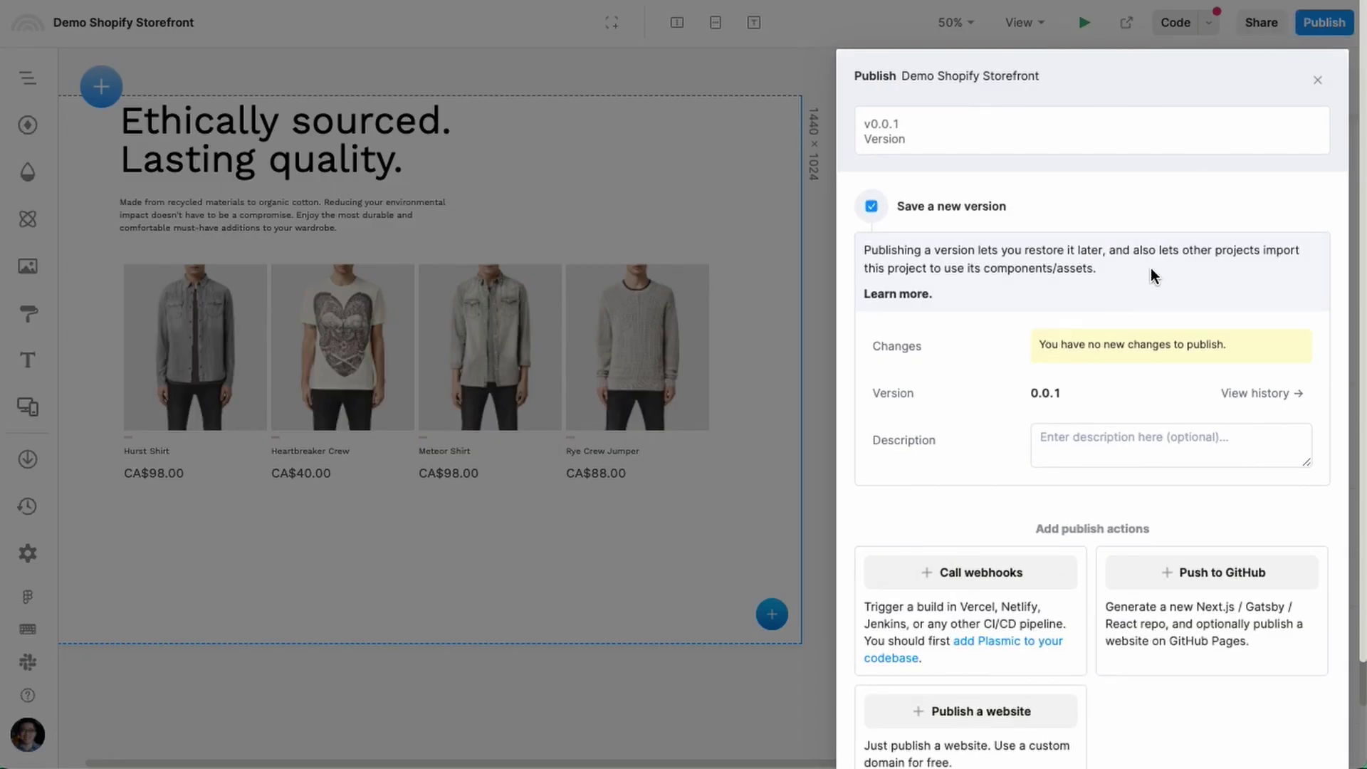
scroll(1150, 268, "down", 3)
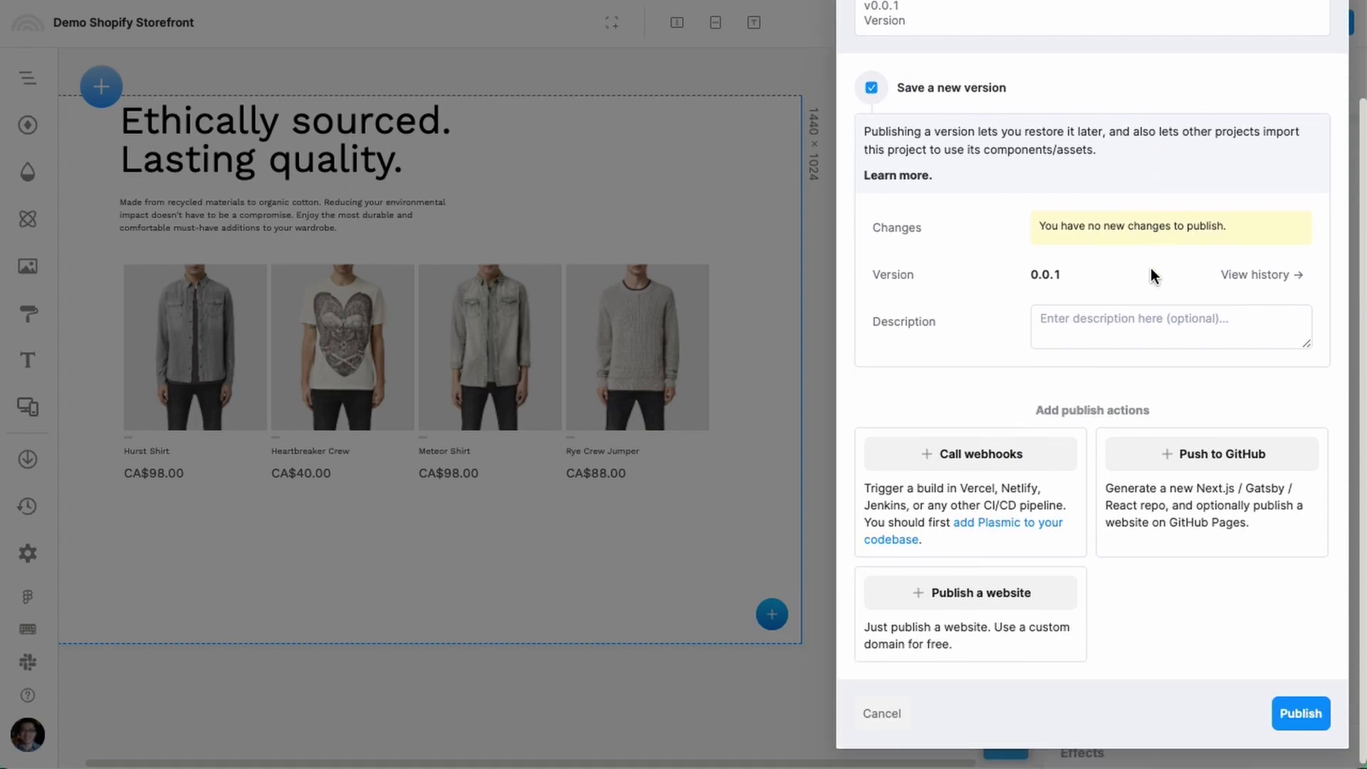
scroll(1150, 267, "up", 3)
left_click(712, 242)
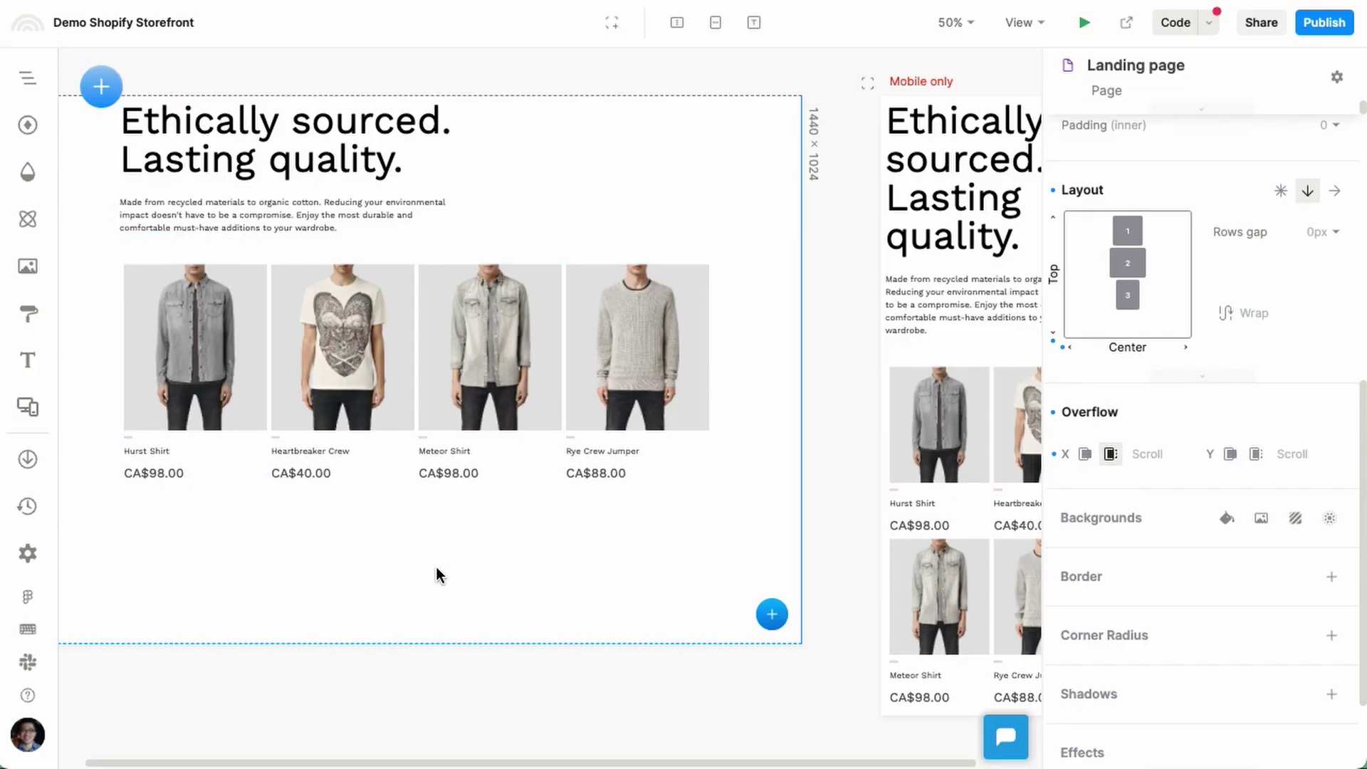
left_click_drag(427, 588, 483, 605)
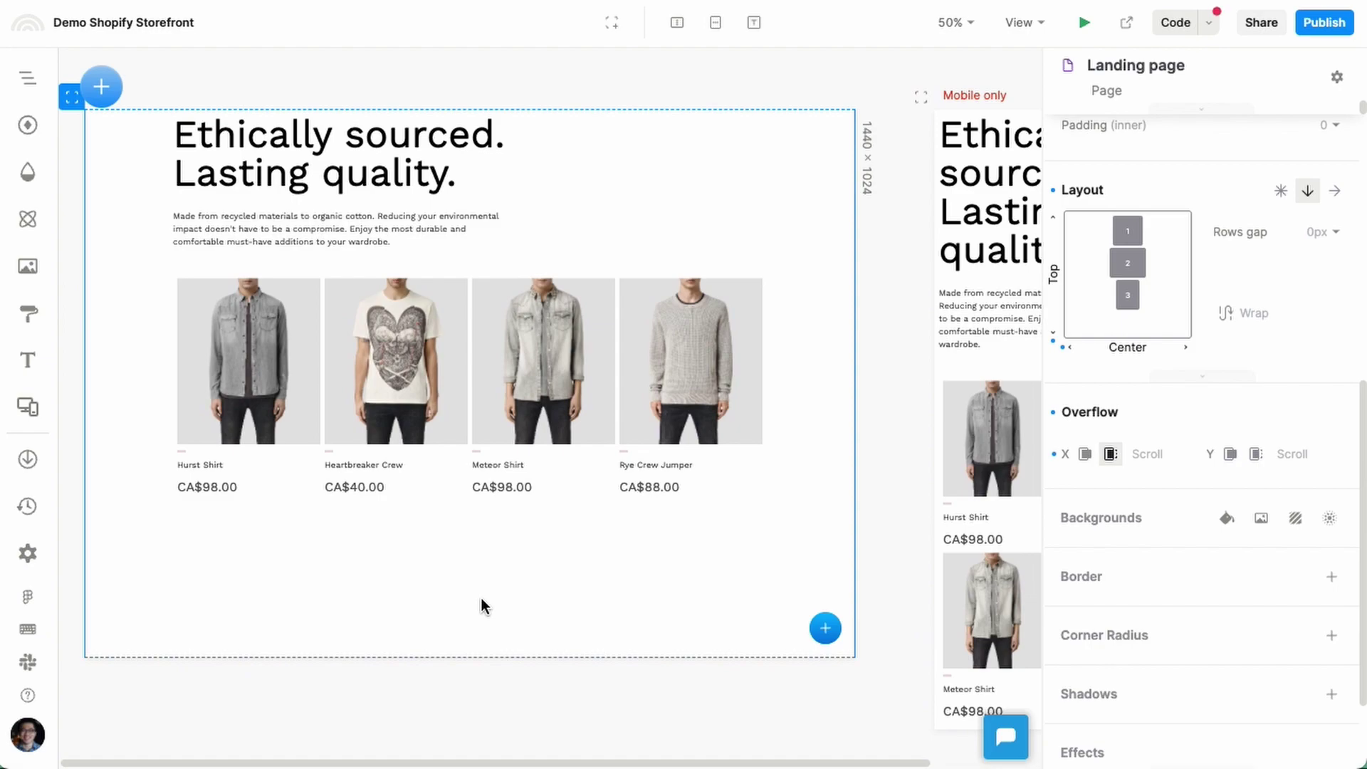